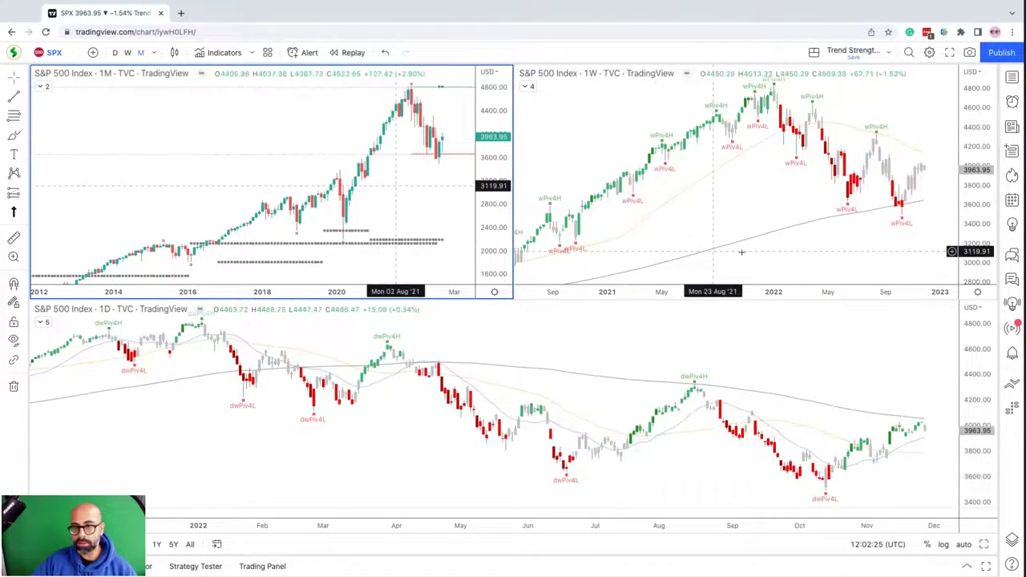
# - Maximize the monthly S&P 500 chart and auto-fit its price scale to examine the long-term trend
pyautogui.click(978, 242)
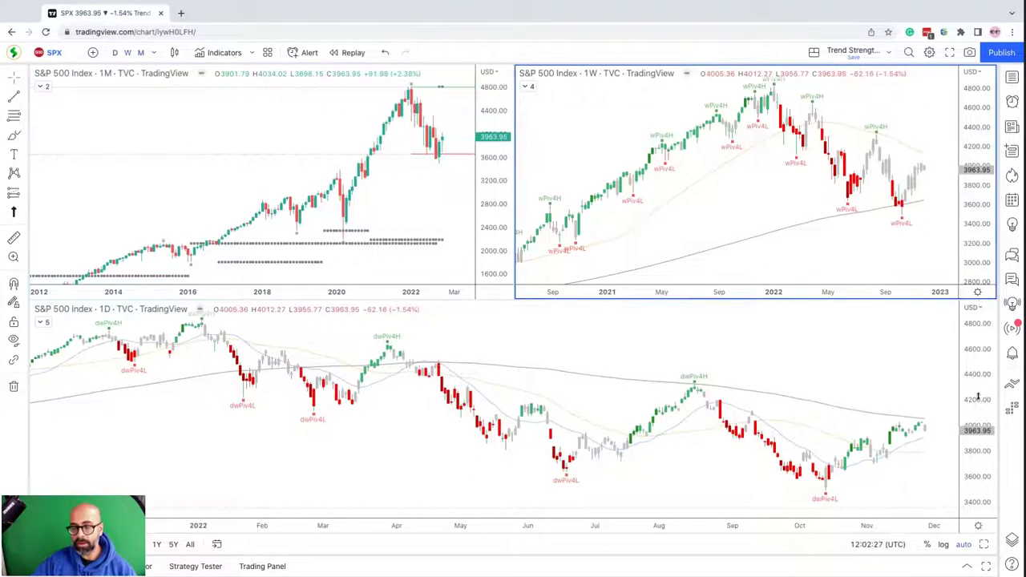
pyautogui.click(974, 449)
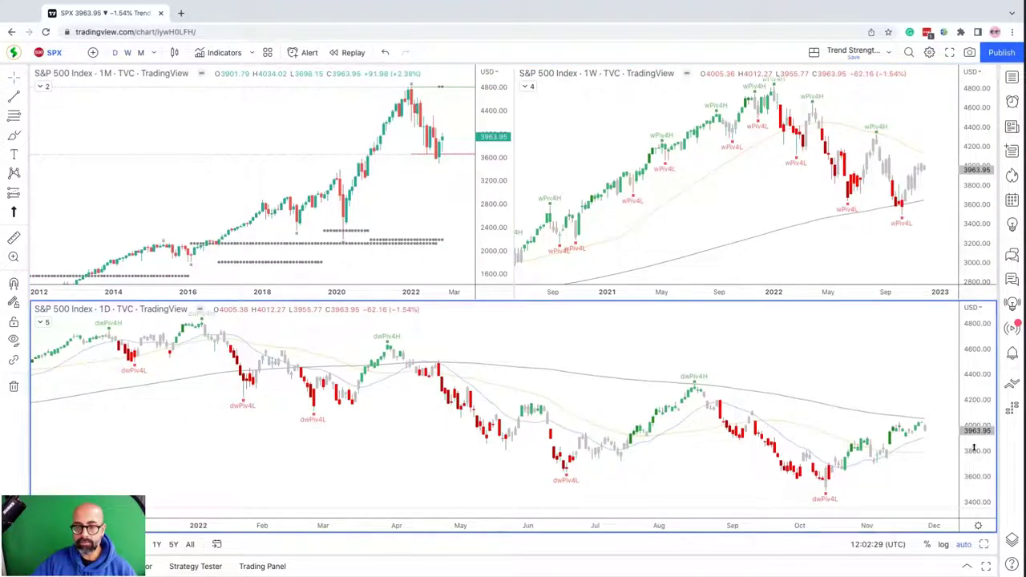
pyautogui.click(495, 253)
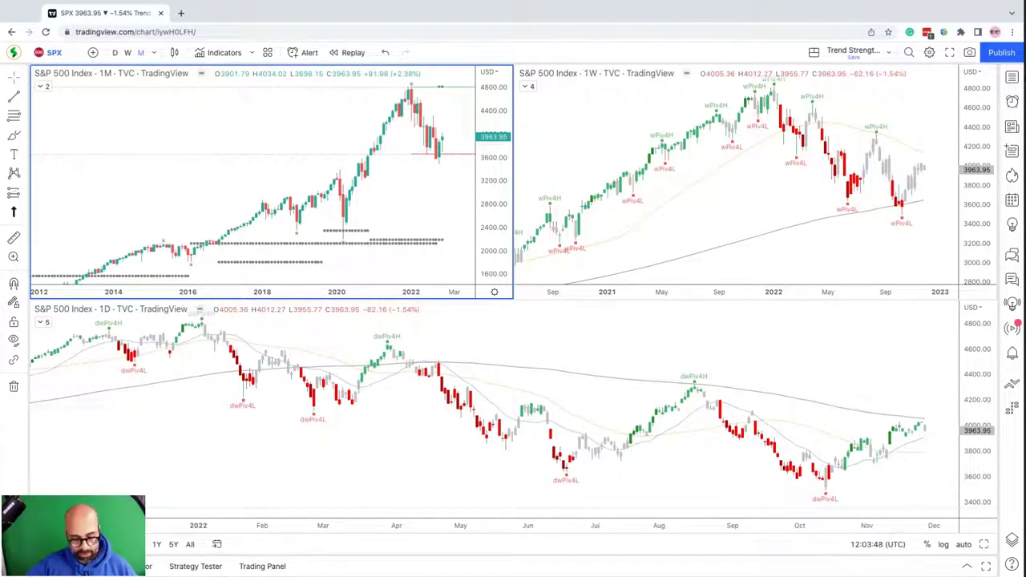
pyautogui.hotkey('alt', 'Return')
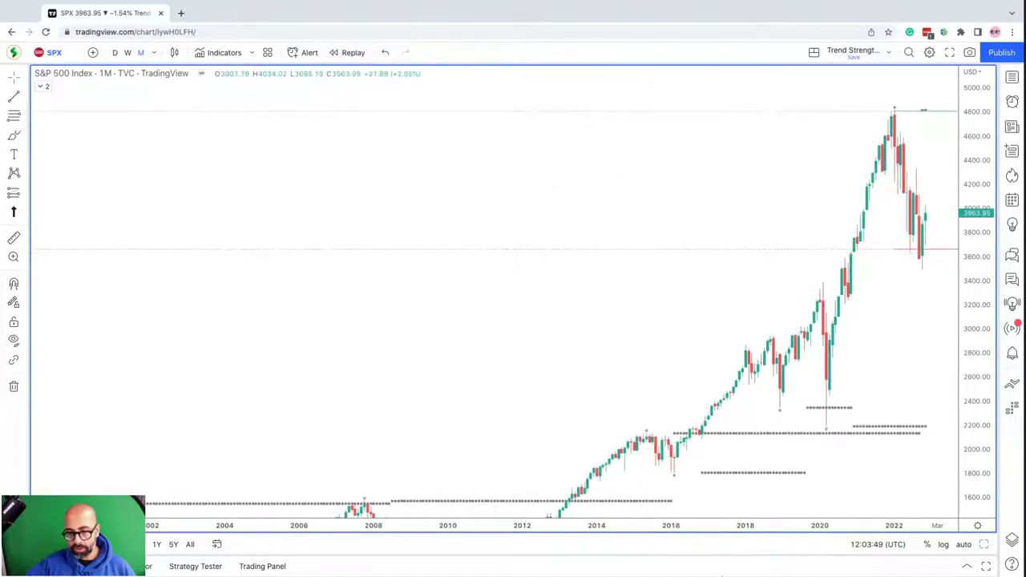
pyautogui.doubleClick(972, 355)
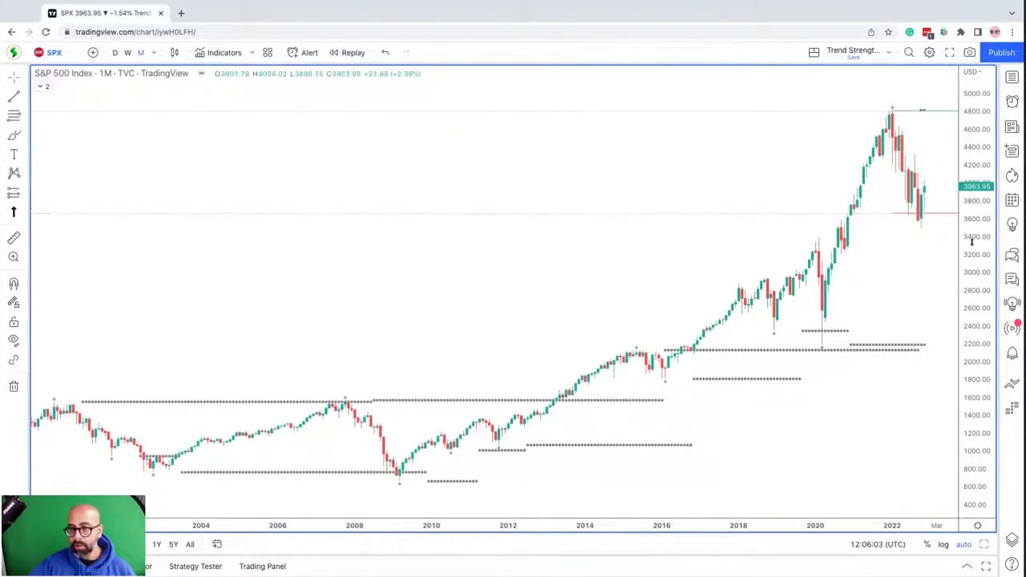
# - Restore the layout and maximize the weekly S&P 500 chart, showing its history back to the late 1990s
pyautogui.hotkey('alt', 'Return')
pyautogui.hotkey('alt', 'Return')
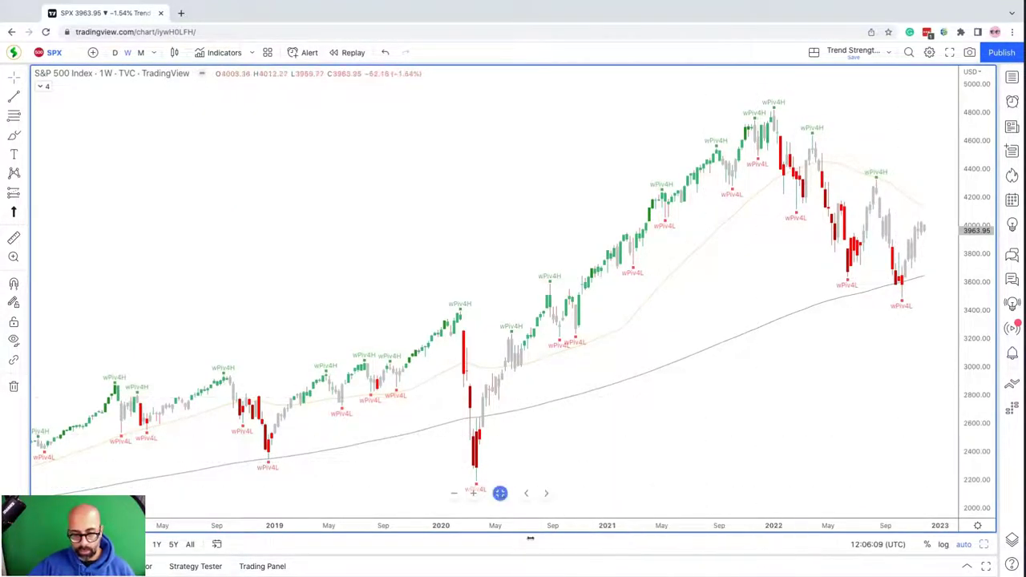
pyautogui.scroll(-5, 532, 526)
pyautogui.scroll(-3, 533, 526)
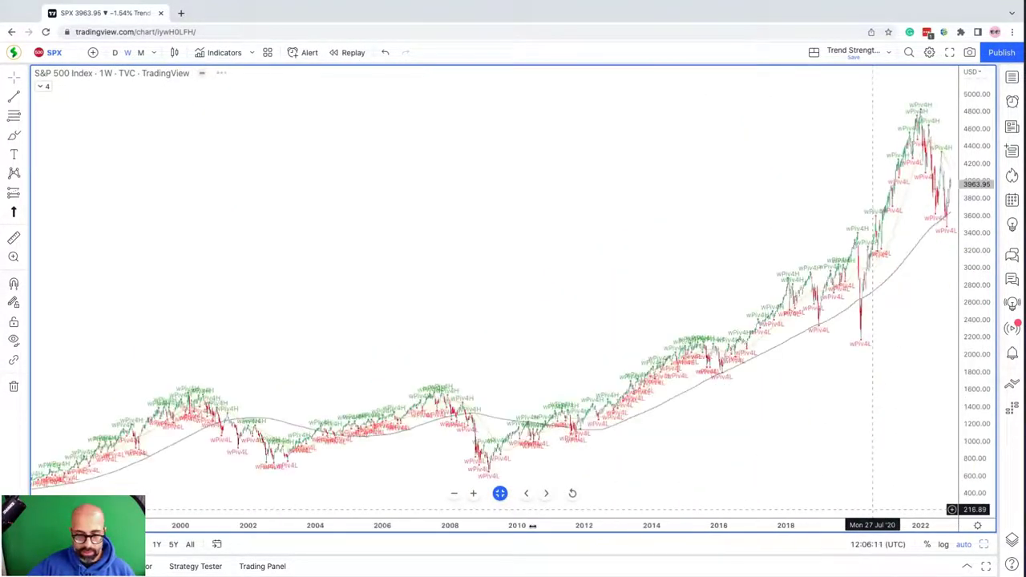
# - Hide the wPiv4 pivot indicator on the weekly S&P 500 chart and collapse the indicator list
pyautogui.click(40, 87)
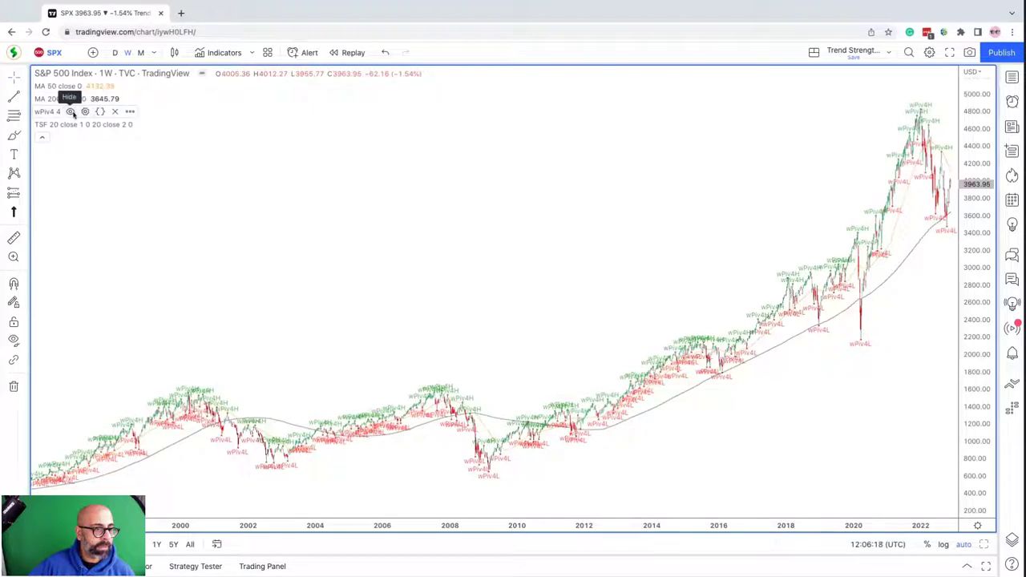
pyautogui.click(70, 111)
pyautogui.click(44, 138)
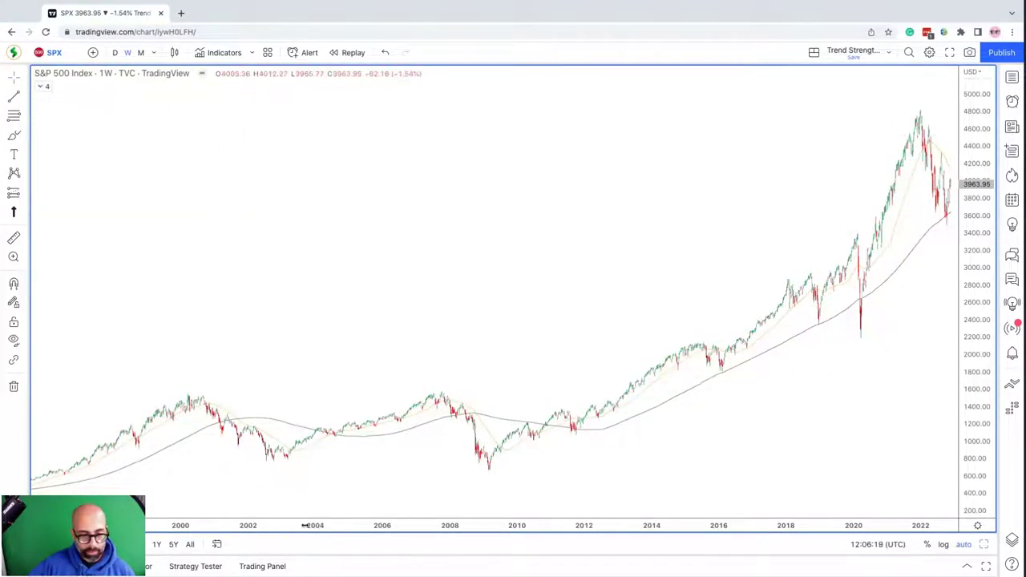
# - Measure the rise from the October 2011 touch of the 200-week moving average up to the 2015 high
pyautogui.scroll(-2, 301, 527)
pyautogui.scroll(-2, 488, 512)
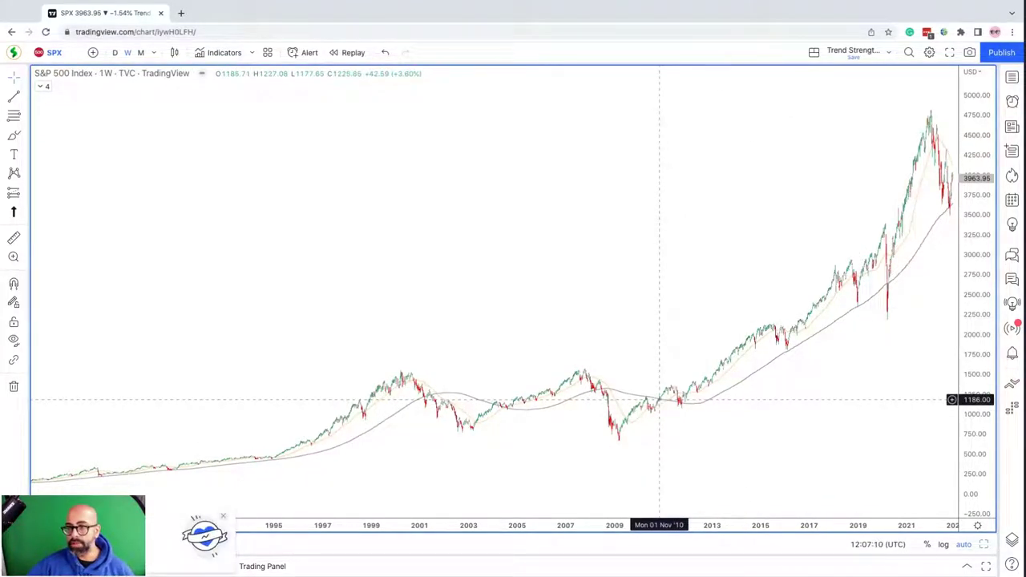
pyautogui.keyDown('shift'); pyautogui.click(688, 407); pyautogui.keyUp('shift')
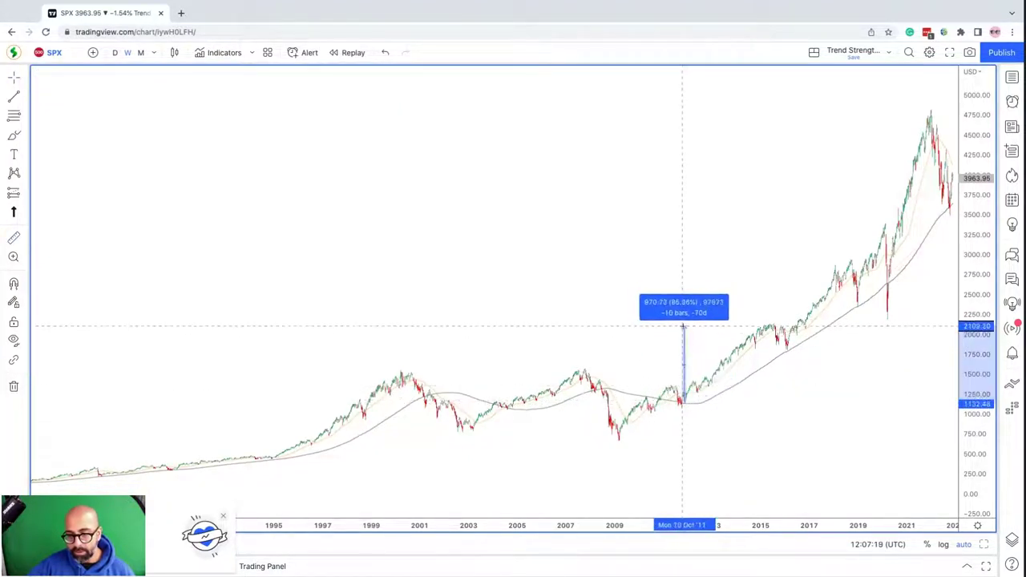
pyautogui.click(683, 323)
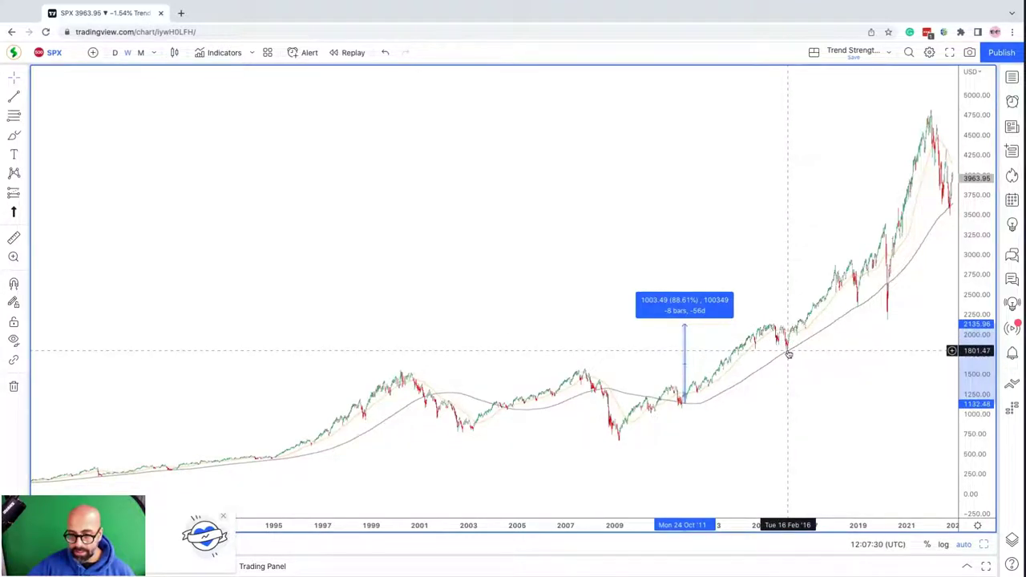
# - Measure the rise from the early-2016 low at the 200-week moving average up to the 2018 high level
pyautogui.moveTo(732, 526); pyautogui.dragTo(722, 528)
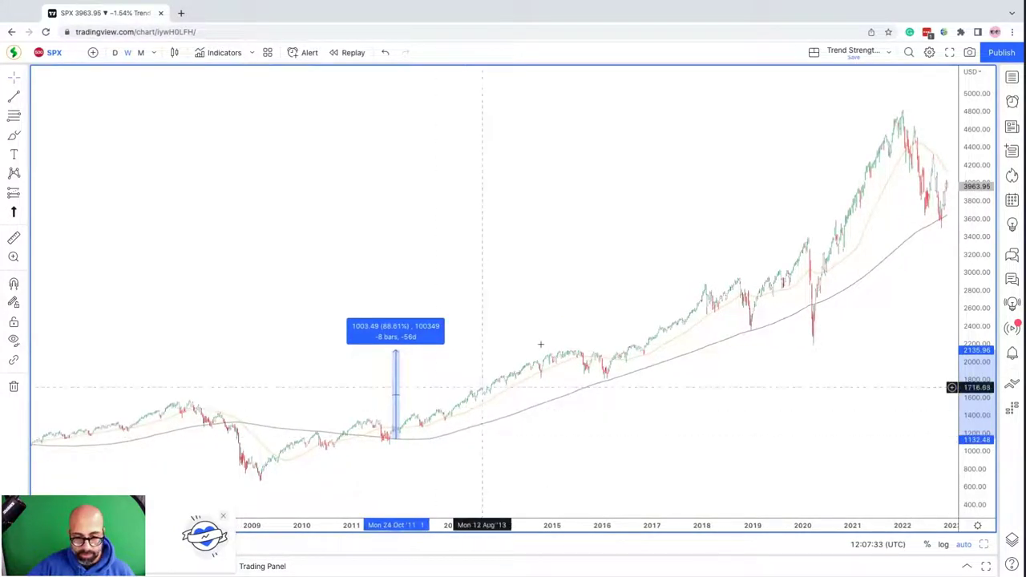
pyautogui.click(607, 379)
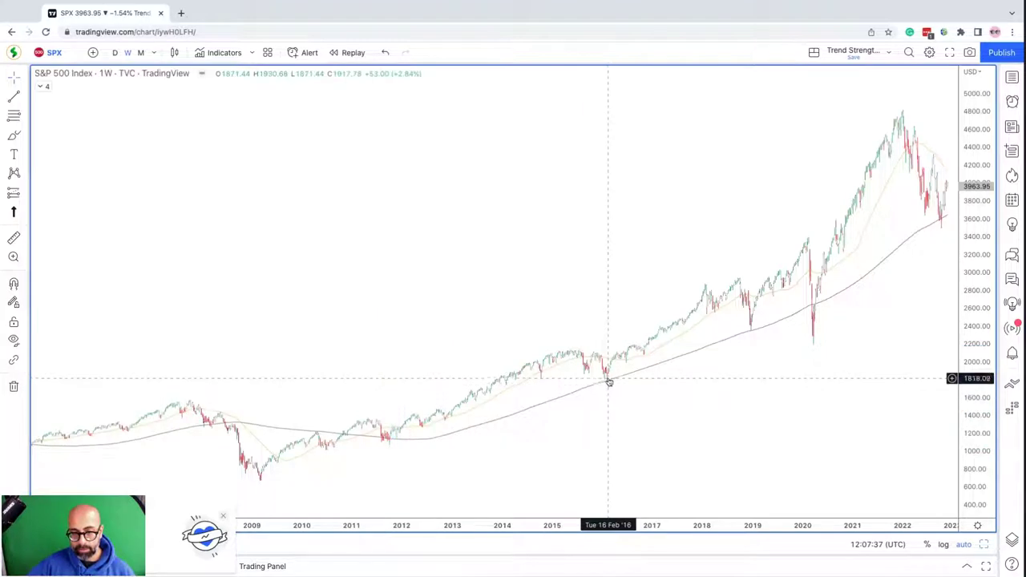
pyautogui.click(611, 378)
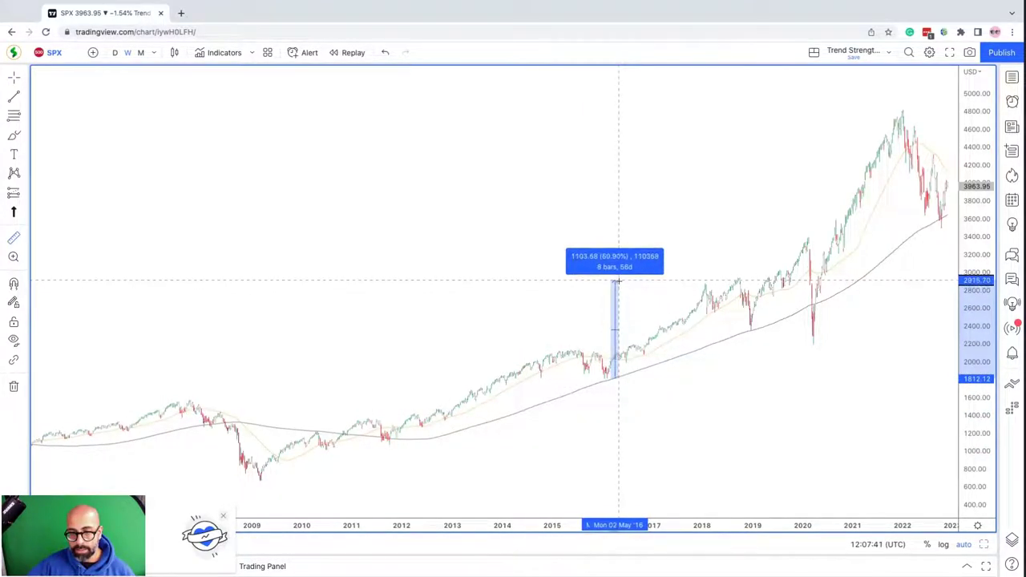
pyautogui.click(617, 280)
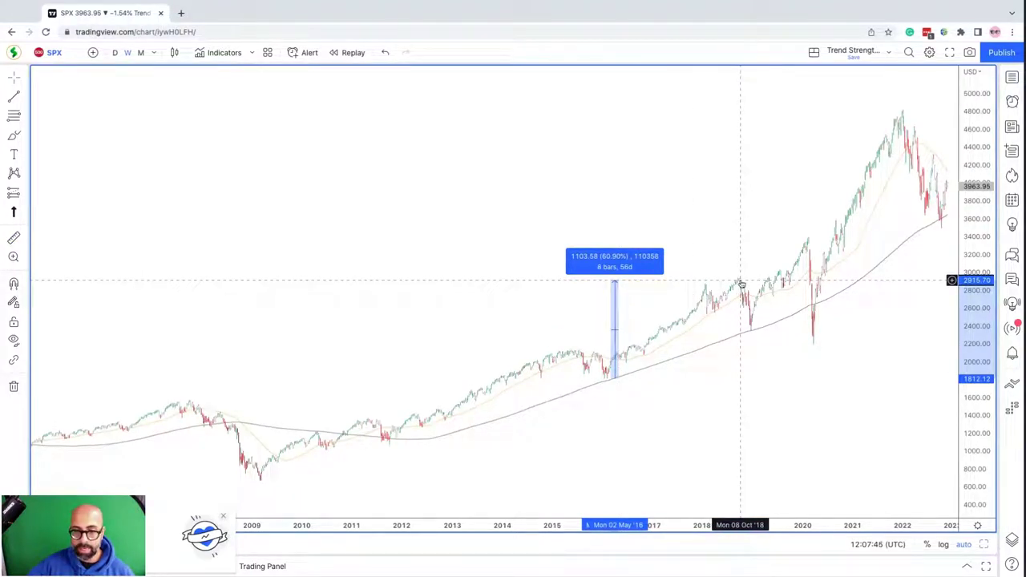
# - Measure the rise from the late-2018 low at the 200-week moving average up to the 2022 peak and clear it
pyautogui.click(755, 363)
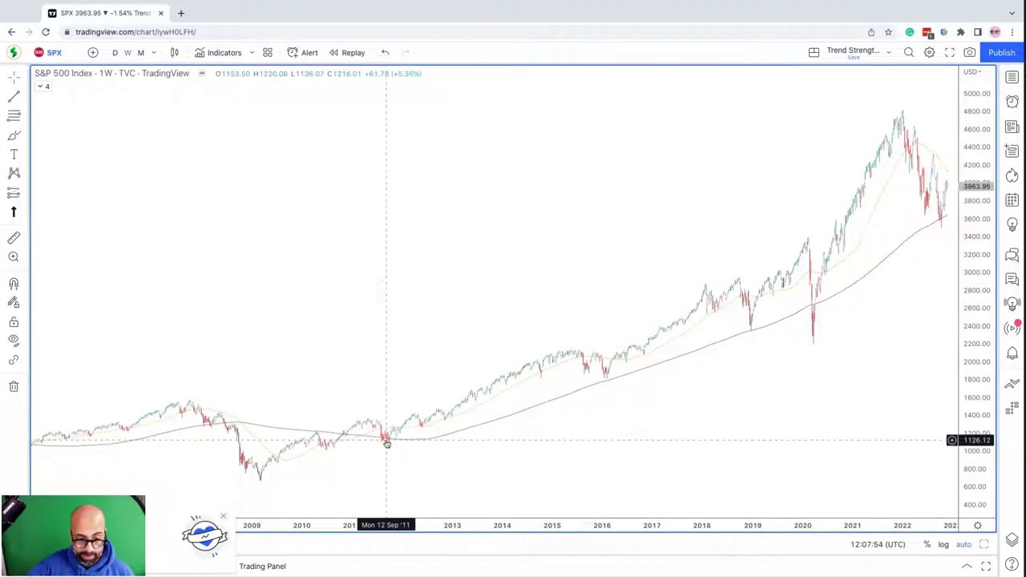
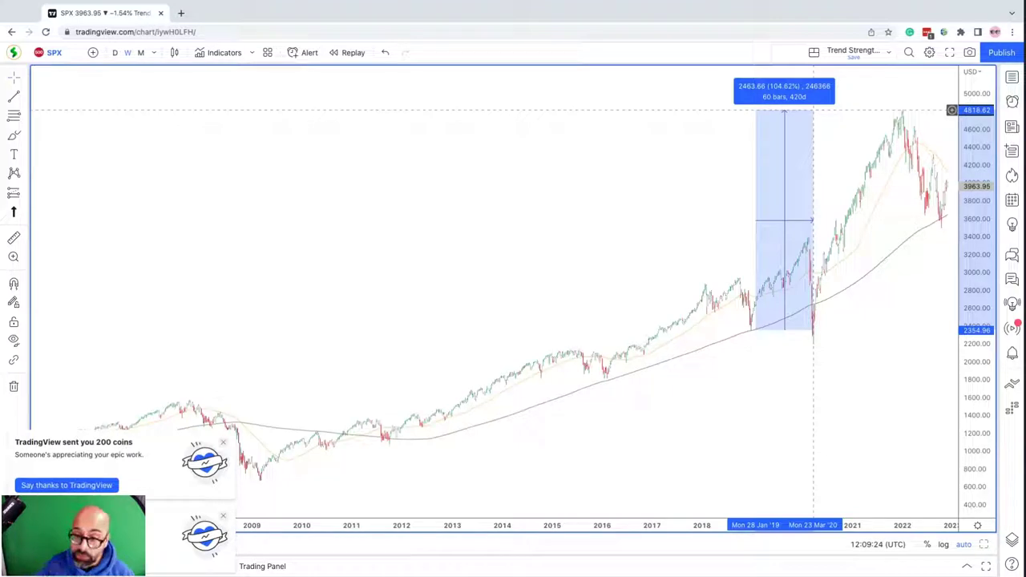
pyautogui.click(481, 453)
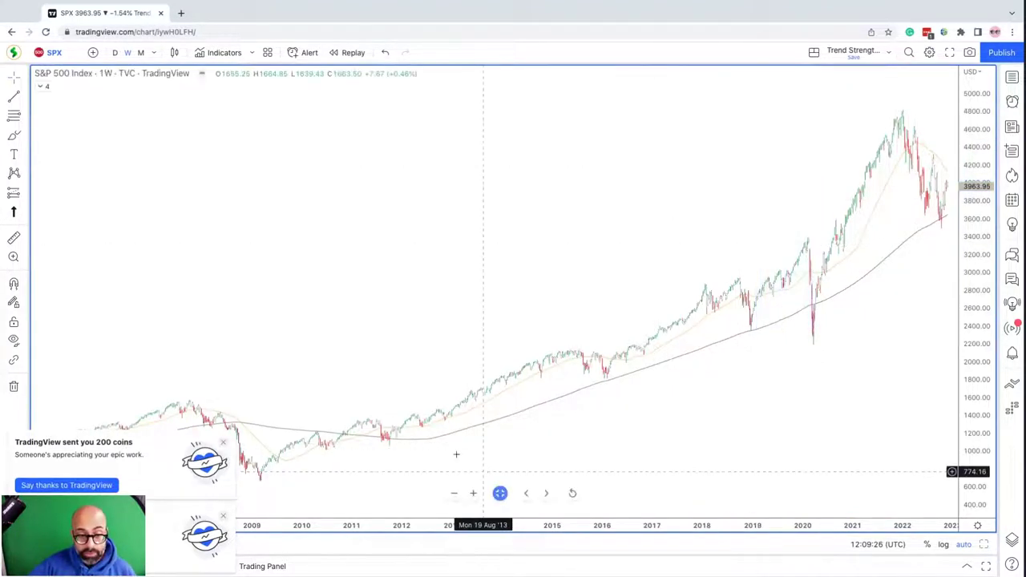
# - Measure again from the late-2011 low at the 200-week moving average up to the 2015 high, then clear it
pyautogui.keyDown('shift'); pyautogui.click(395, 441); pyautogui.keyUp('shift')
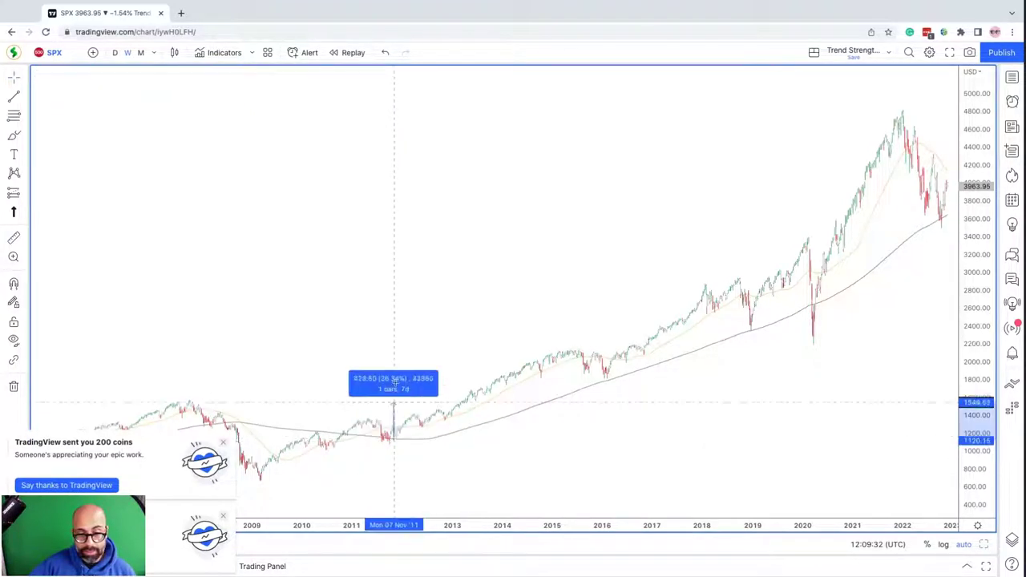
pyautogui.click(424, 350)
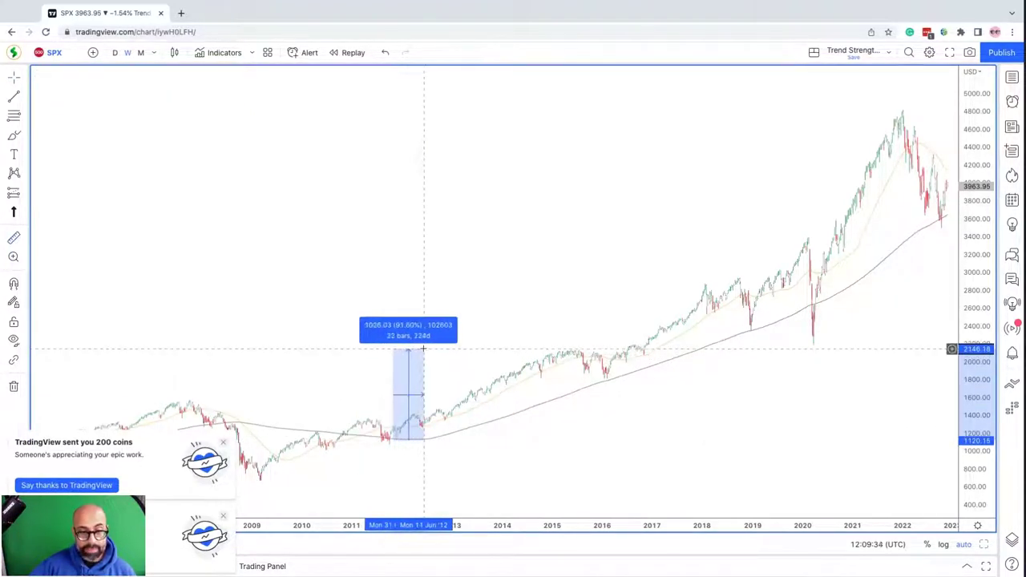
pyautogui.click(443, 384)
# - With the 2004 to 2018 period in view, remeasure the gain from the late-2011 moving-average touch to the 2015 high
pyautogui.hscroll(-6, 473, 328)
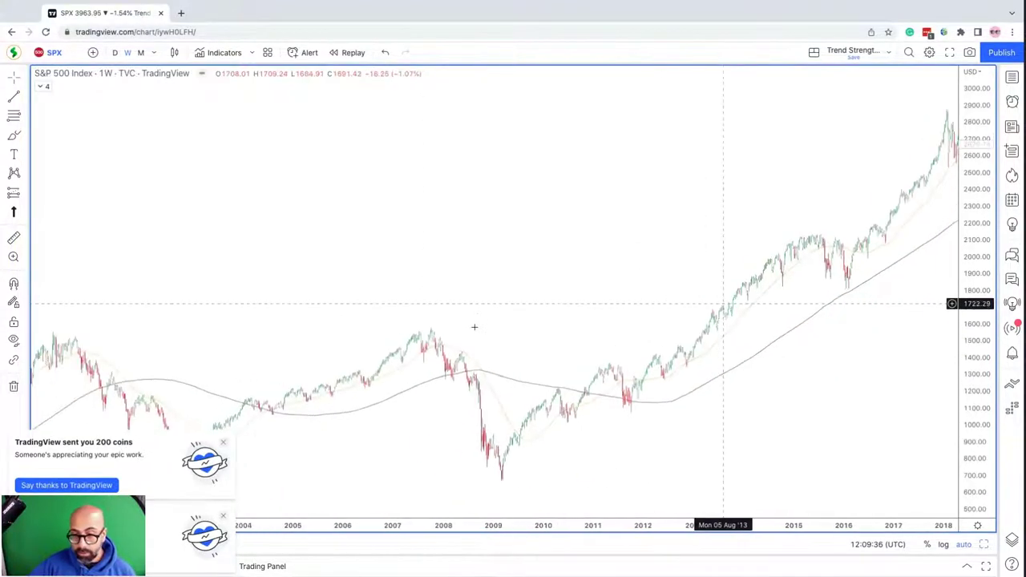
pyautogui.hscroll(3, 473, 328)
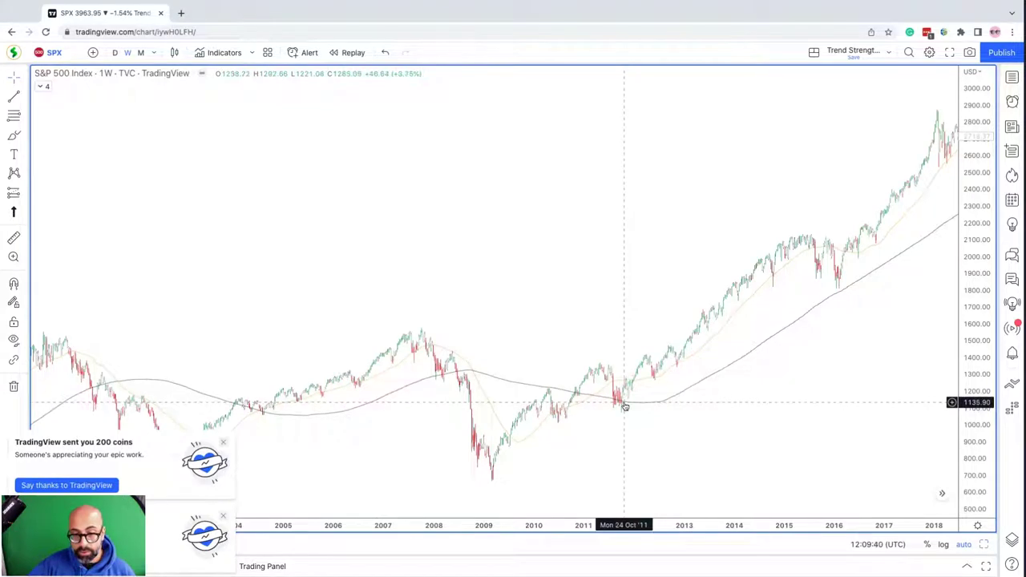
pyautogui.click(615, 399)
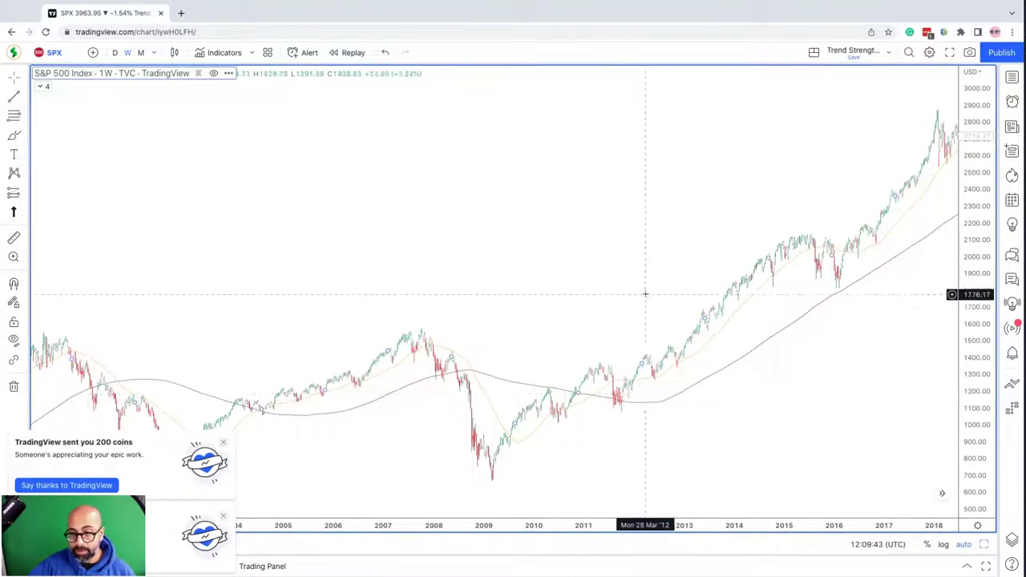
pyautogui.click(628, 398)
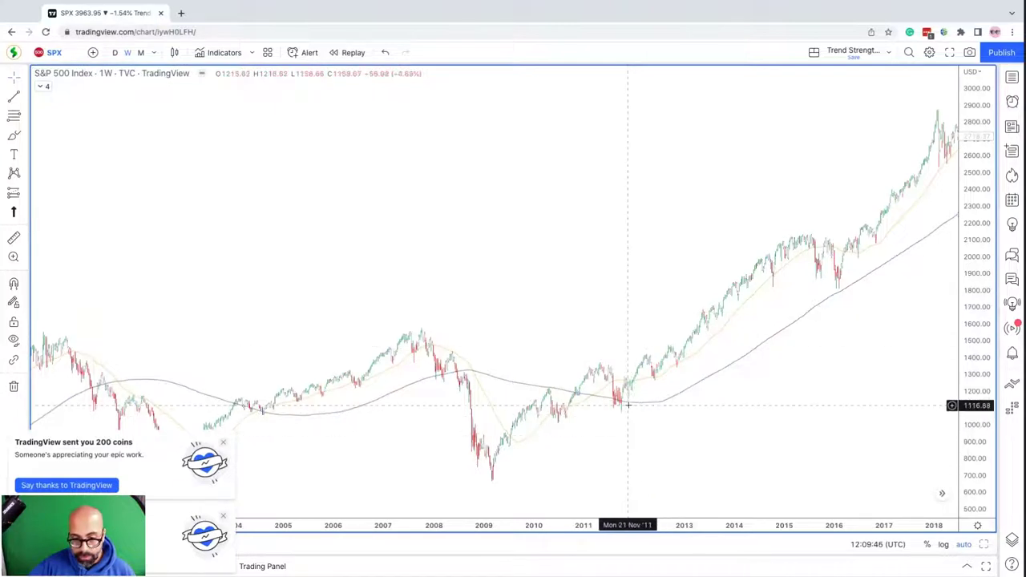
pyautogui.keyDown('shift'); pyautogui.click(628, 405); pyautogui.keyUp('shift')
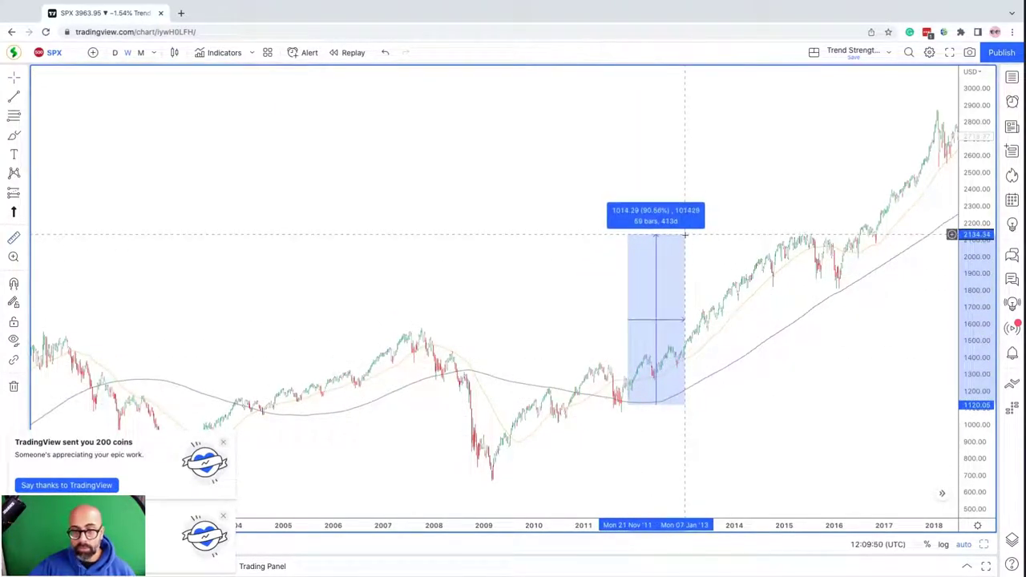
pyautogui.click(692, 236)
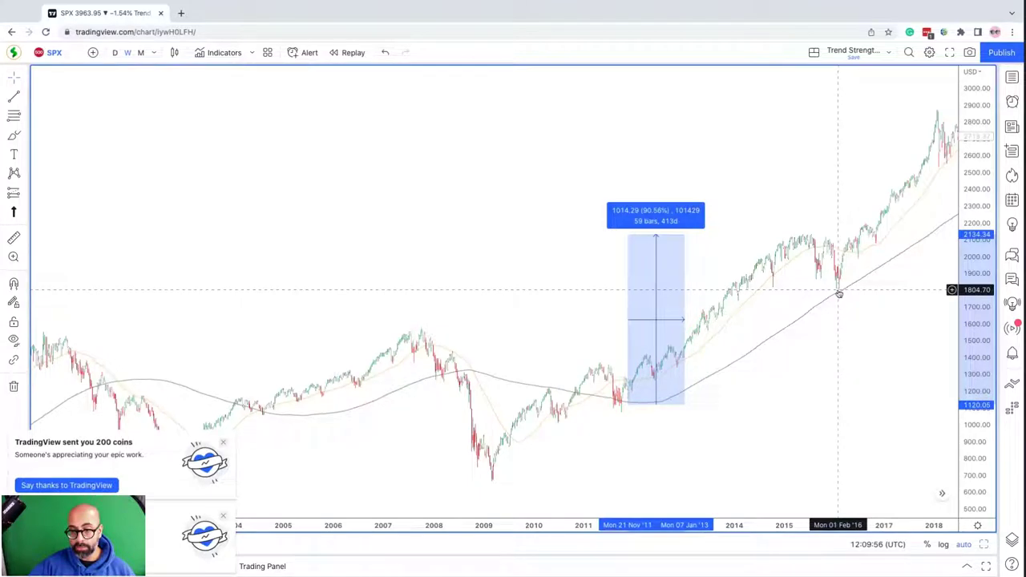
# - Remeasure the gain from the 2016 low at the 200-week moving average to the 2018 high level
pyautogui.moveTo(850, 353); pyautogui.dragTo(554, 381)
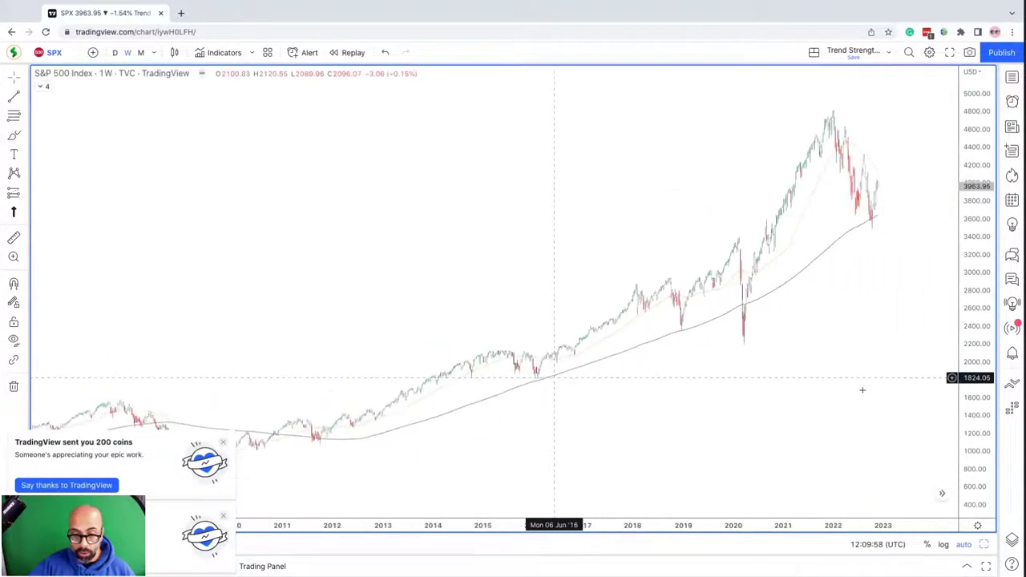
pyautogui.keyDown('shift'); pyautogui.click(545, 384); pyautogui.keyUp('shift')
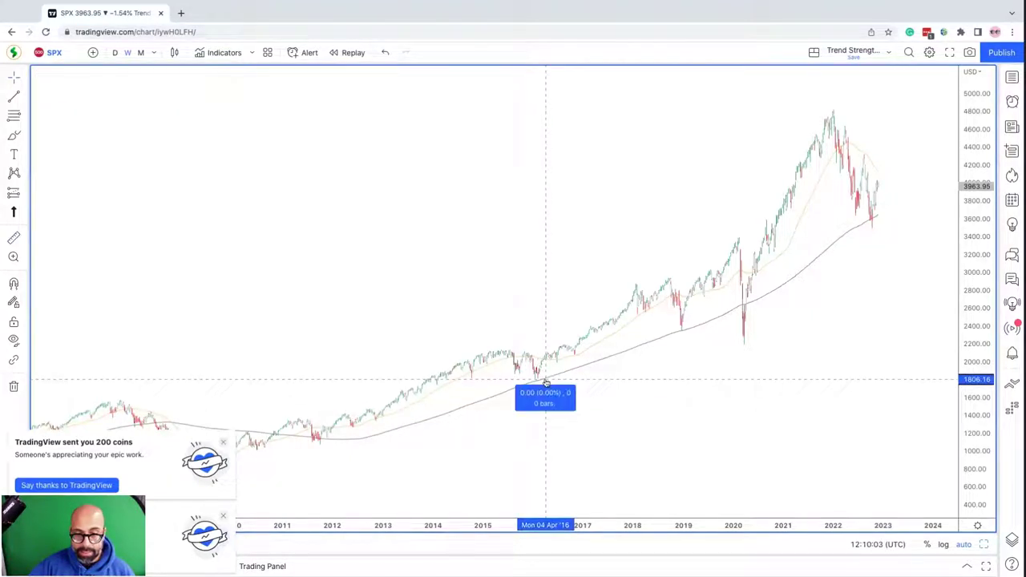
pyautogui.click(566, 278)
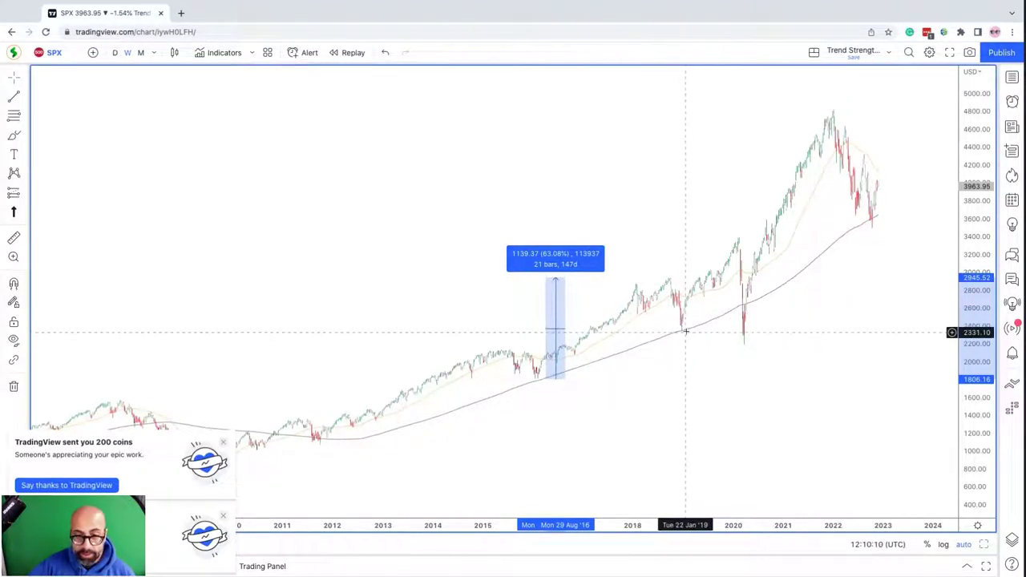
# - Remeasure the gain from the late-2018 low at the 200-week moving average to the 2022 peak level
pyautogui.click(686, 357)
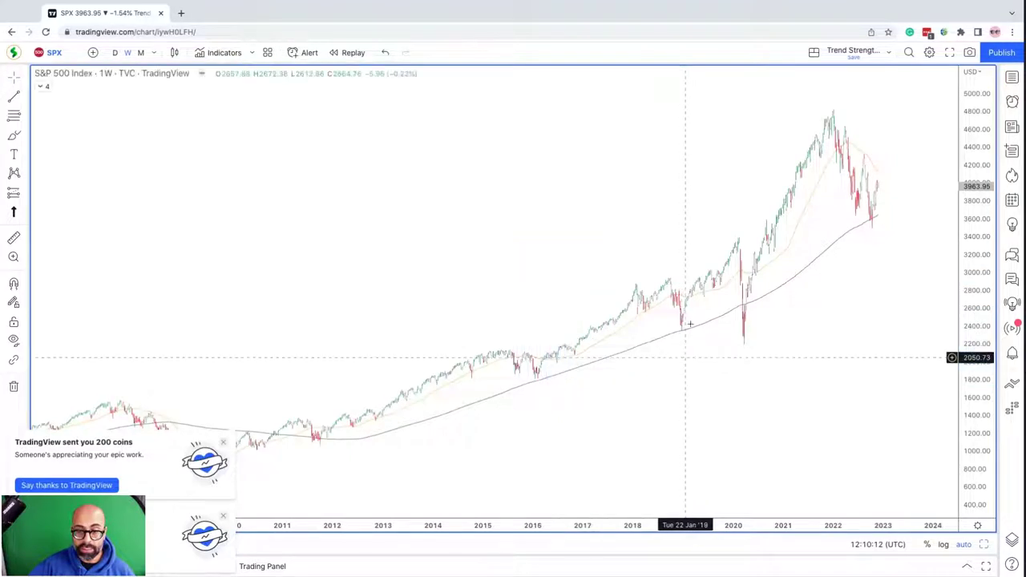
pyautogui.keyDown('shift'); pyautogui.click(688, 332); pyautogui.keyUp('shift')
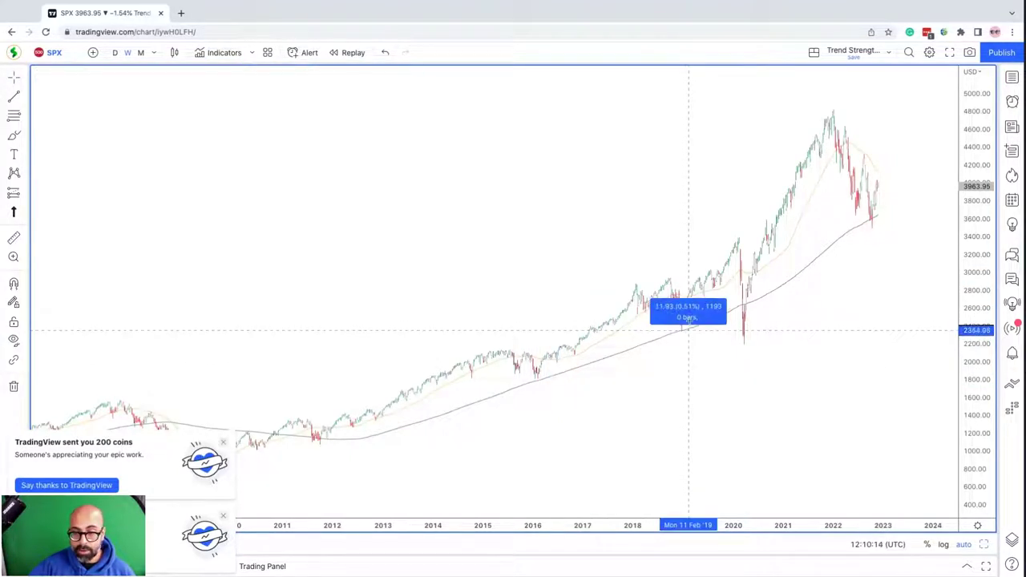
pyautogui.click(757, 110)
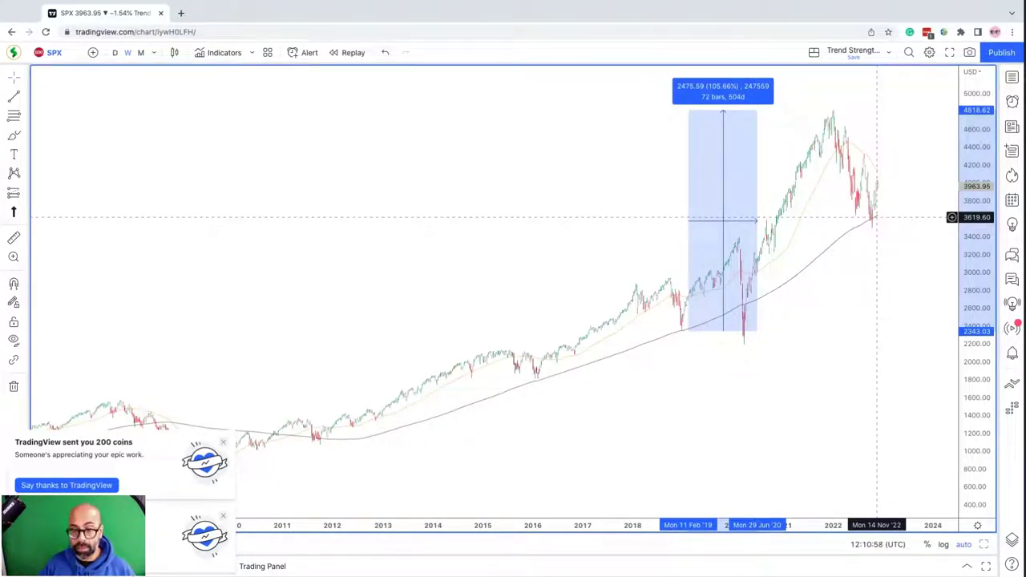
# - Clear the old measurement, measure the current rebound from the 200-week moving average near 3,620 to the latest high, and clear it
pyautogui.click(876, 222)
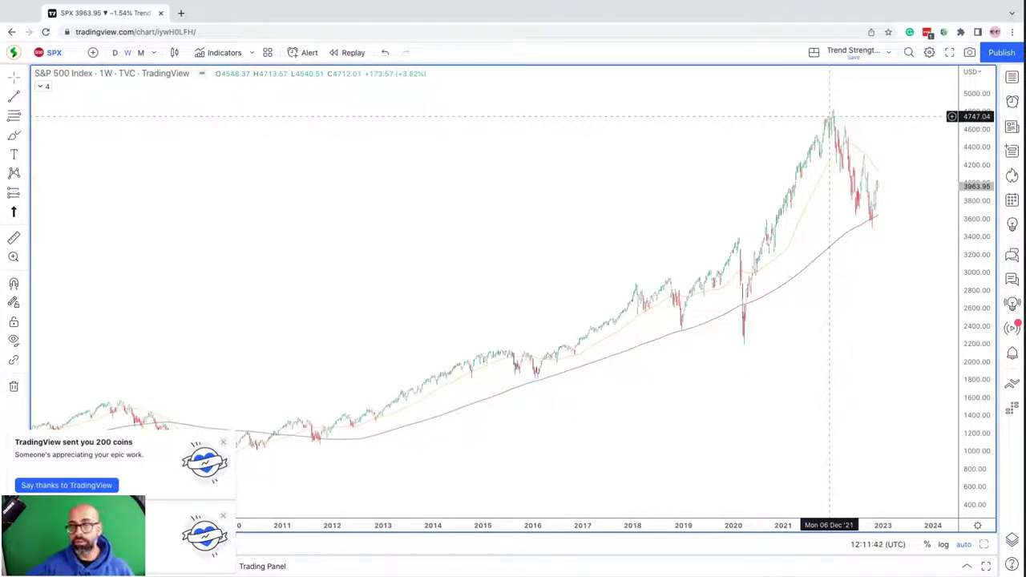
pyautogui.keyDown('shift'); pyautogui.click(894, 217); pyautogui.keyUp('shift')
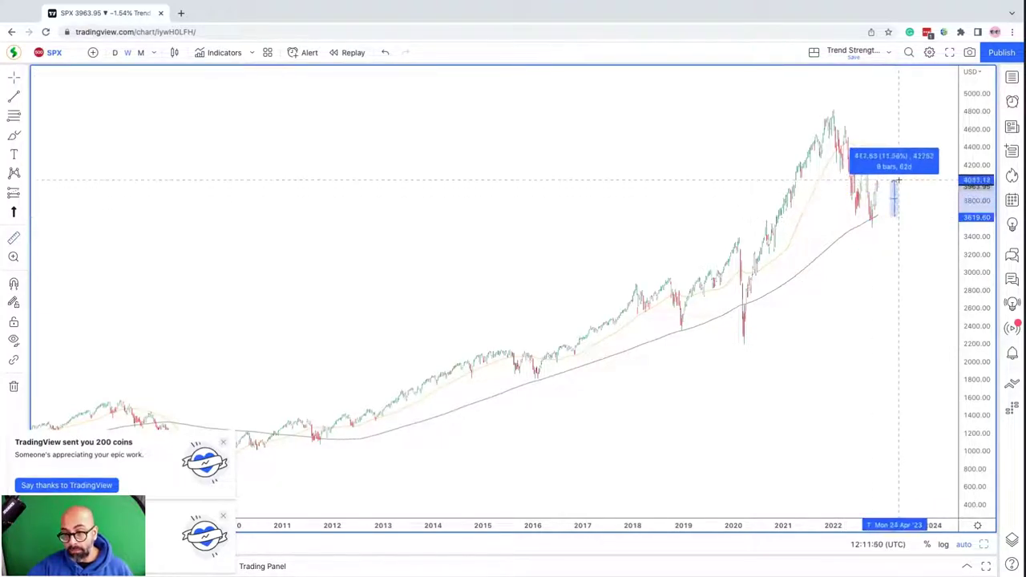
pyautogui.click(896, 182)
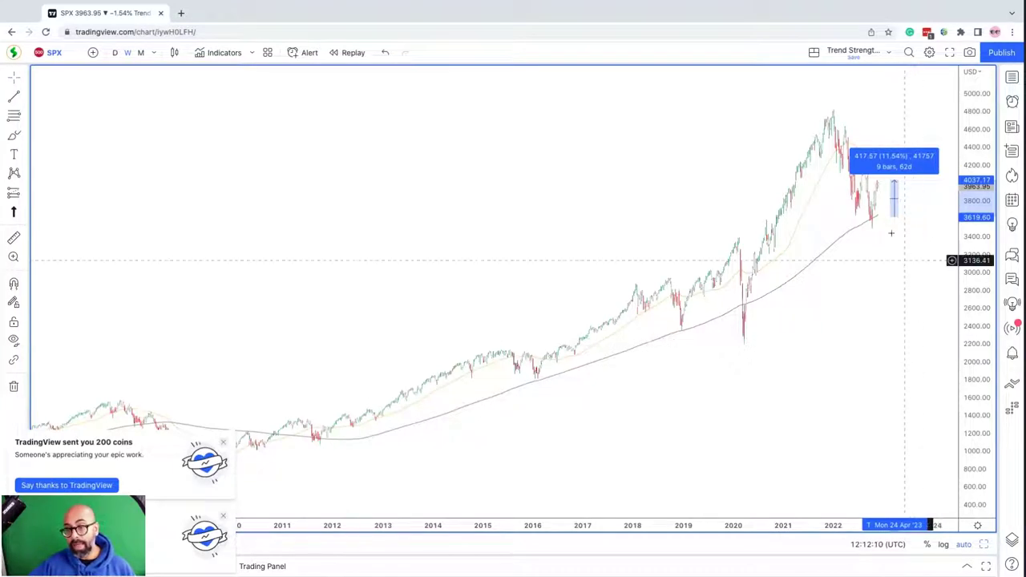
pyautogui.click(923, 230)
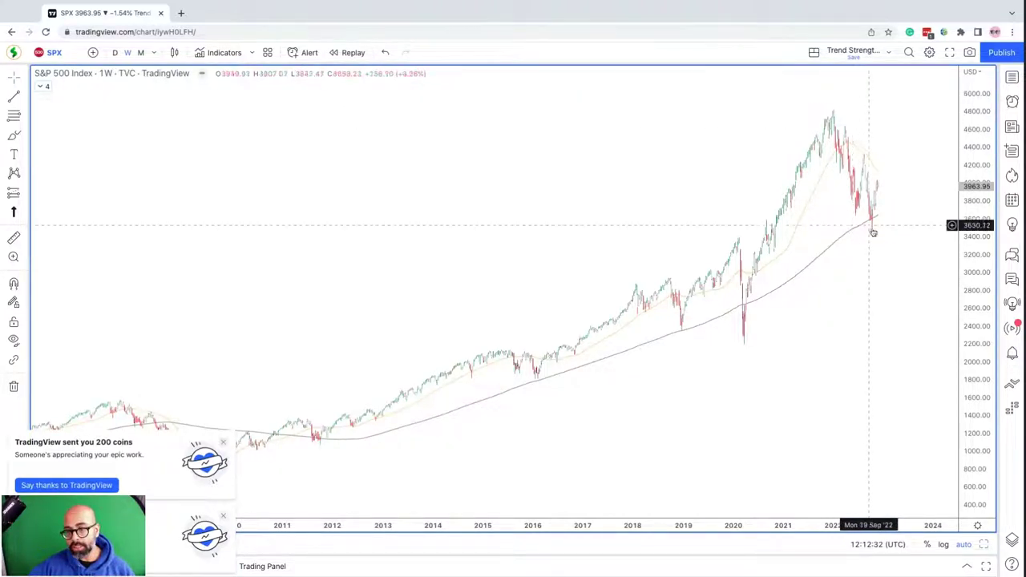
# - Show the weekly S&P 500 chart from 2018 onwards and dismiss both coin notifications
pyautogui.scroll(5, 937, 180)
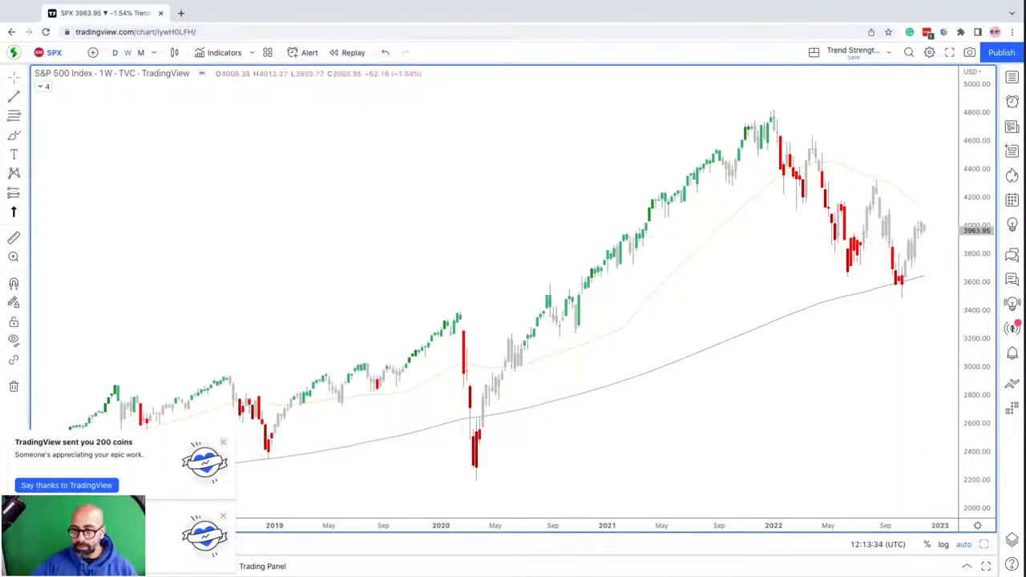
pyautogui.click(222, 445)
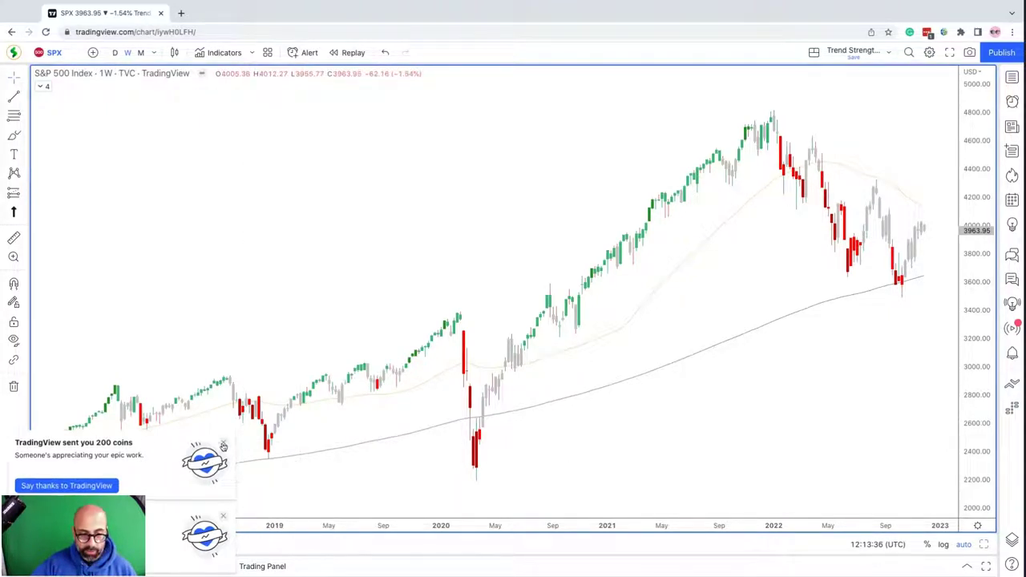
pyautogui.click(222, 519)
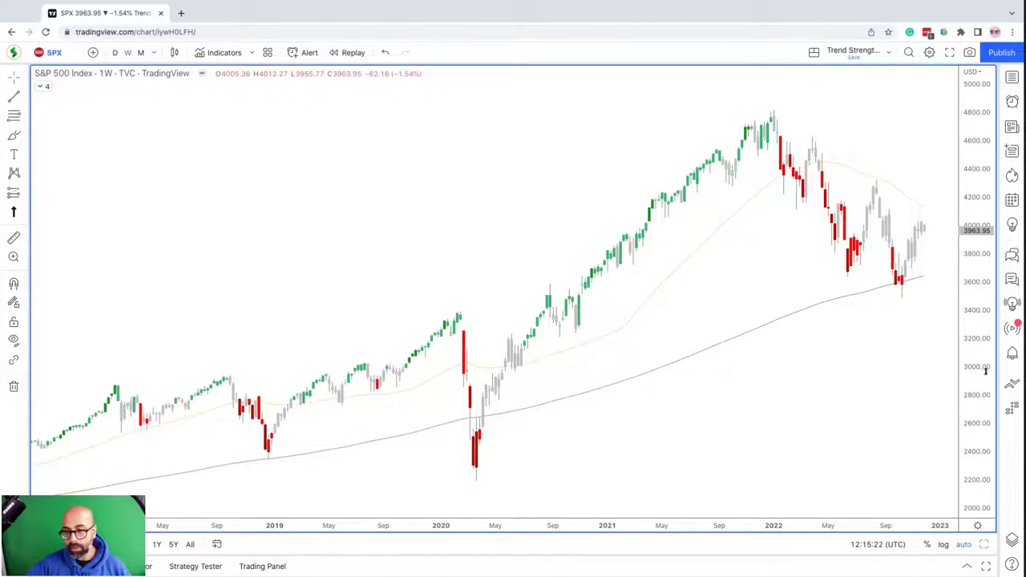
# - Revisit the S&P 500 weekly chart from the three-chart layout and maximise the daily chart
pyautogui.hotkey('alt', 'Return')
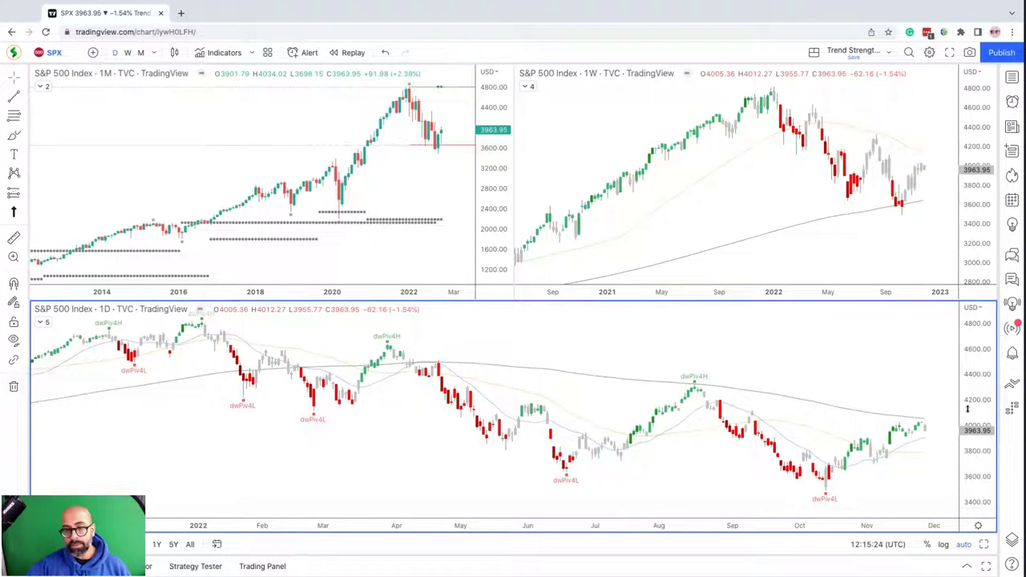
pyautogui.click(967, 164)
pyautogui.hotkey('alt', 'Return')
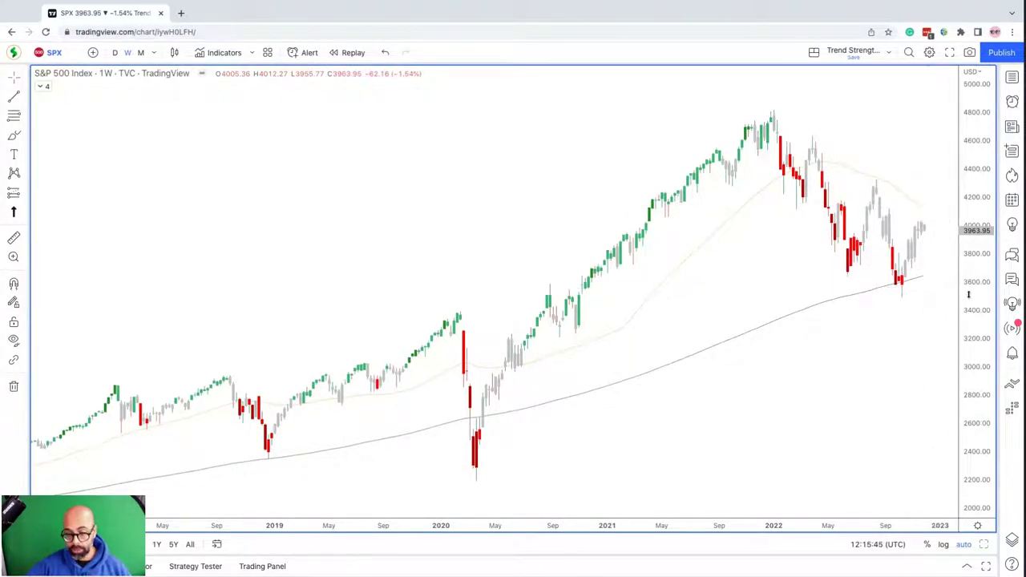
pyautogui.hotkey('alt', 'Return')
pyautogui.click(966, 393)
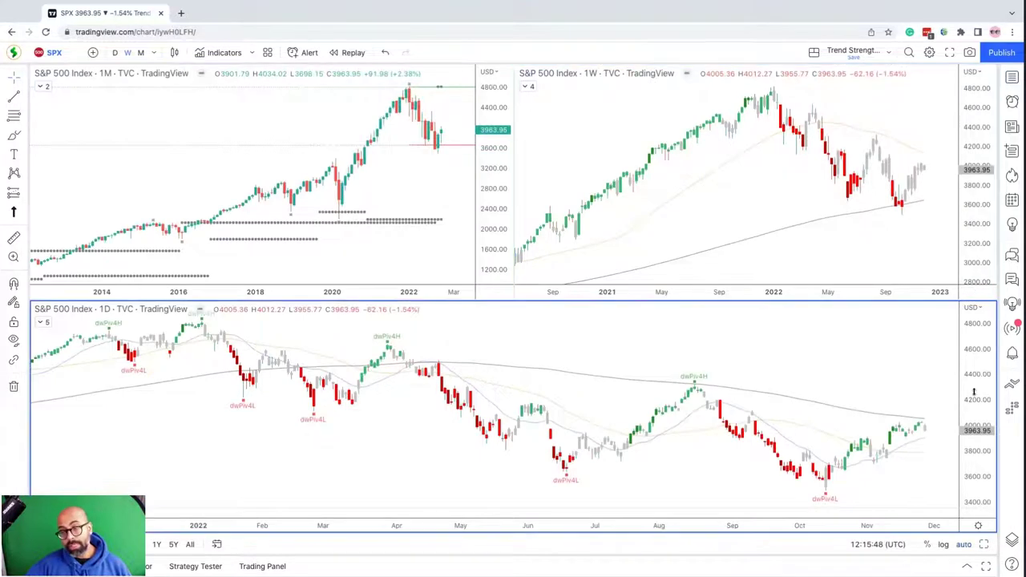
pyautogui.hotkey('alt', 'Return')
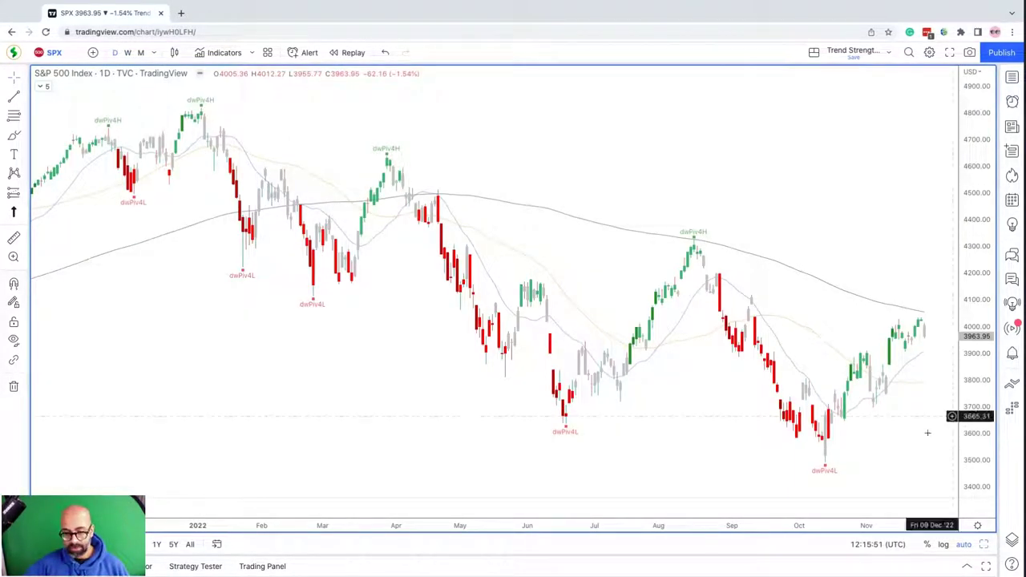
# - Examine the S&P 500 daily trend from the 2020 low through the January 2022 peak and the 2022 decline
pyautogui.moveTo(615, 523); pyautogui.dragTo(813, 513)
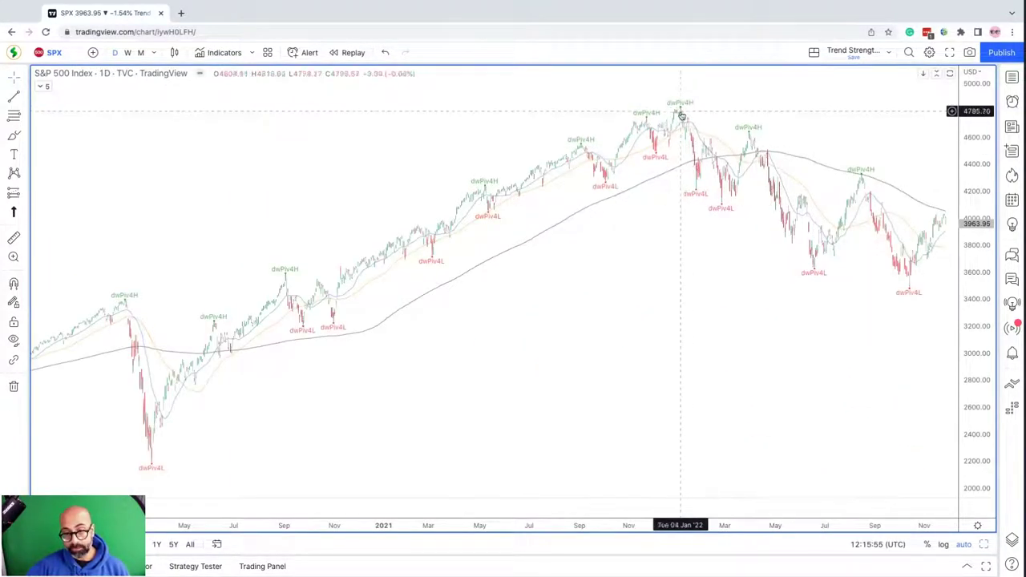
pyautogui.moveTo(715, 525); pyautogui.dragTo(700, 527)
pyautogui.scroll(5, 700, 527)
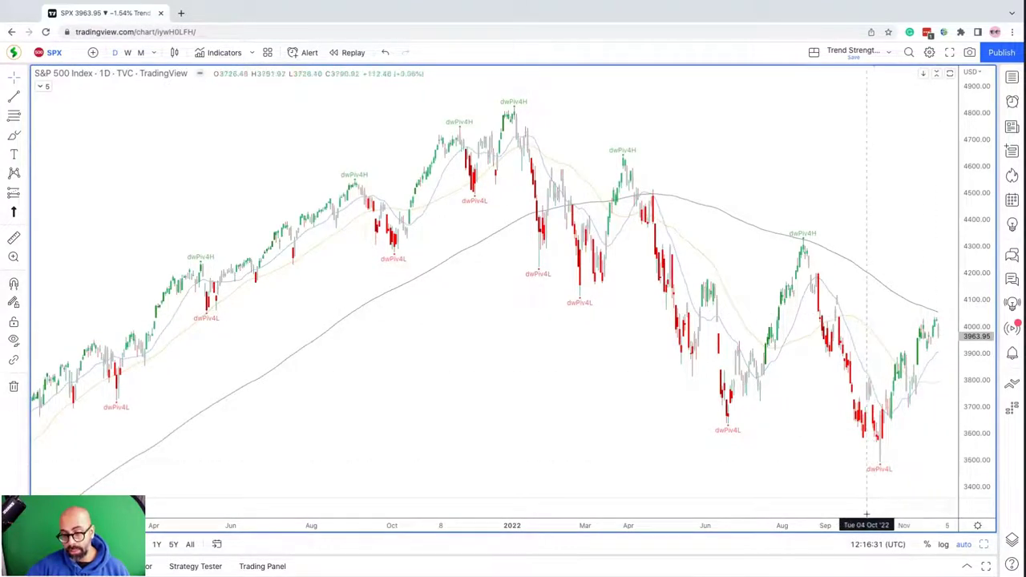
pyautogui.scroll(3, 882, 403)
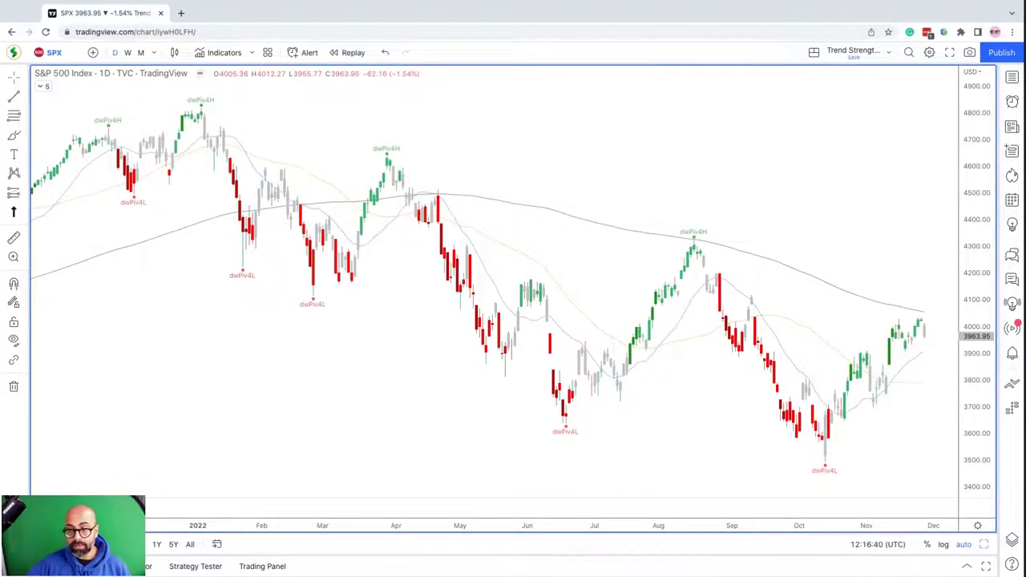
# - Restore the three-chart layout and review the S&P 500's monthly, weekly and daily trends side by side
pyautogui.hotkey('alt', 'Return')
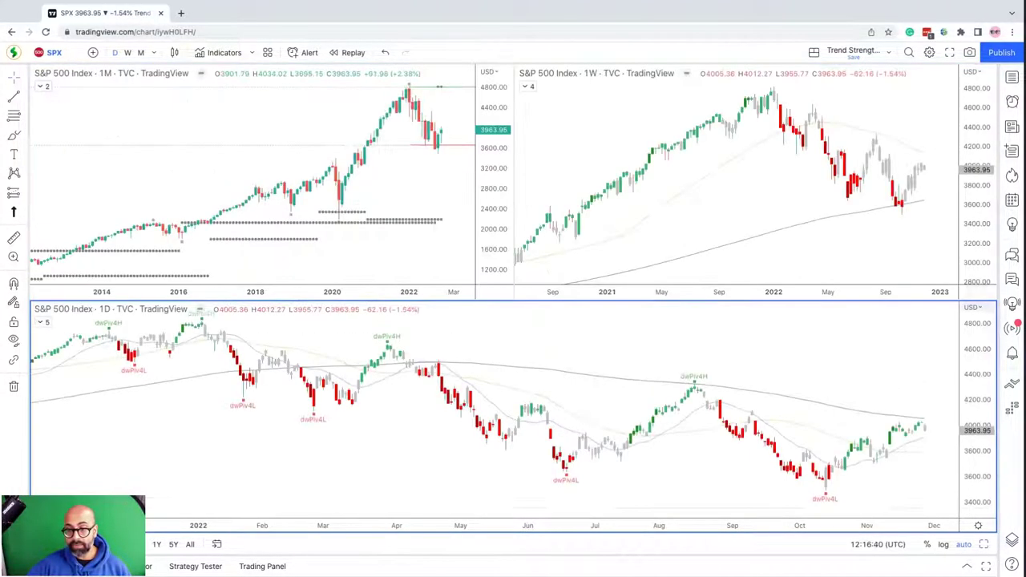
pyautogui.click(401, 94)
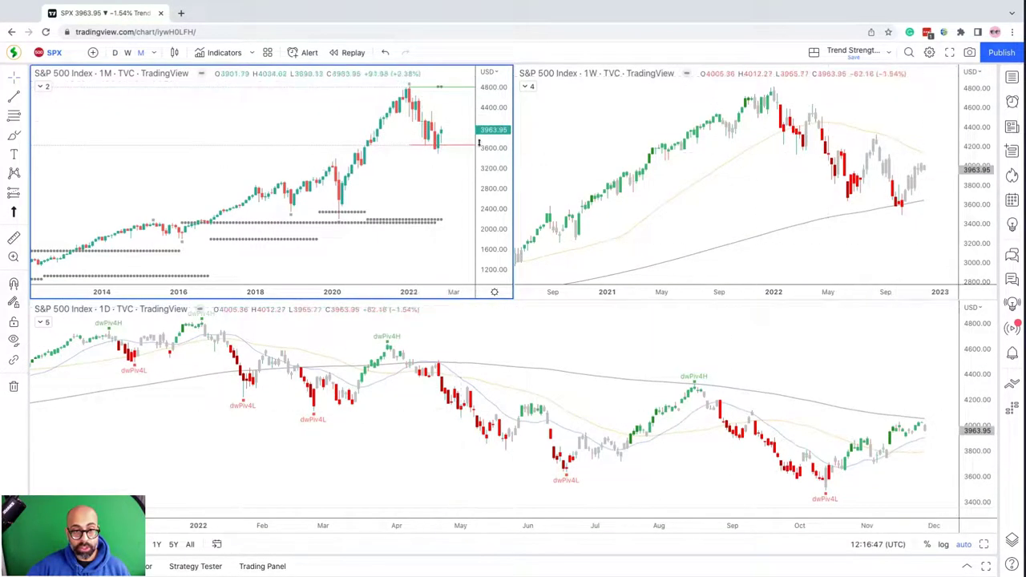
pyautogui.click(961, 188)
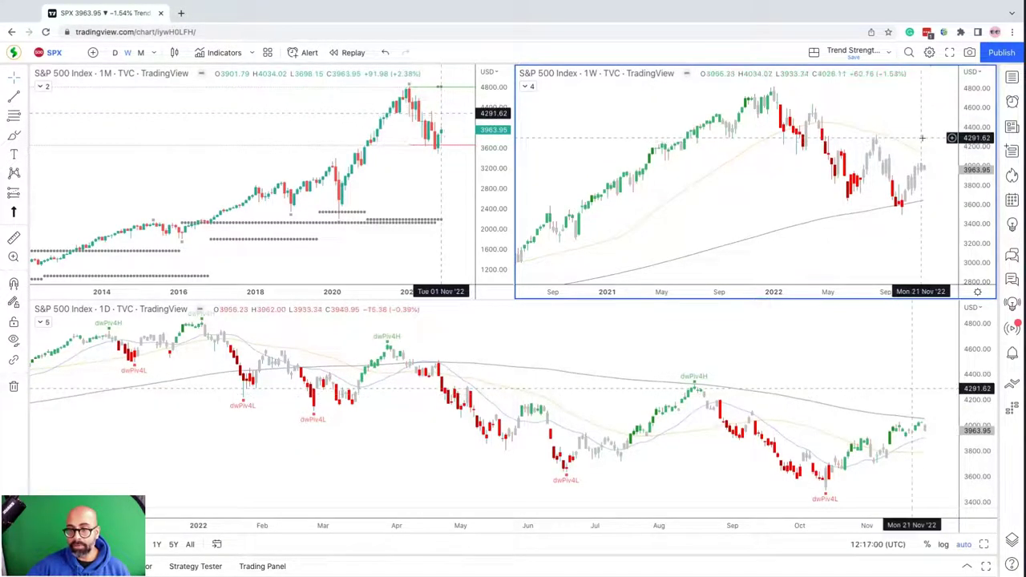
pyautogui.click(978, 399)
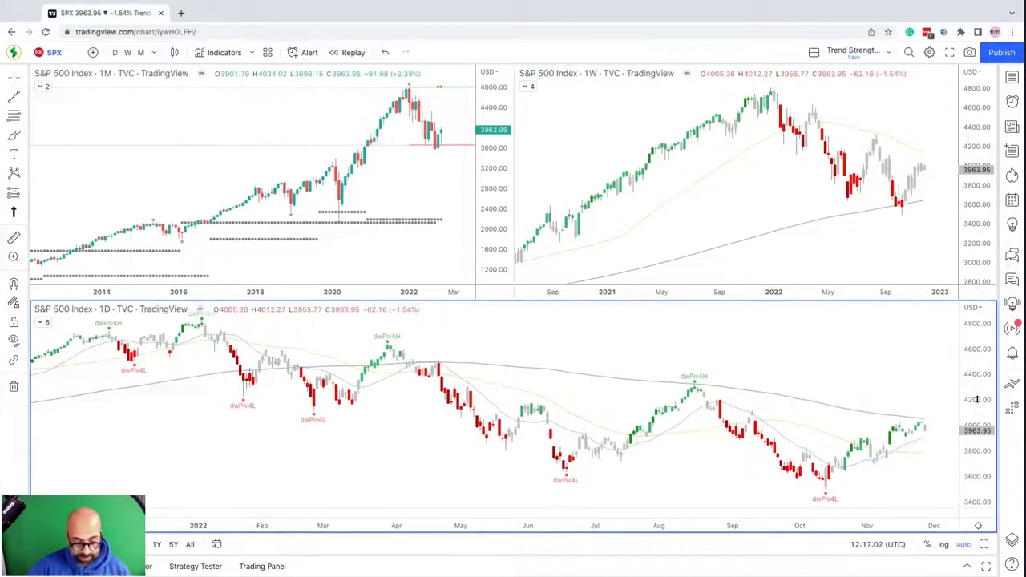
# - Inspect the S&P 500 daily chart at full size, and recheck all three timeframes in the combined layout
pyautogui.hotkey('alt', 'Return')
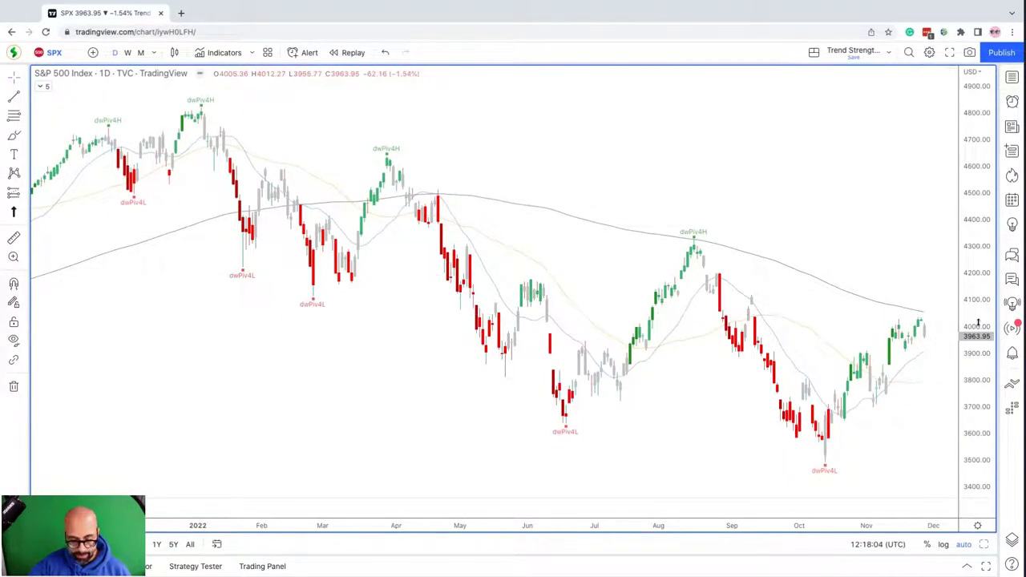
pyautogui.hotkey('alt', 'Return')
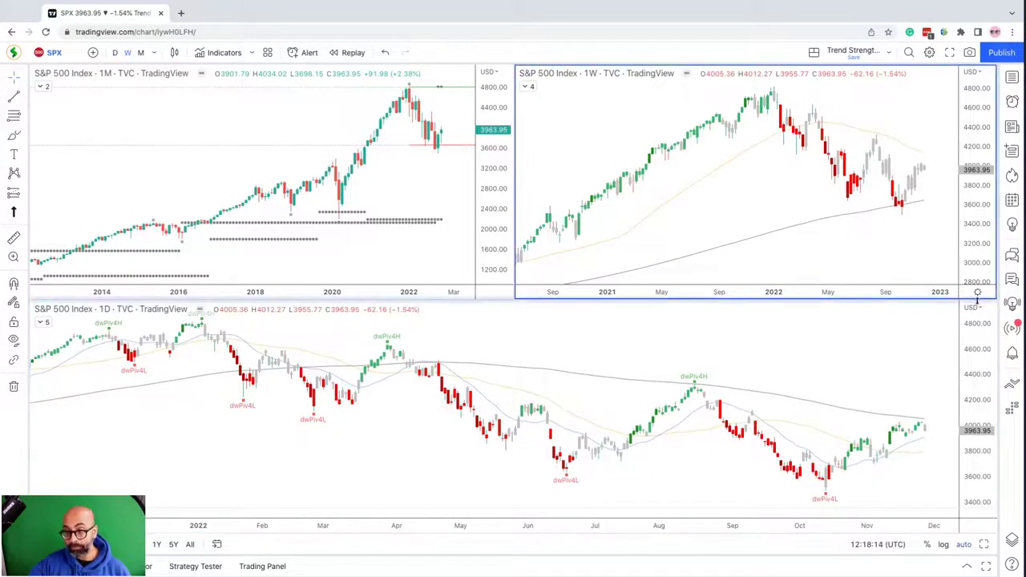
pyautogui.click(978, 311)
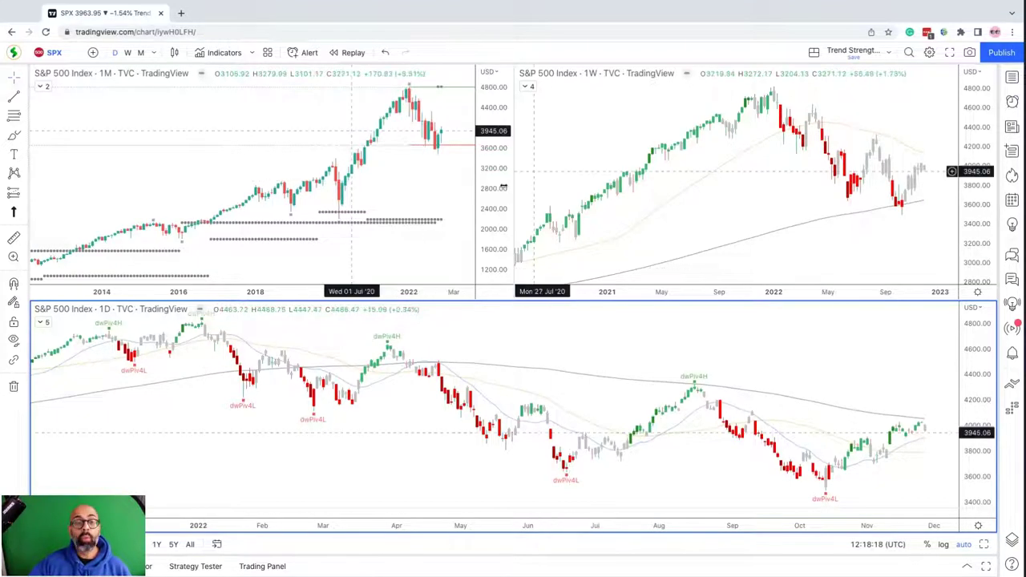
pyautogui.click(401, 148)
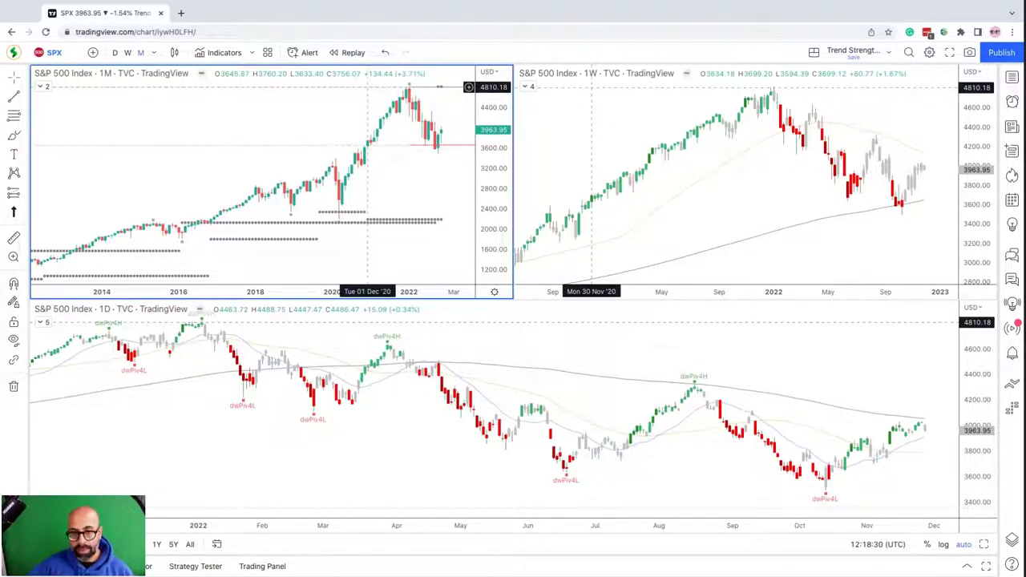
pyautogui.click(886, 188)
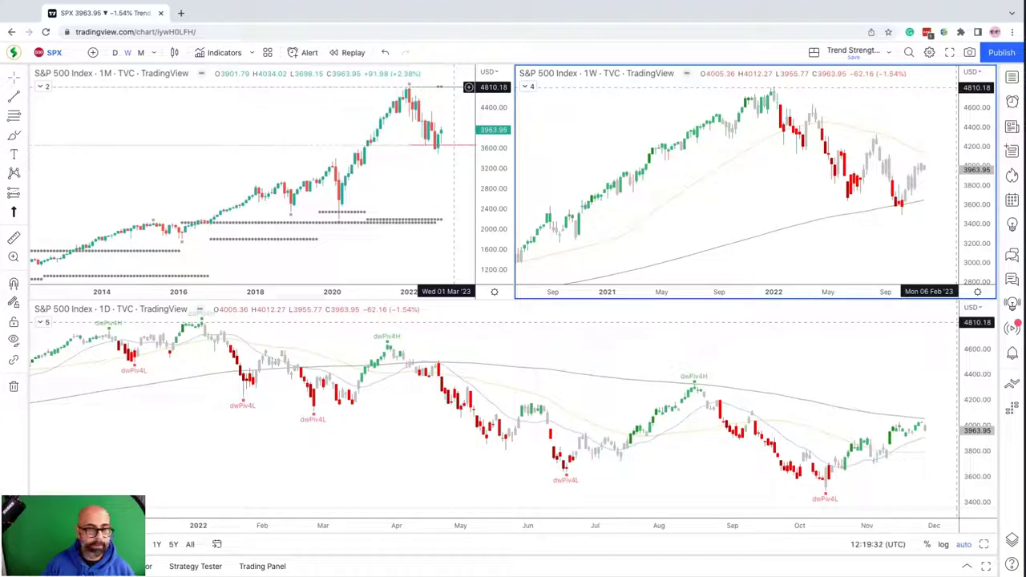
# - Switch all three charts to the UK 100 Index (UKX) and maximise its monthly chart
pyautogui.press('space')
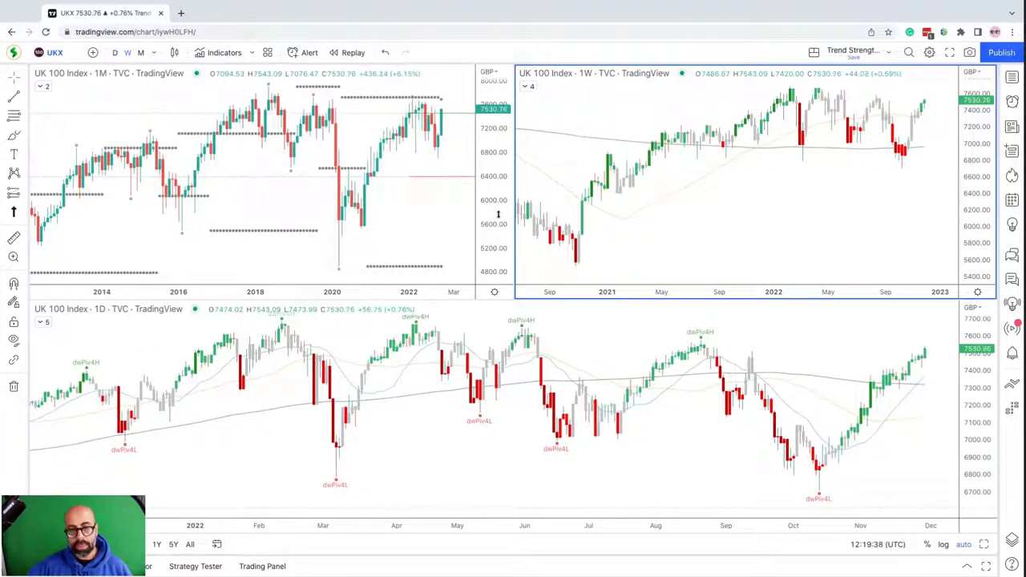
pyautogui.click(257, 184)
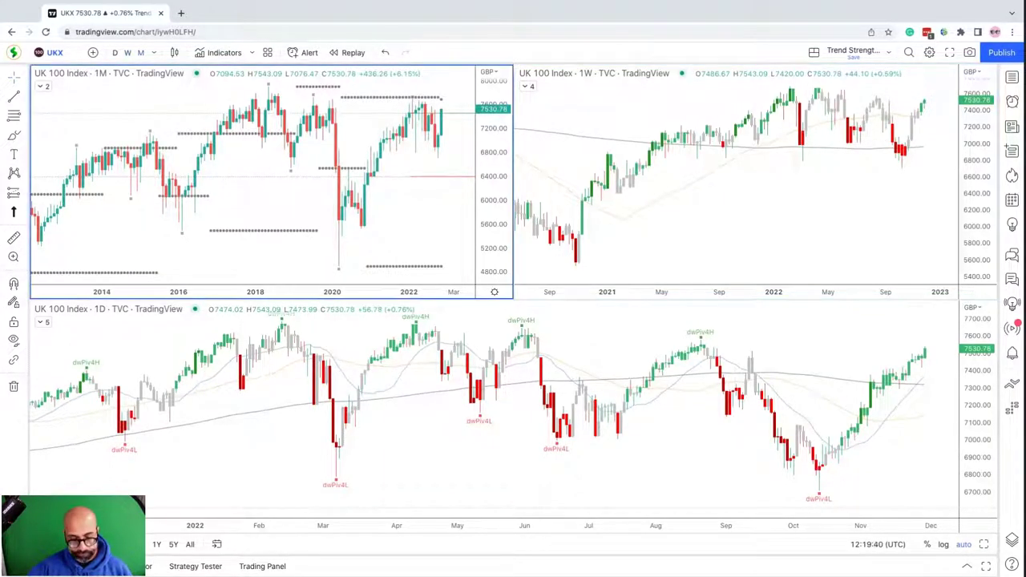
pyautogui.hotkey('alt', 'Return')
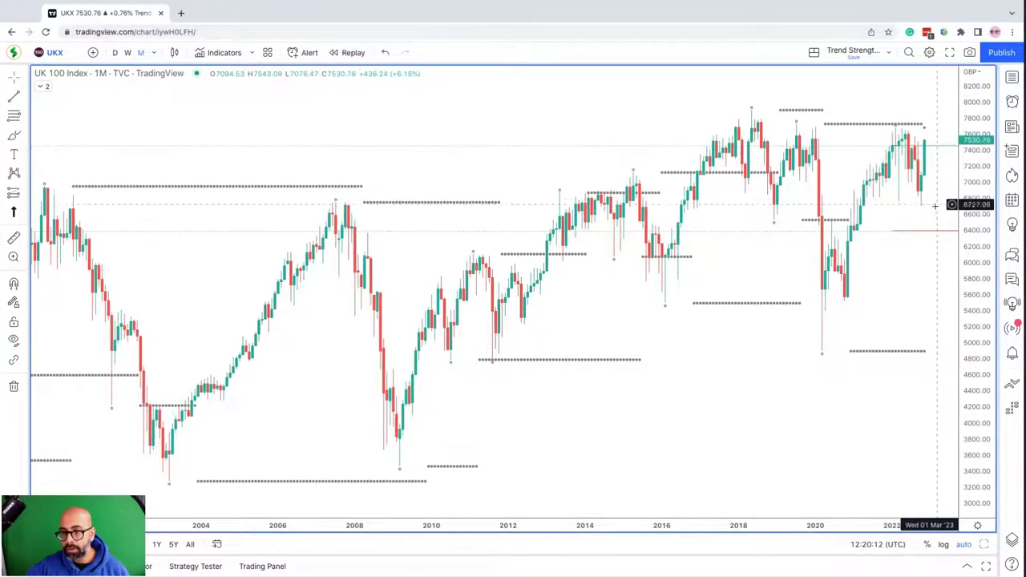
# - Measure the UK 100's rise from the October 2022 low near 6,707 to the current price, and clear the measurement
pyautogui.keyDown('shift'); pyautogui.click(940, 206); pyautogui.keyUp('shift')
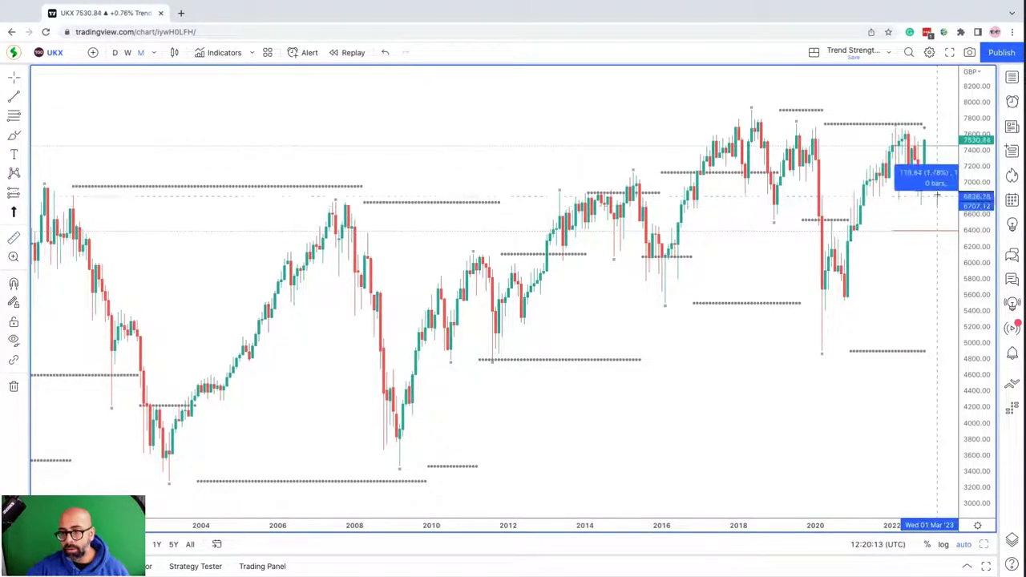
pyautogui.click(952, 141)
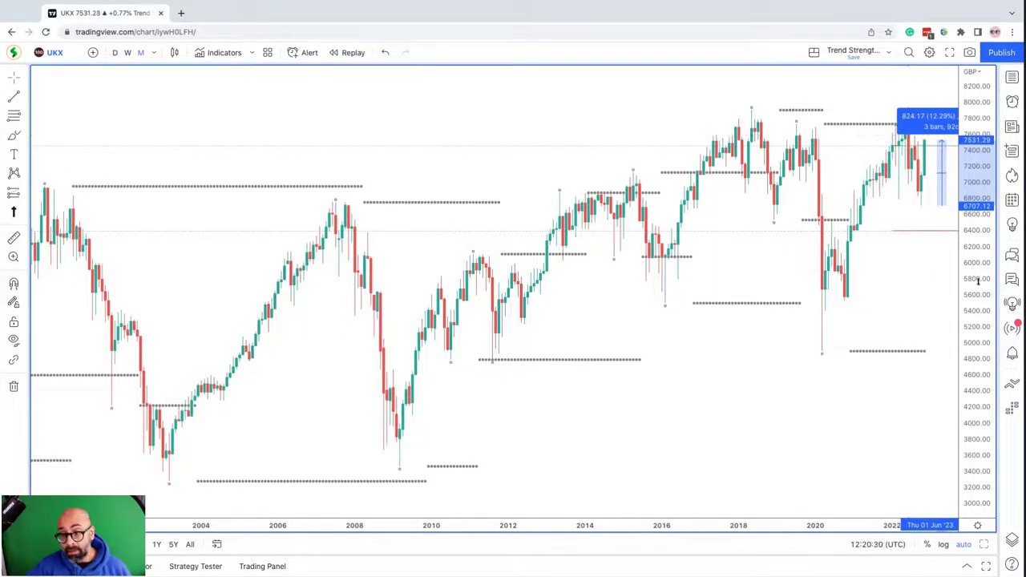
pyautogui.click(919, 440)
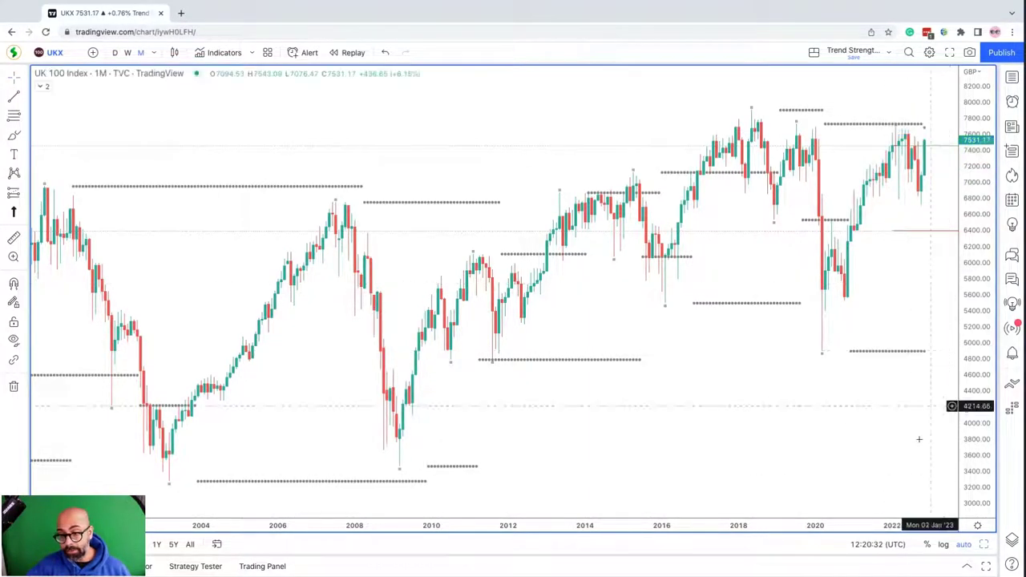
# - Examine the UK 100's full monthly history back to the late 1980s and return to the three-chart layout
pyautogui.rightClick(919, 439)
pyautogui.scroll(-10, 881, 361)
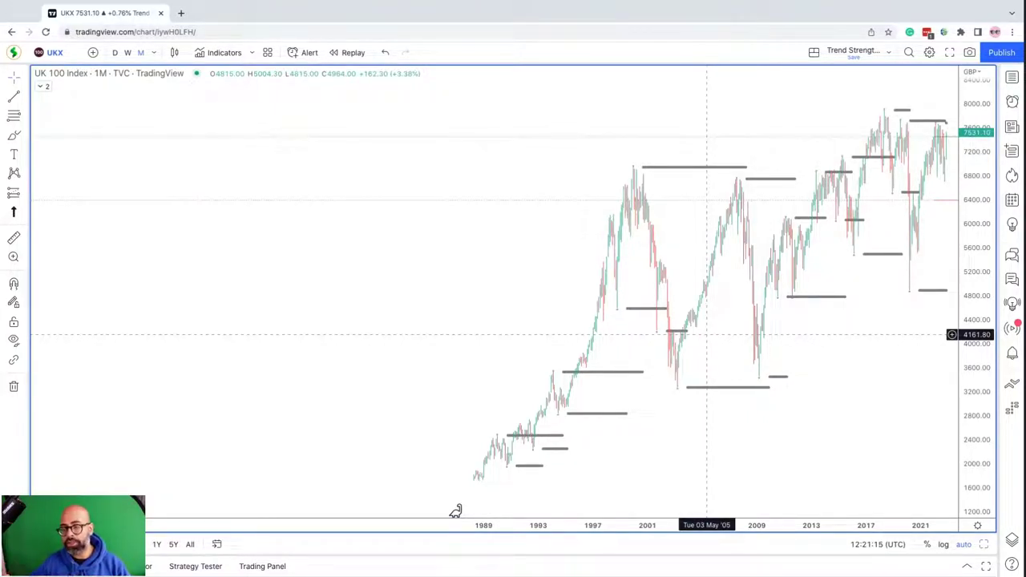
pyautogui.doubleClick(455, 513)
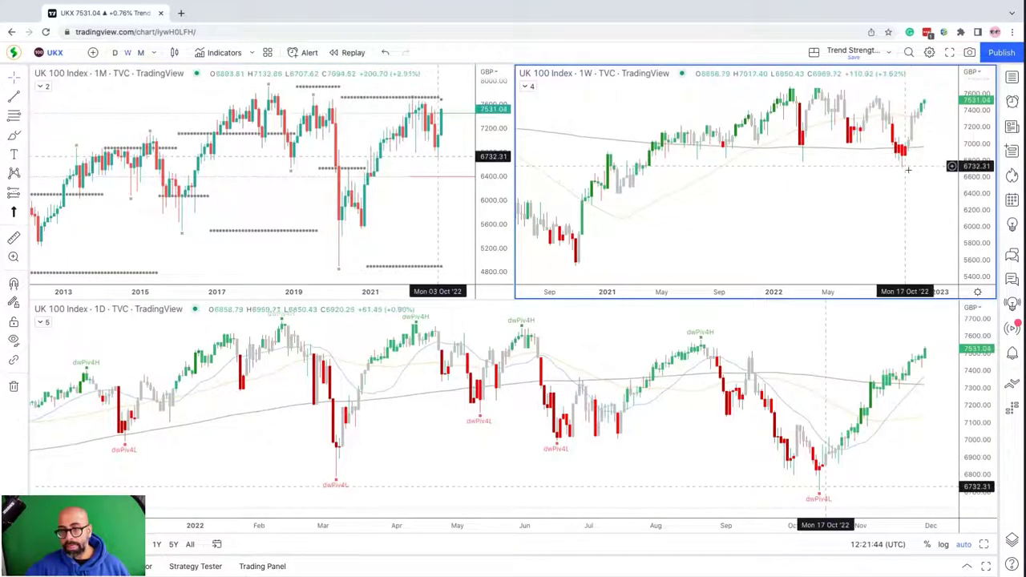
# - Maximise the UK 100 weekly chart and compare it with the S&P 500 weekly chart, ending on the UK 100
pyautogui.hotkey('alt', 'Return')
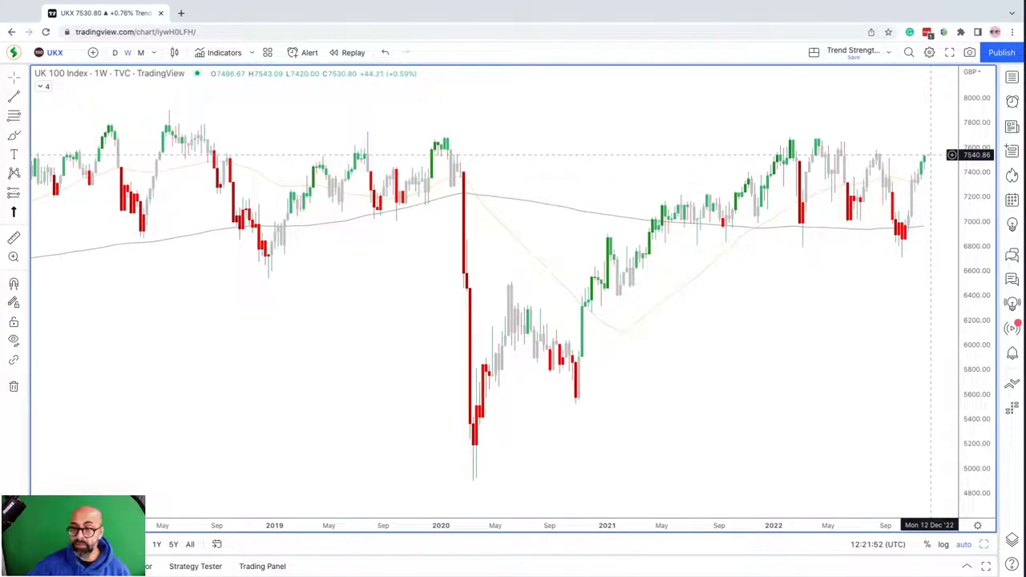
pyautogui.press('space')
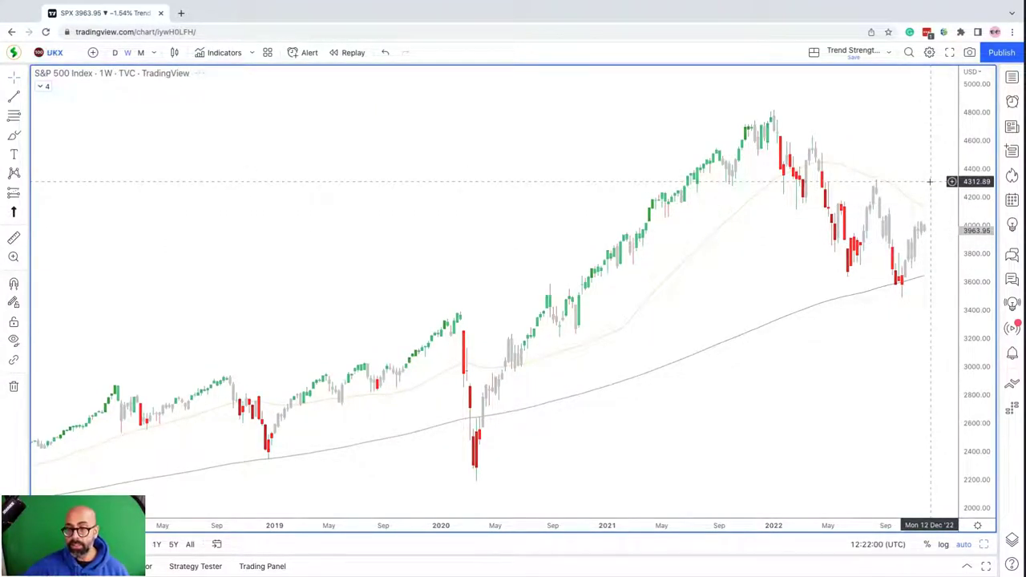
pyautogui.press('space')
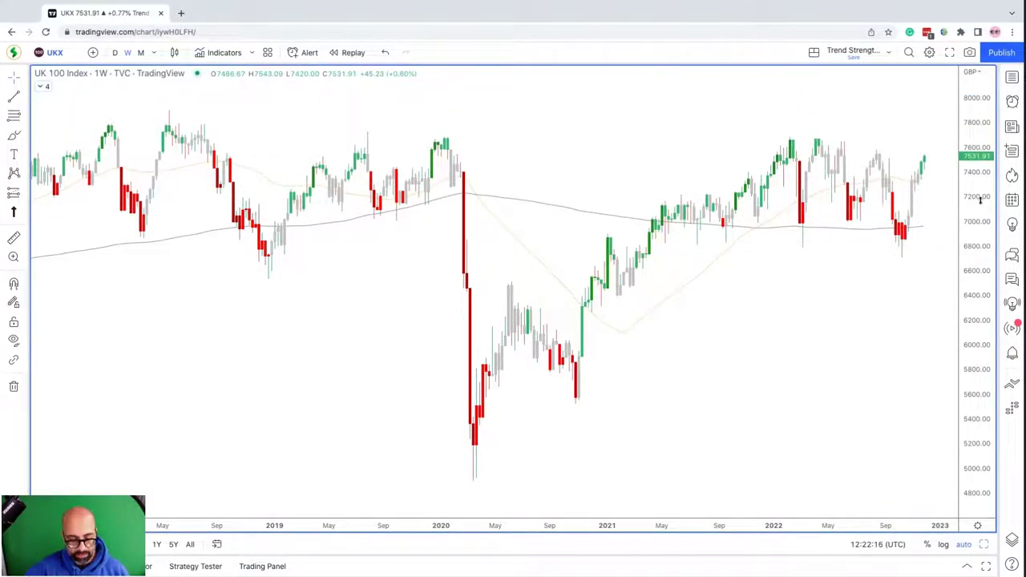
# - Maximise the UK 100 daily chart to examine its trend since late 2021, and return to the three-chart layout
pyautogui.hotkey('alt', 'Return')
pyautogui.click(981, 369)
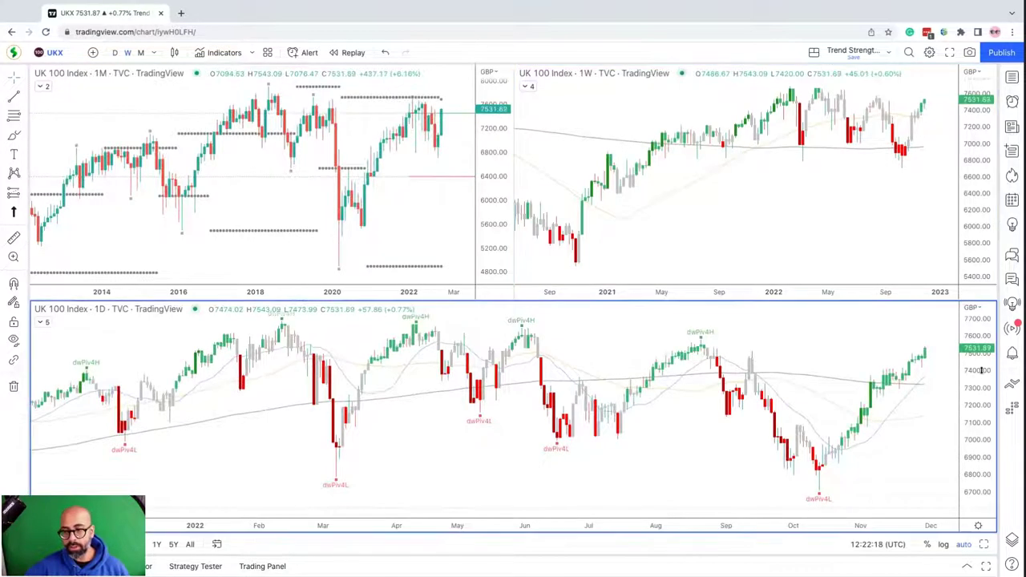
pyautogui.hotkey('alt', 'Return')
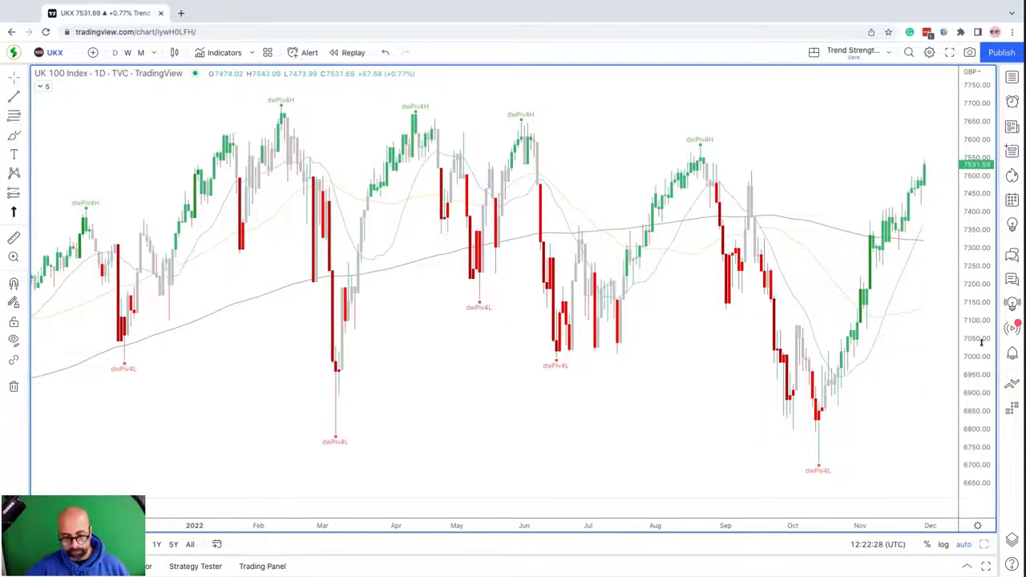
pyautogui.hotkey('alt', 'Return')
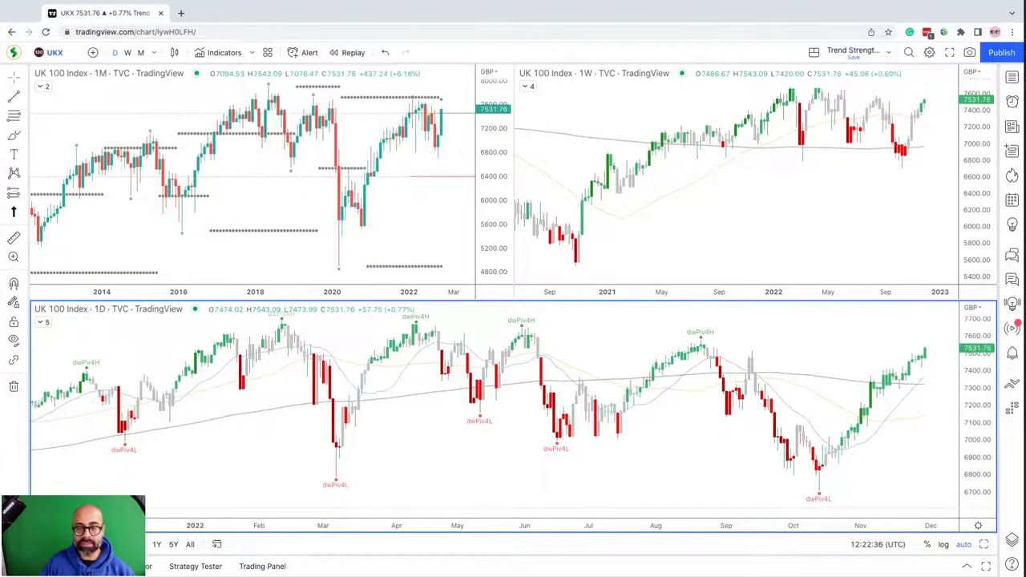
# - Switch all charts to AmerisourceBergen (ABC), examine its maximised monthly chart back to the late 1990s, and return to the three-chart layout
pyautogui.press('Down')
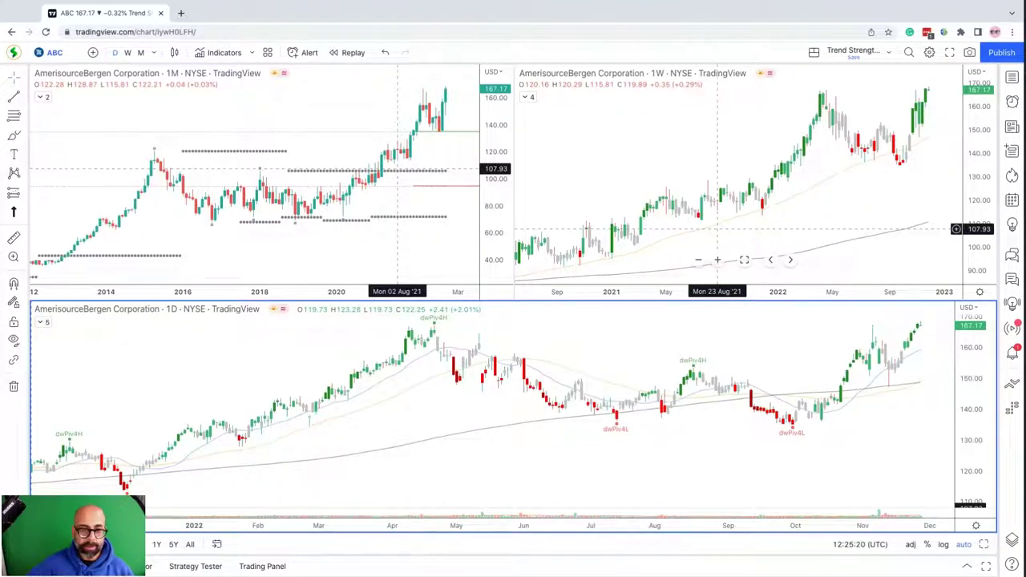
pyautogui.click(507, 200)
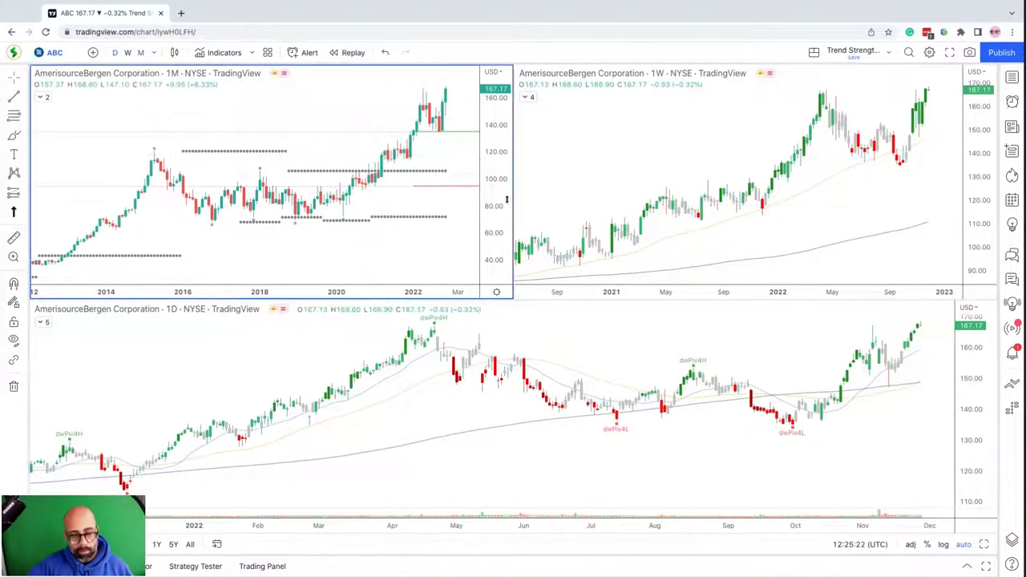
pyautogui.hotkey('alt', 'Return')
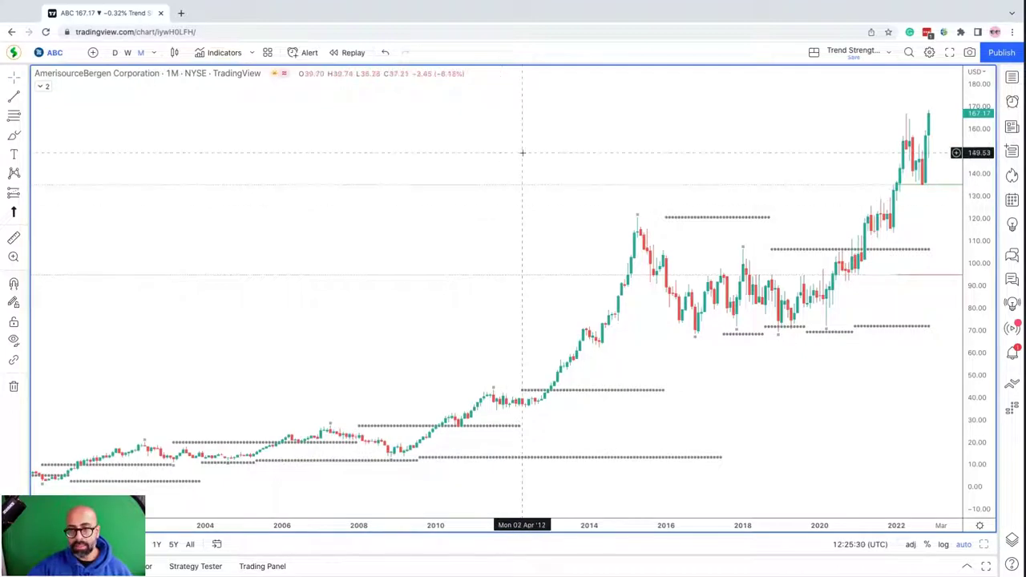
pyautogui.hscroll(-5, 623, 149)
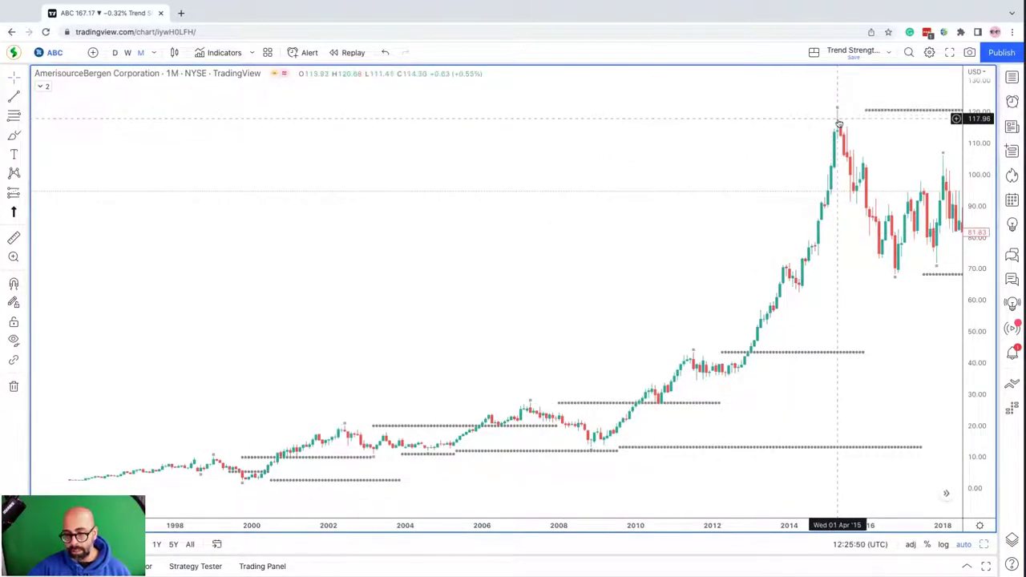
pyautogui.moveTo(911, 324); pyautogui.dragTo(550, 241)
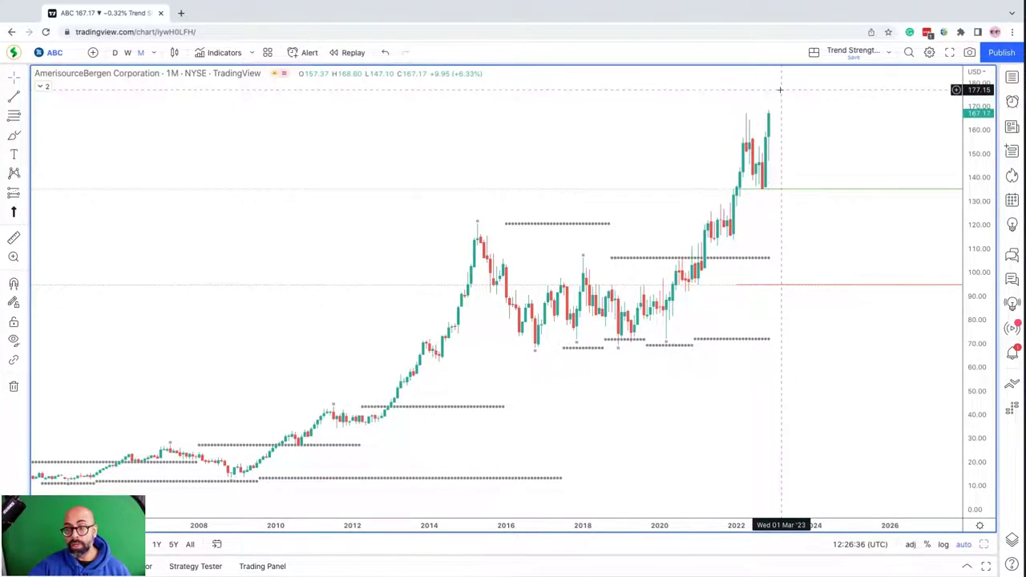
pyautogui.doubleClick(926, 528)
pyautogui.hotkey('alt', 'Return')
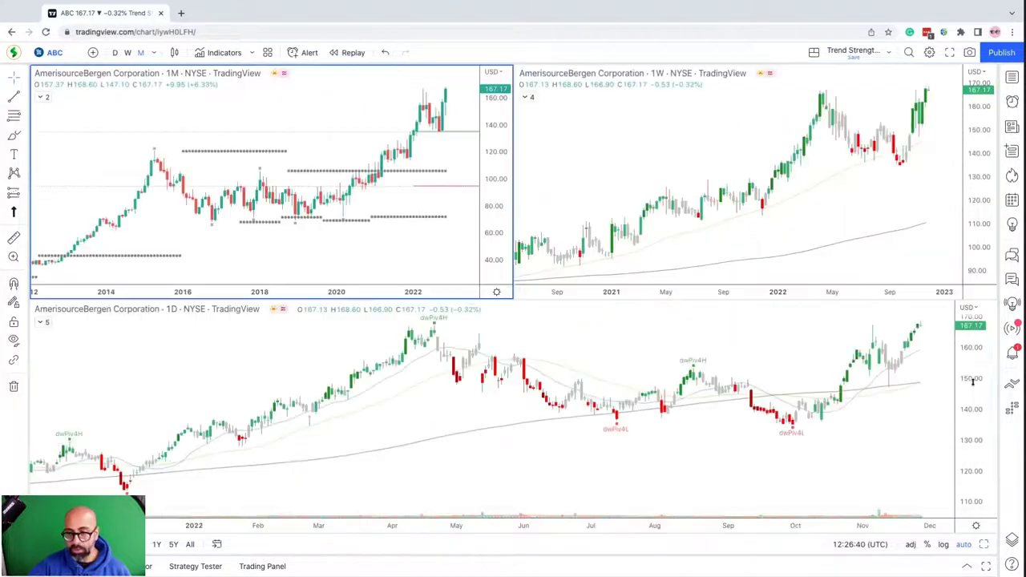
# - Maximise the AmerisourceBergen weekly chart, examine its trend against the moving averages, and return to the three-chart layout
pyautogui.click(854, 234)
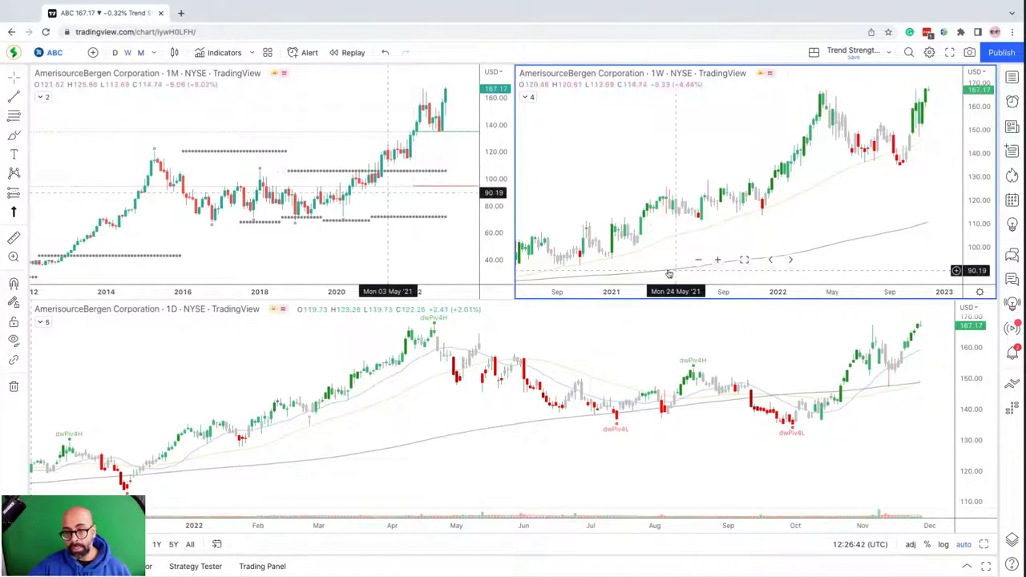
pyautogui.hotkey('alt', 'Return')
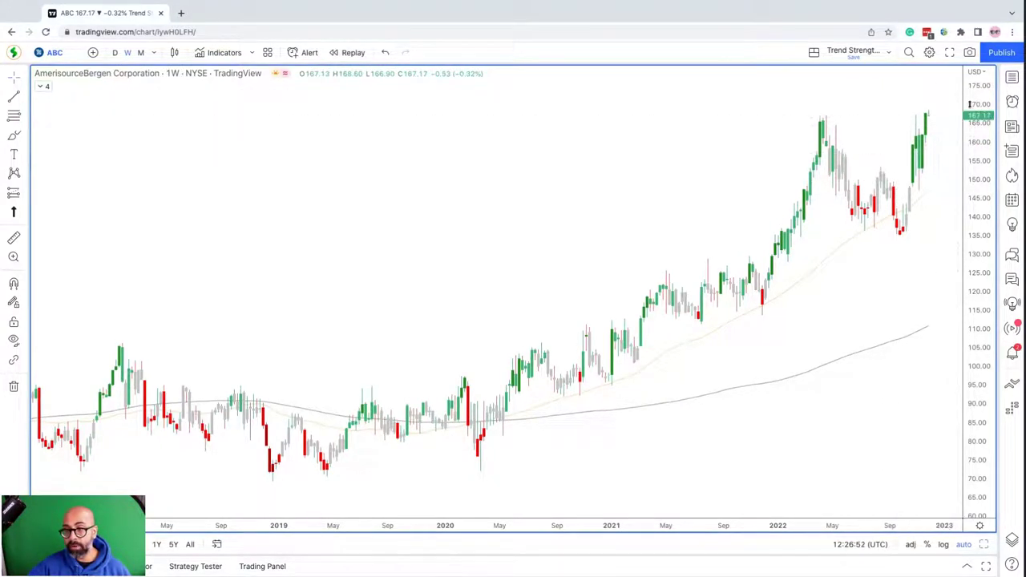
pyautogui.moveTo(972, 89); pyautogui.dragTo(978, 164)
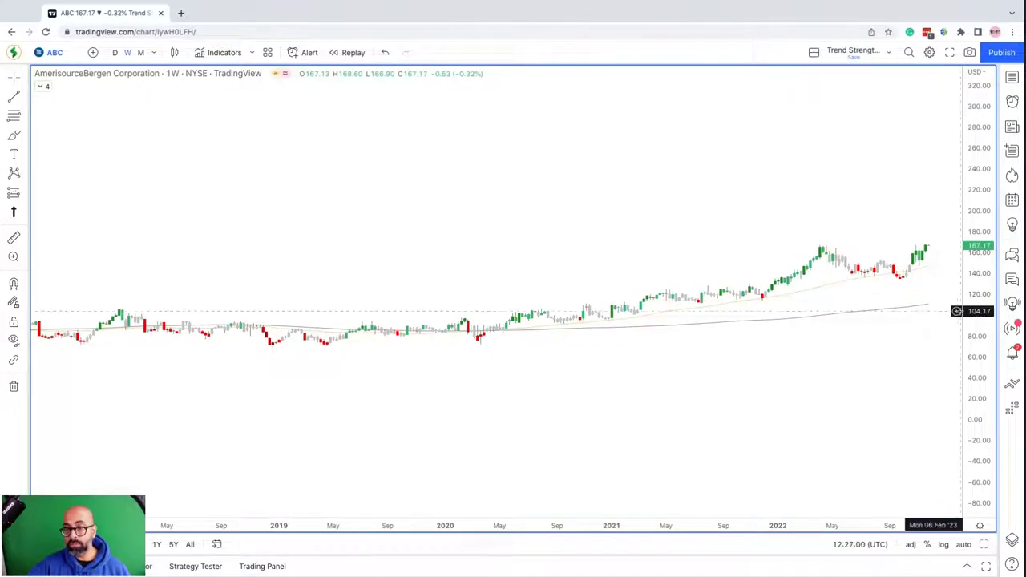
pyautogui.doubleClick(980, 298)
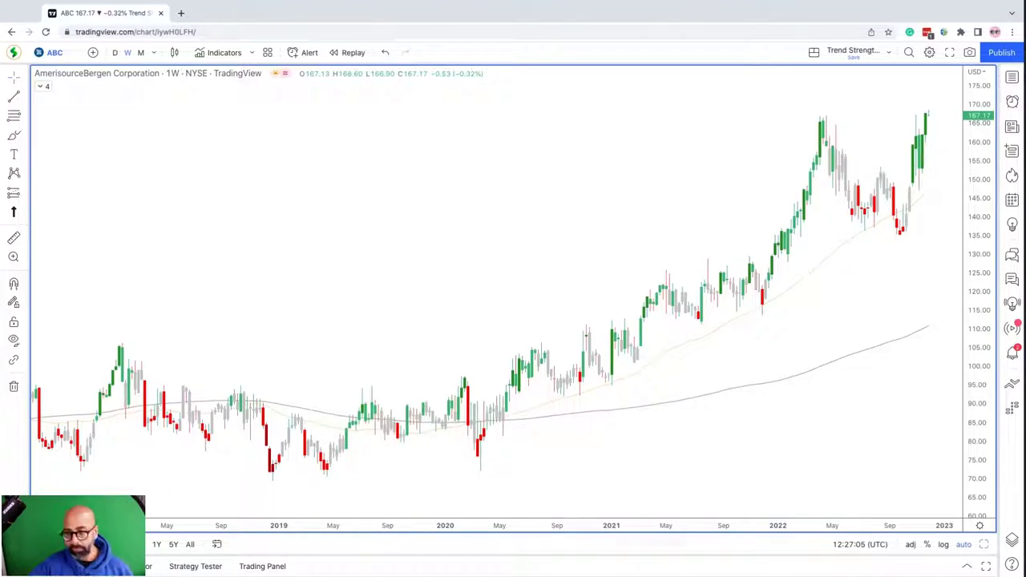
pyautogui.hotkey('alt', 'Return')
# - Maximise the AmerisourceBergen daily chart and examine the price action from August to November 2022 up close
pyautogui.click(978, 390)
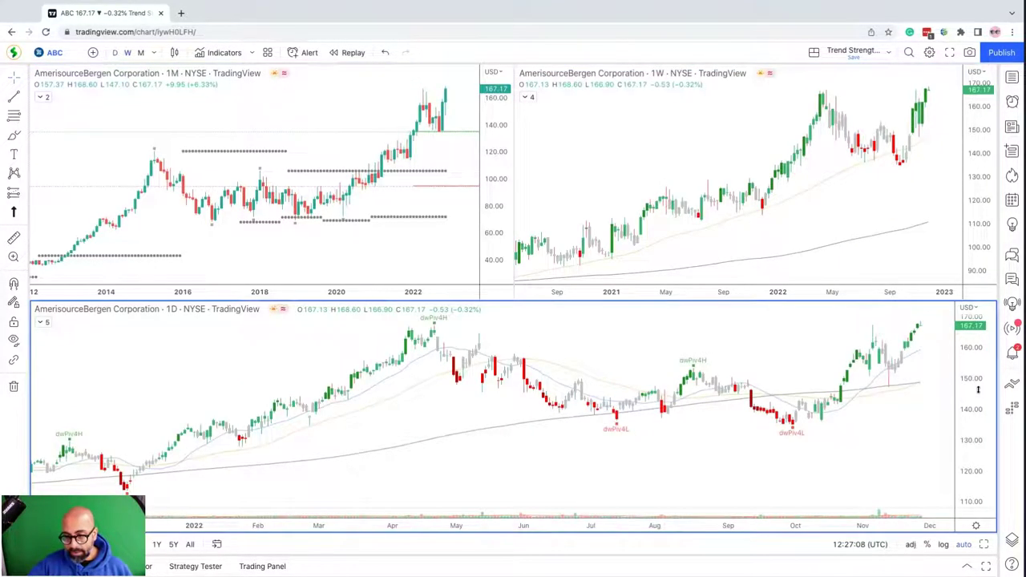
pyautogui.hotkey('alt', 'Return')
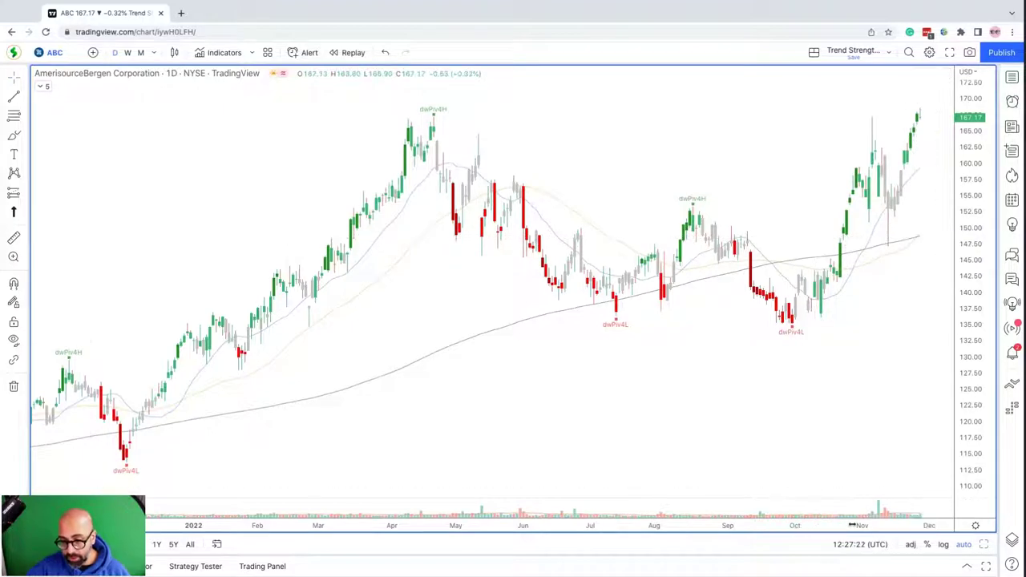
pyautogui.scroll(5, 813, 485)
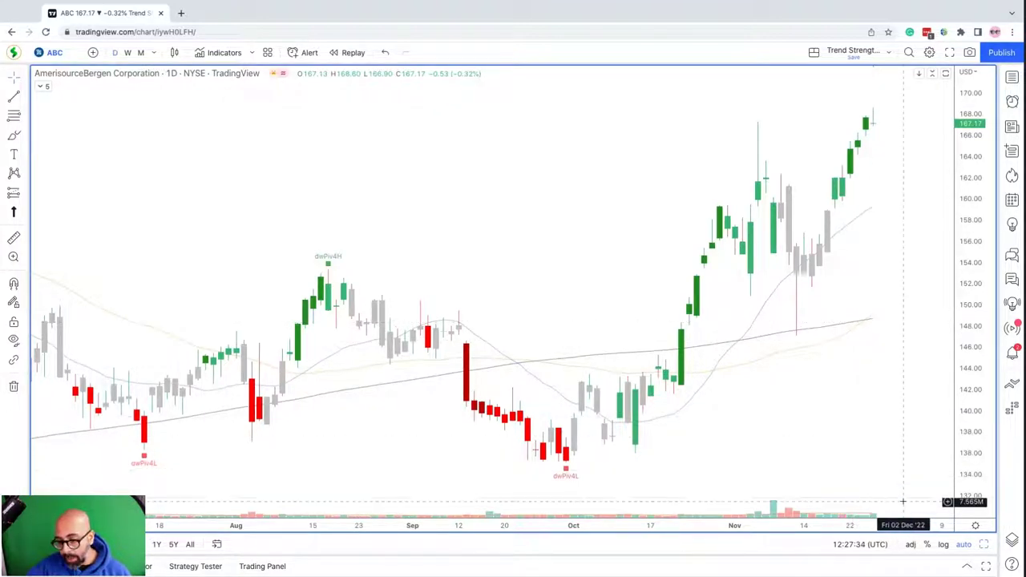
pyautogui.scroll(-5, 863, 527)
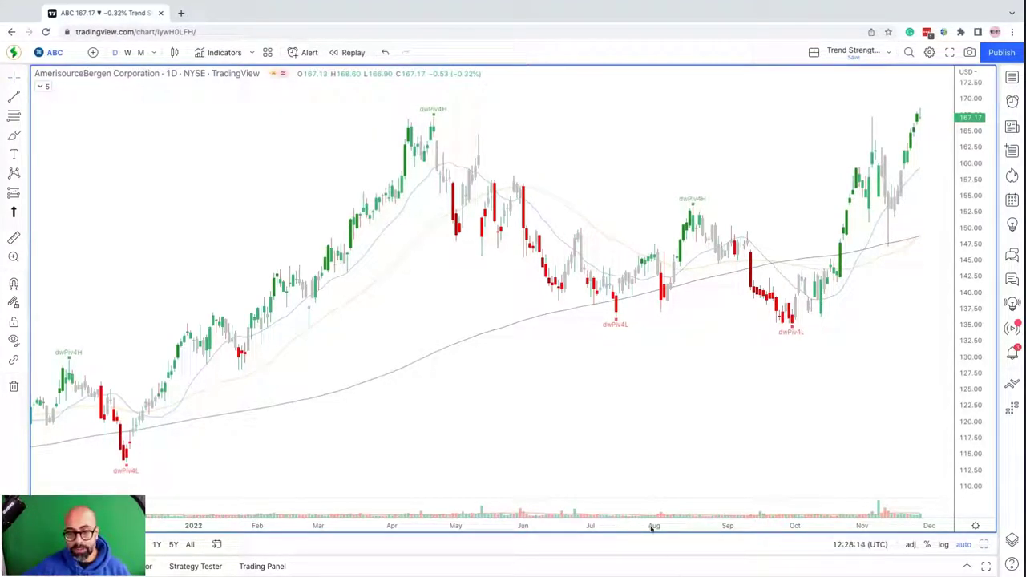
# - Draw a horizontal ray from the 21 April 2022 pivot high at about 167.46, leaving room above and after the latest candles
pyautogui.click(24, 97)
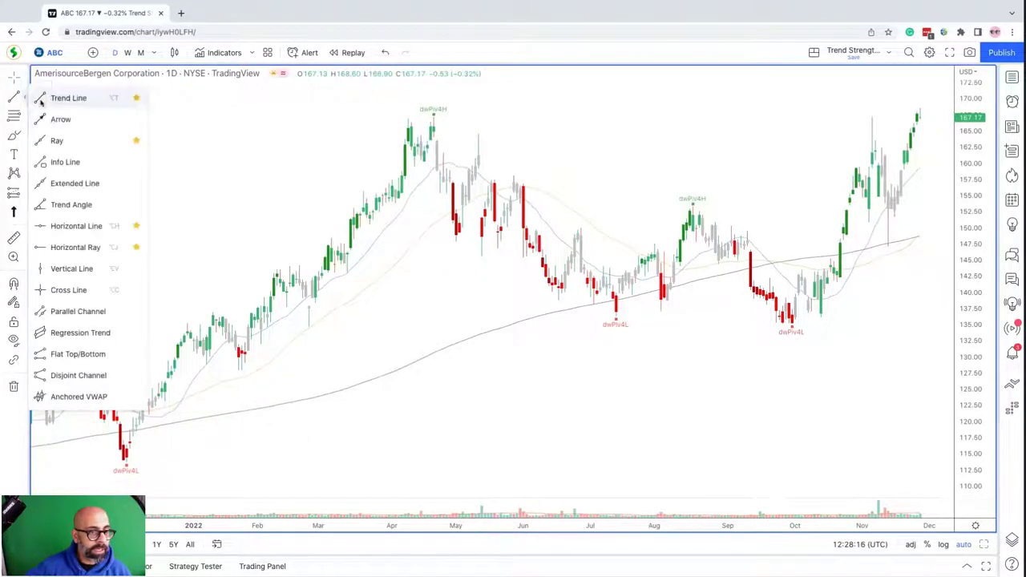
pyautogui.click(37, 250)
pyautogui.click(433, 114)
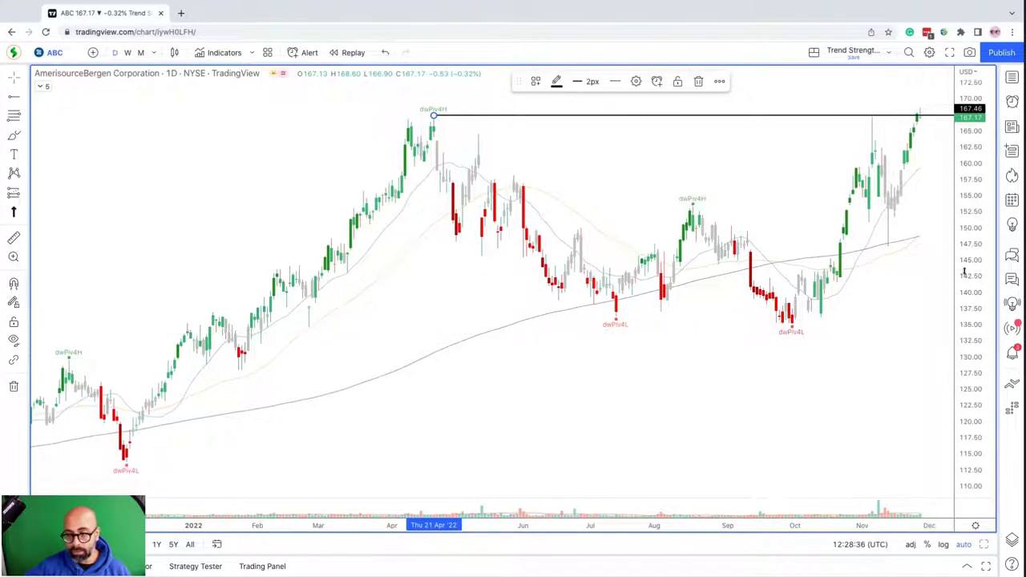
pyautogui.moveTo(970, 333); pyautogui.dragTo(970, 149)
pyautogui.moveTo(879, 452); pyautogui.dragTo(738, 451)
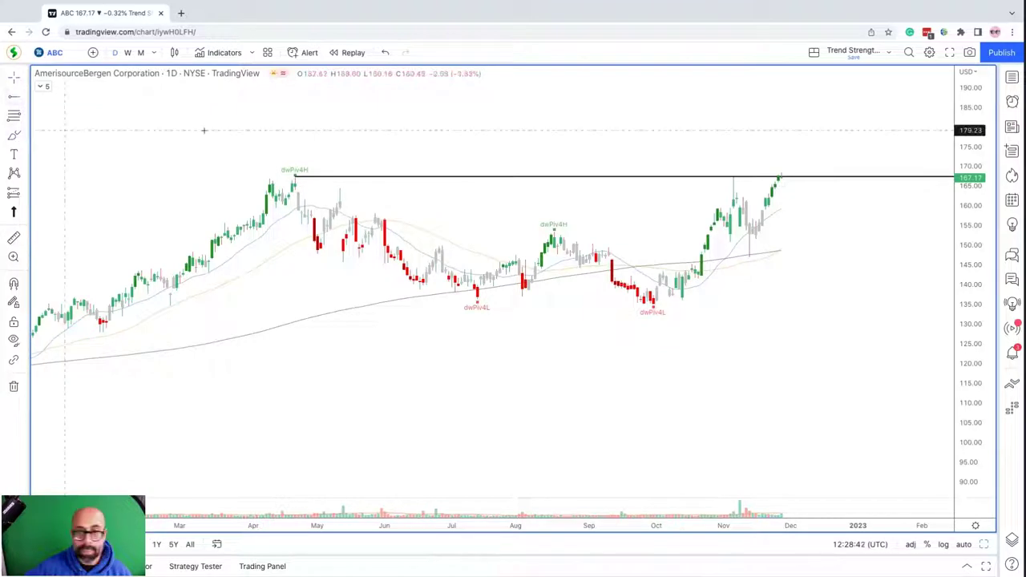
# - Brush a blue breakout to about 175, a pullback to the ray and a rally to about 188, marking the rally near 179
pyautogui.click(781, 174)
pyautogui.click(793, 147)
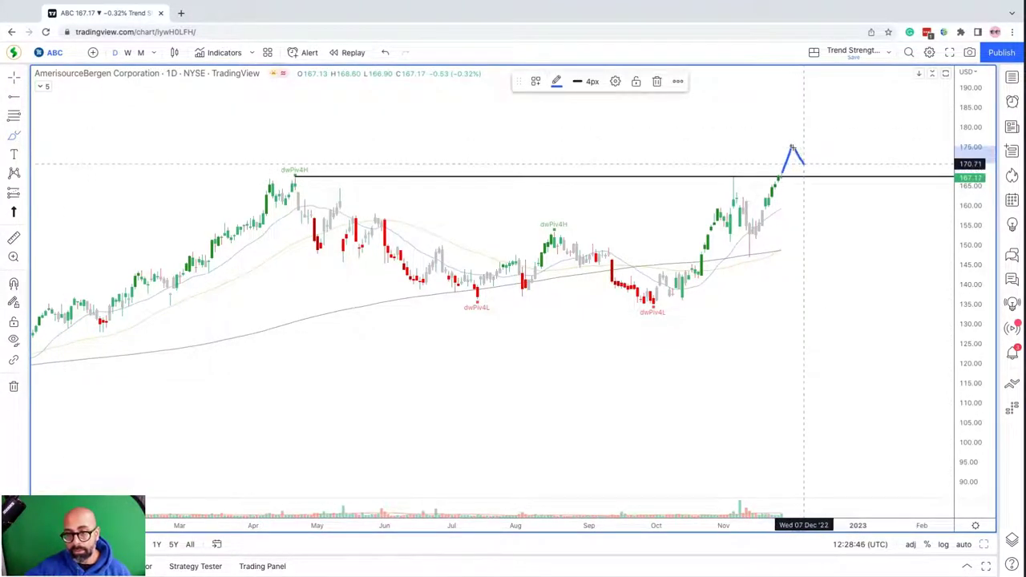
pyautogui.click(813, 172)
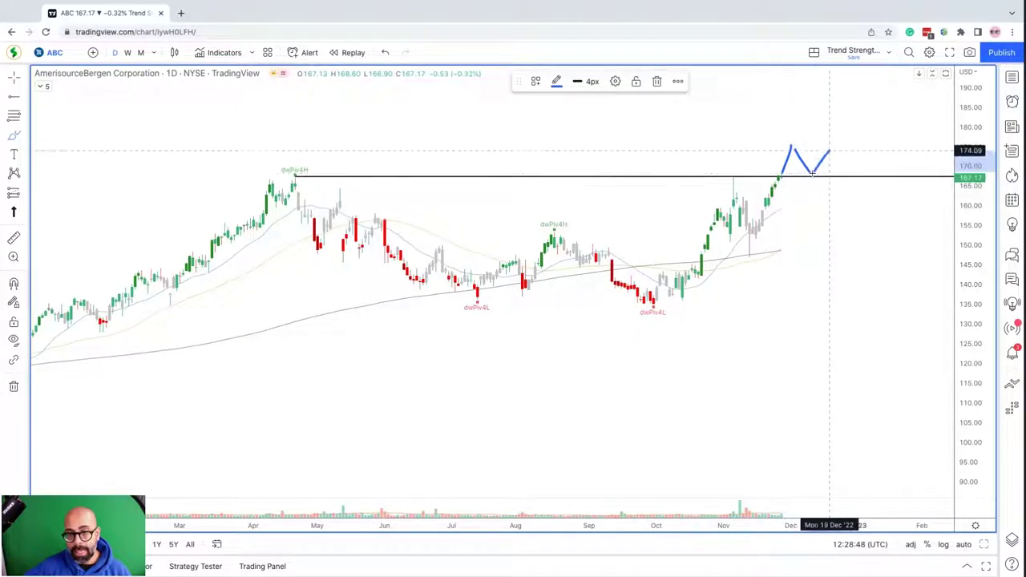
pyautogui.doubleClick(851, 94)
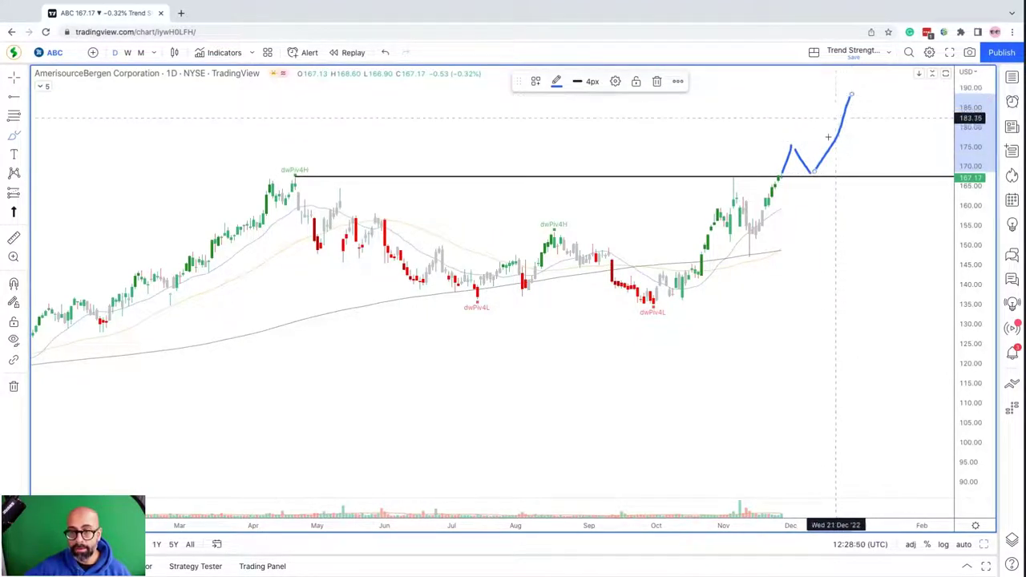
pyautogui.click(852, 129)
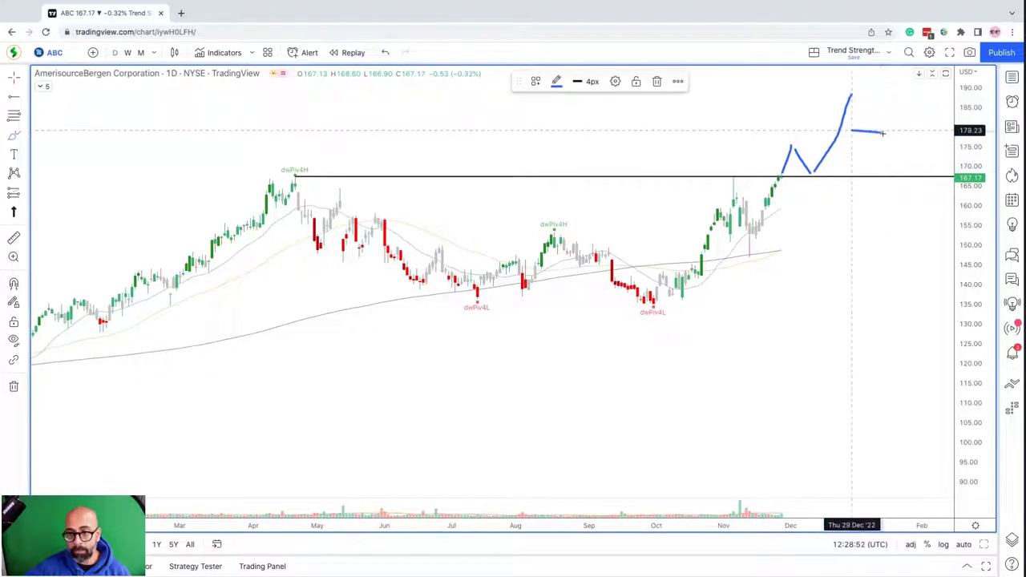
pyautogui.click(882, 132)
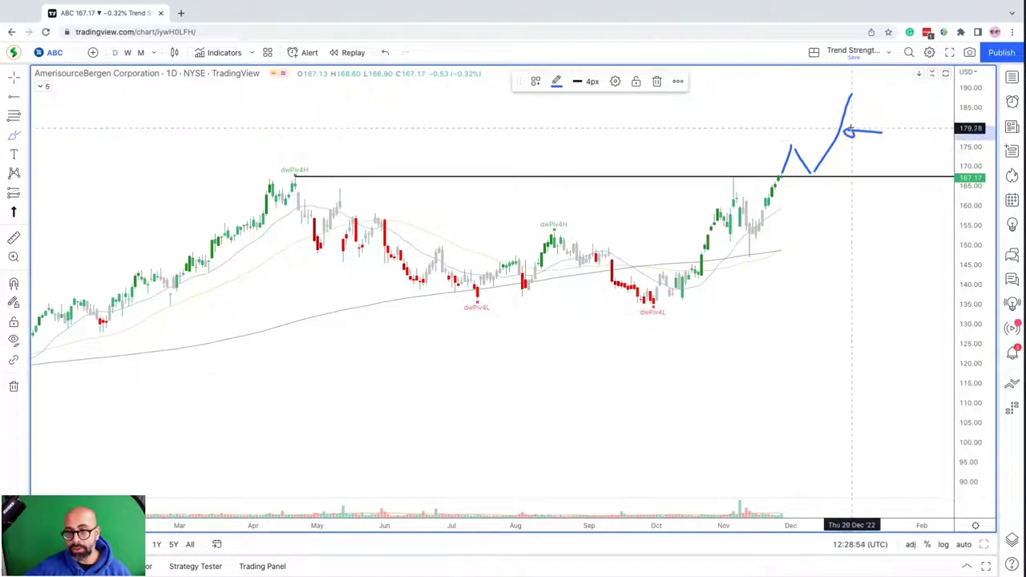
pyautogui.doubleClick(852, 132)
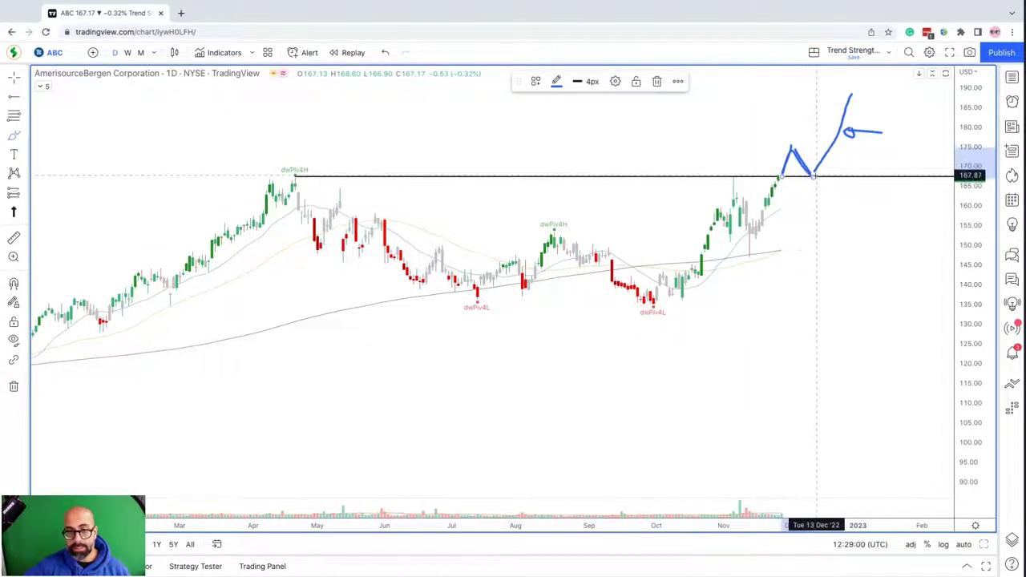
# - Recolour the latest breakout-and-pullback stroke red and brush a path falling below the ray to a choppy range around 153 to 161
pyautogui.click(556, 81)
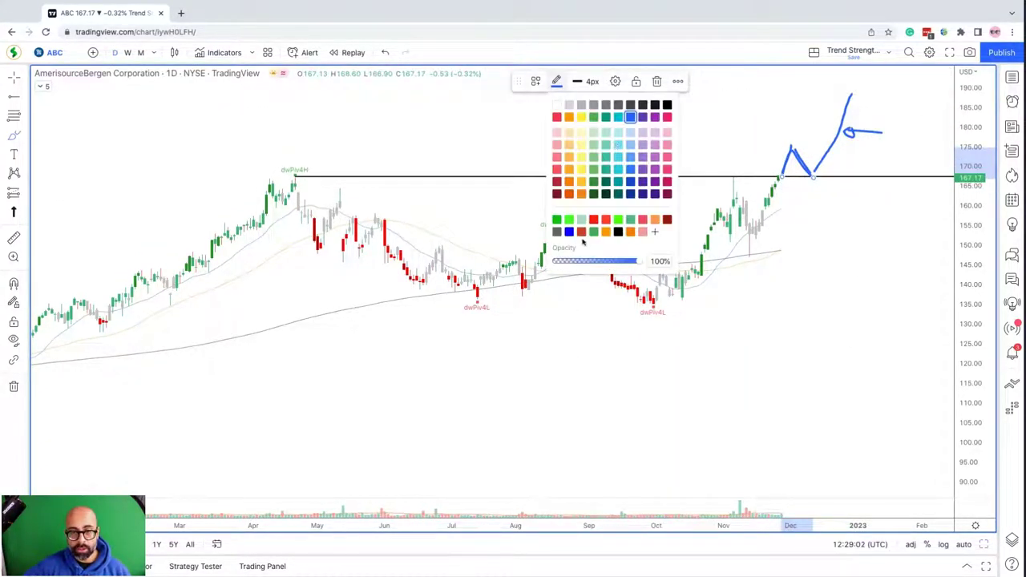
pyautogui.click(557, 117)
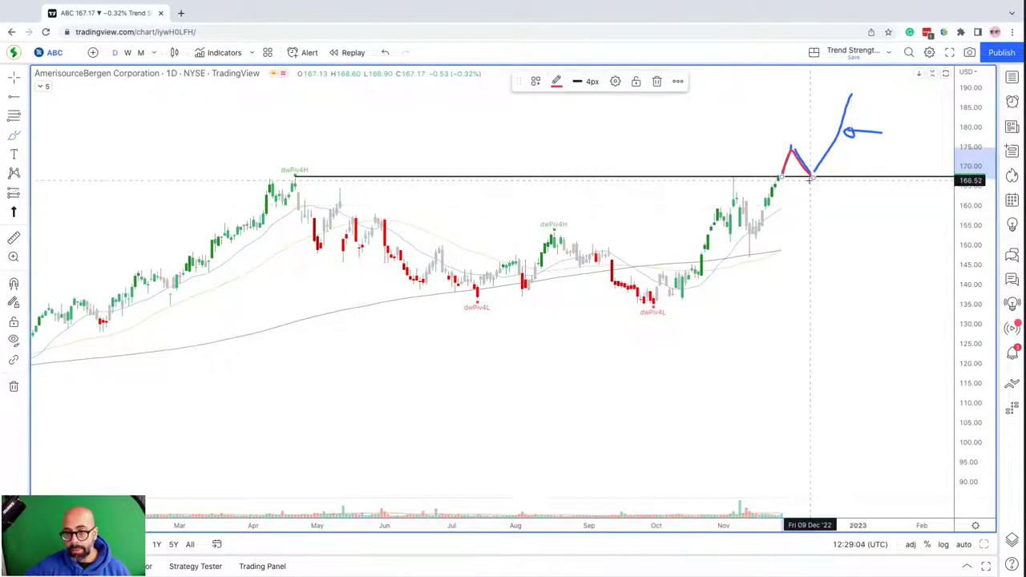
pyautogui.moveTo(782, 176)
pyautogui.mouseDown()
pyautogui.moveTo(861, 237)
pyautogui.moveTo(916, 202)
pyautogui.mouseUp()
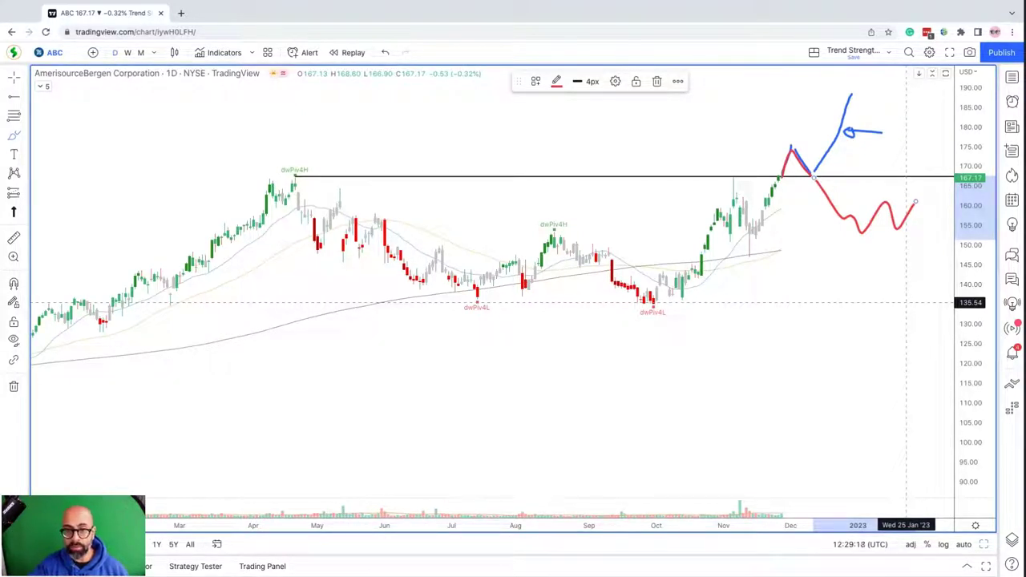
# - Recolour the falling path green and circle the bullish breakout scenario in green
pyautogui.click(556, 81)
pyautogui.click(629, 220)
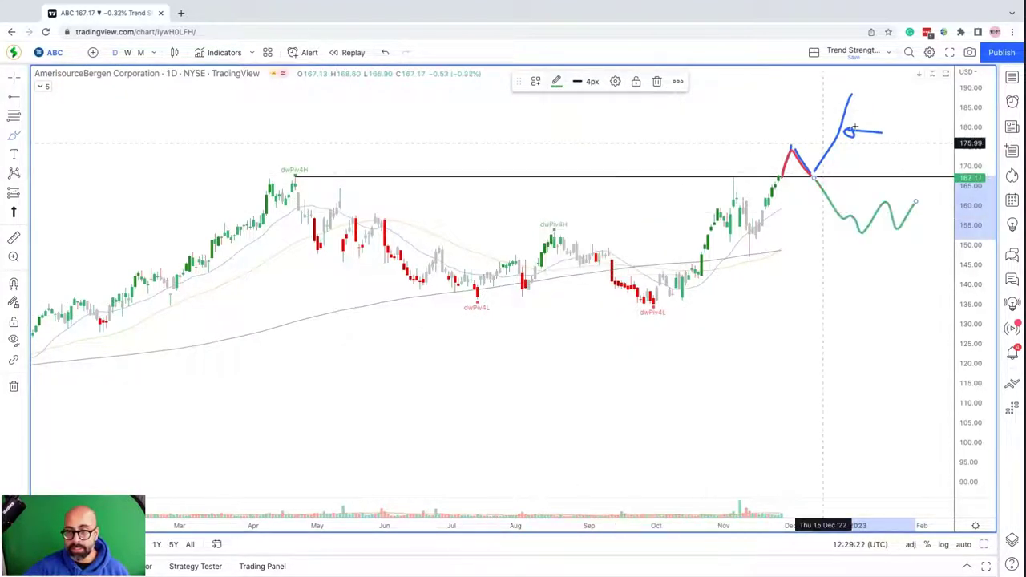
pyautogui.moveTo(765, 112)
pyautogui.mouseDown()
pyautogui.moveTo(790, 164)
pyautogui.moveTo(842, 170)
pyautogui.moveTo(870, 144)
pyautogui.moveTo(873, 113)
pyautogui.mouseUp()
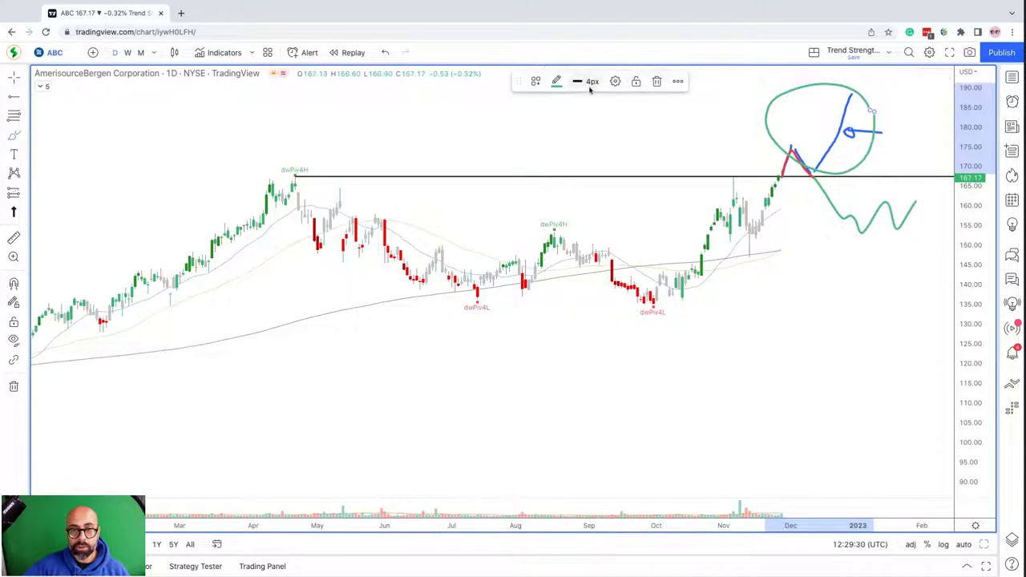
# - Remove all drawings from the daily chart and draw a horizontal ray from the April 2022 high at about 167.74
pyautogui.click(13, 387)
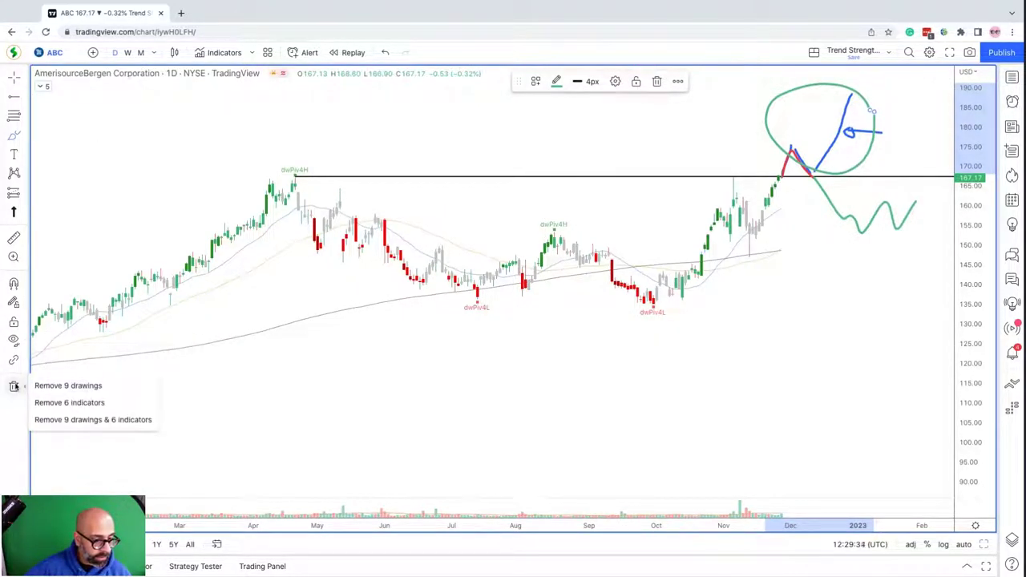
pyautogui.click(78, 389)
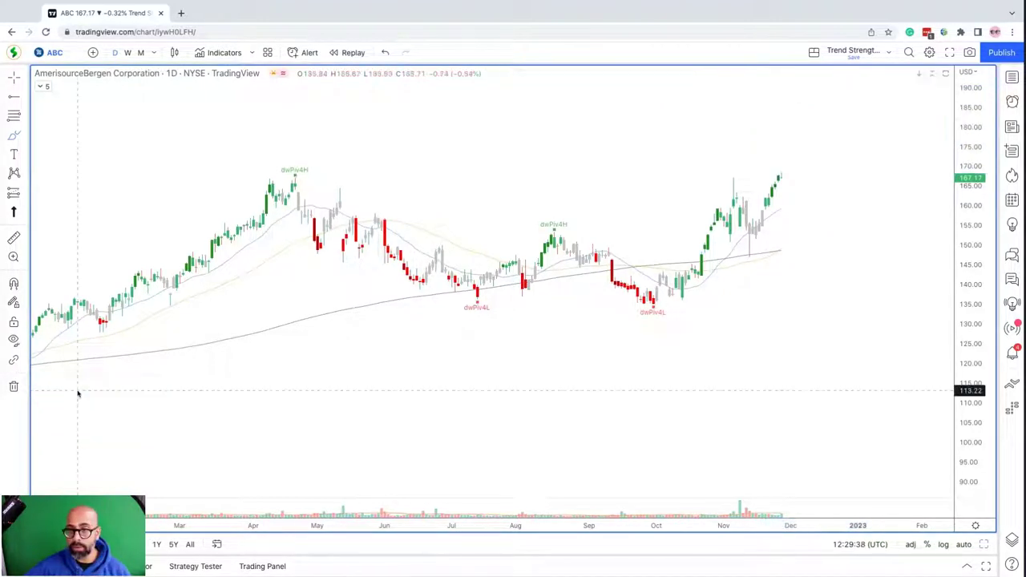
pyautogui.click(10, 99)
pyautogui.click(293, 174)
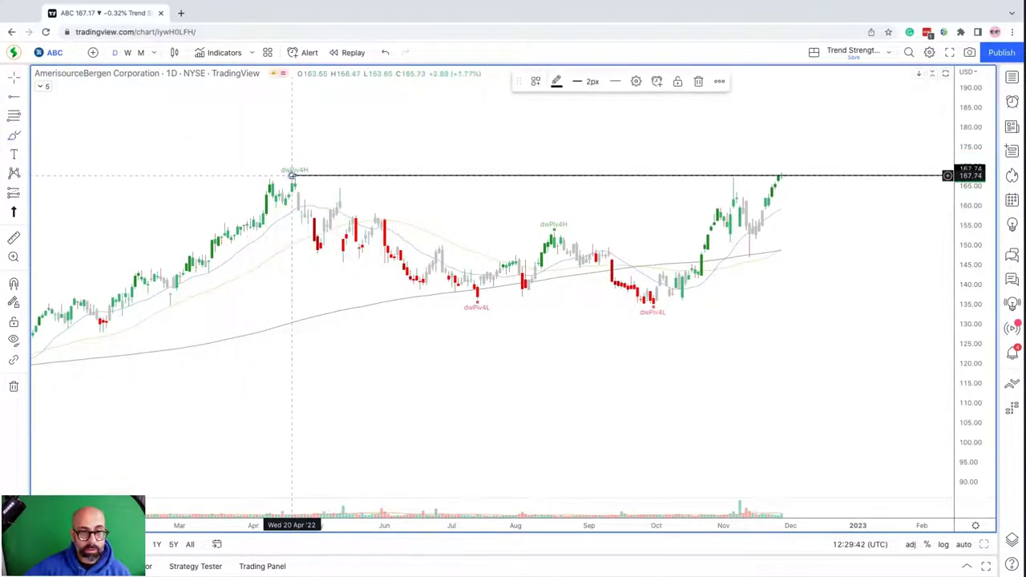
# - Brush a green breakout from the ray to about 177 and a pullback to the ray near 168
pyautogui.click(14, 135)
pyautogui.click(778, 178)
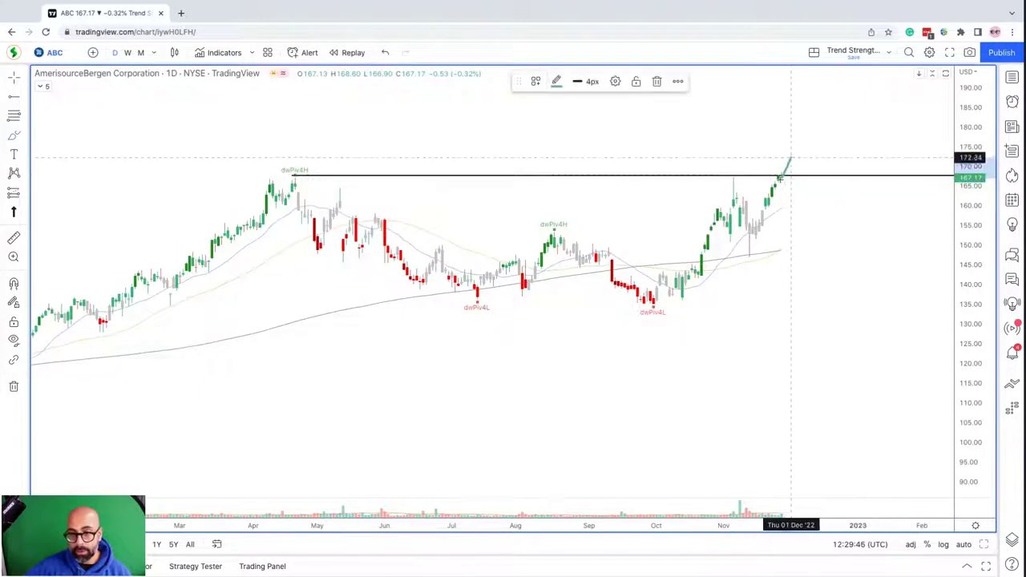
pyautogui.click(798, 140)
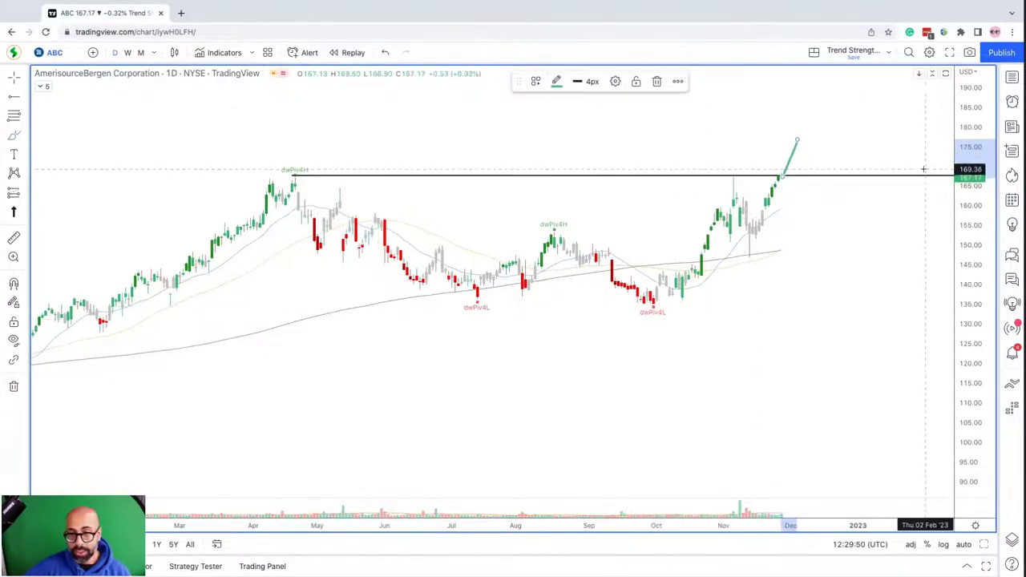
pyautogui.click(798, 141)
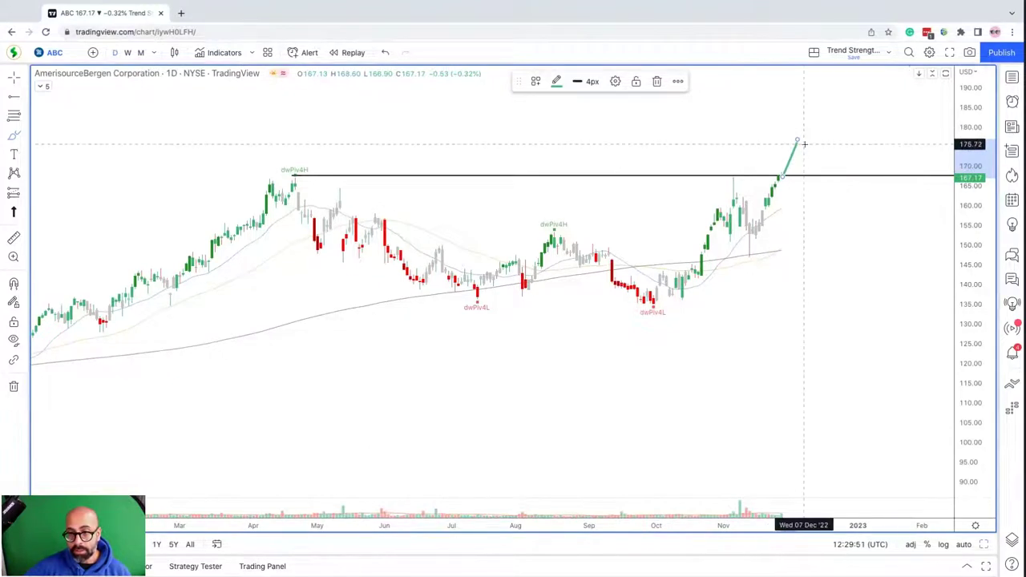
pyautogui.click(842, 172)
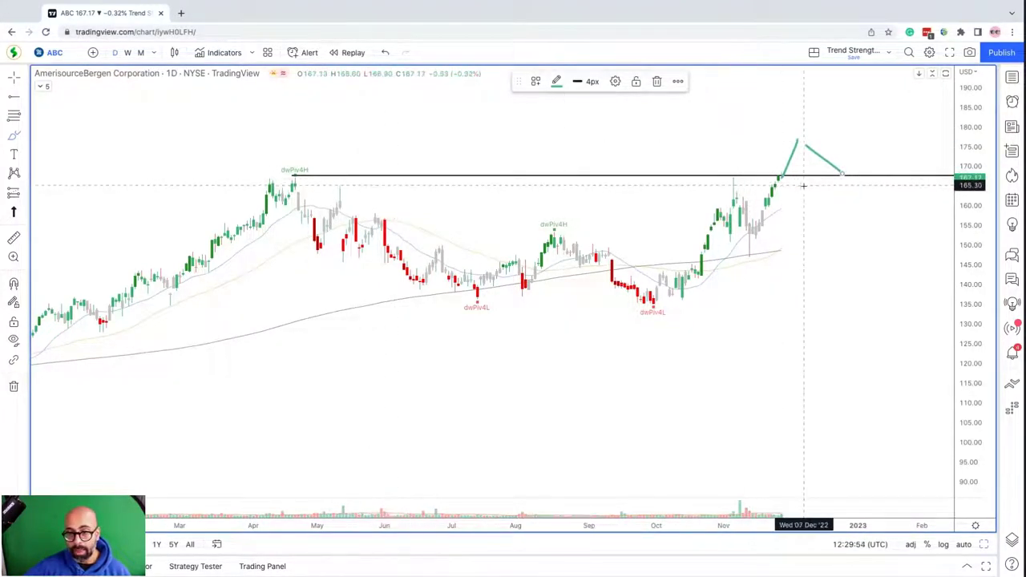
# - Brush a green rally from just above the ray to about 190 and retrace it with a second stroke
pyautogui.click(844, 169)
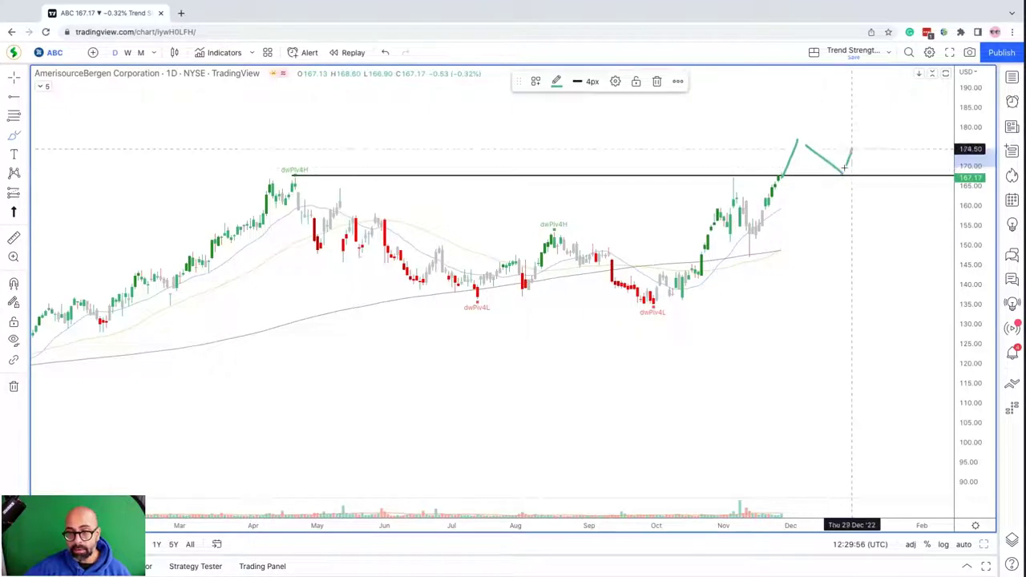
pyautogui.click(877, 88)
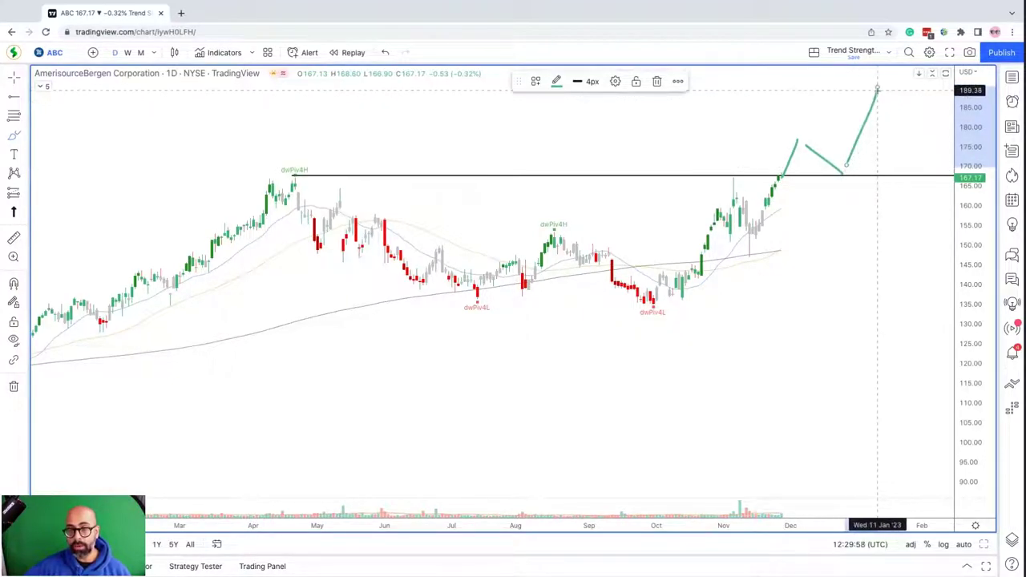
pyautogui.moveTo(848, 169); pyautogui.dragTo(877, 81)
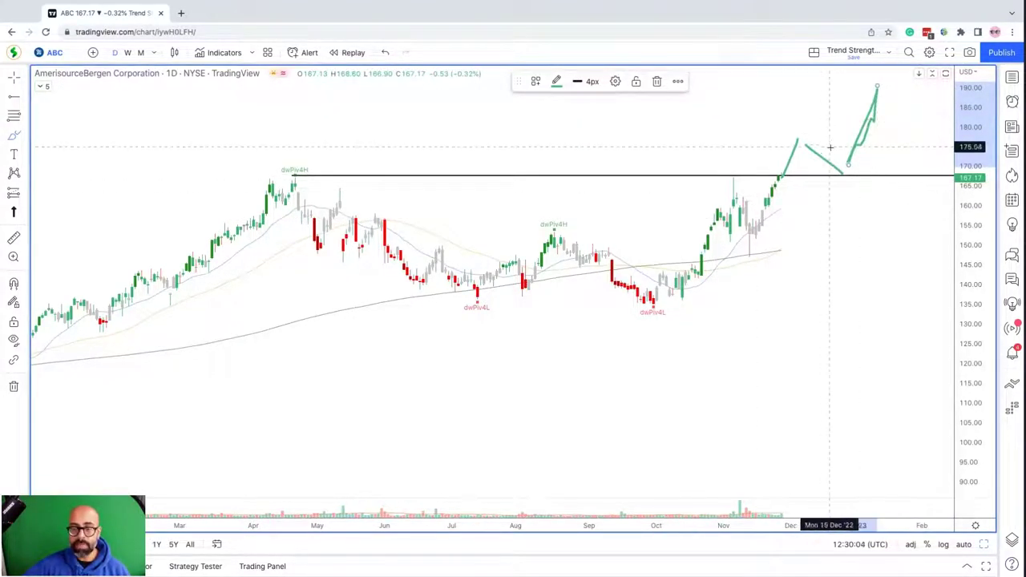
# - Remove all drawings from AmerisourceBergen's daily chart, reset its time scale and return to the three-chart layout
pyautogui.click(13, 388)
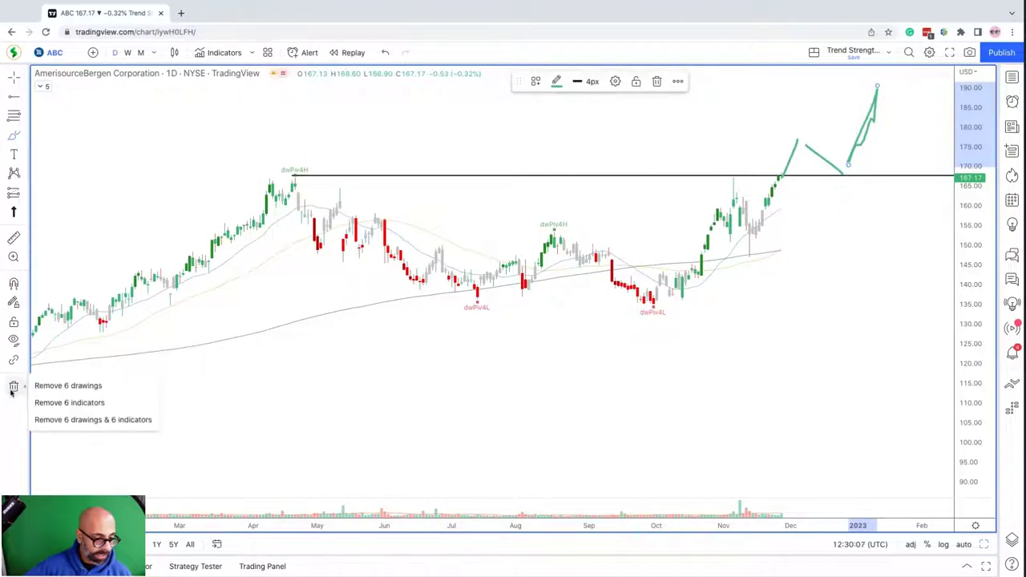
pyautogui.click(78, 388)
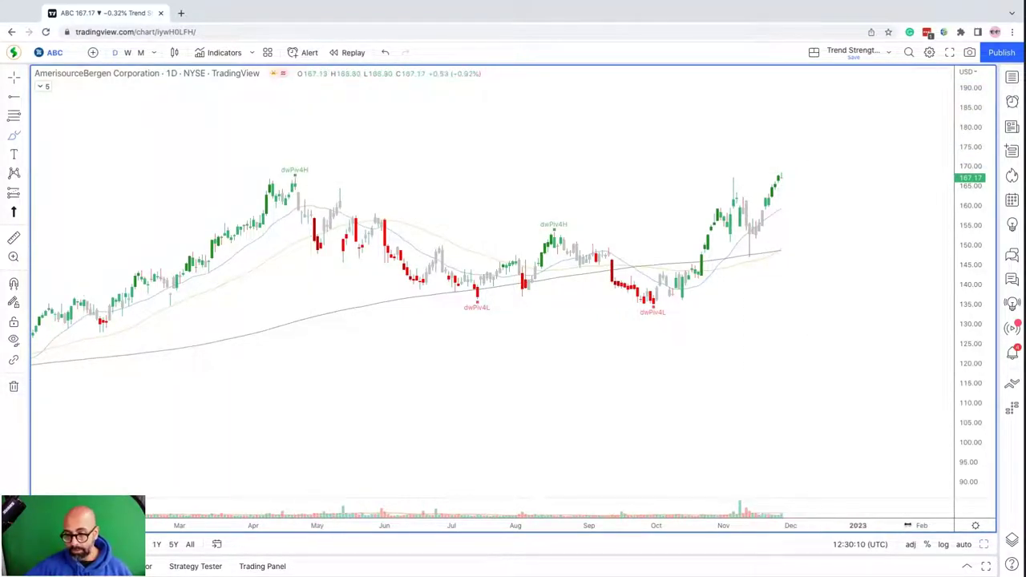
pyautogui.doubleClick(881, 526)
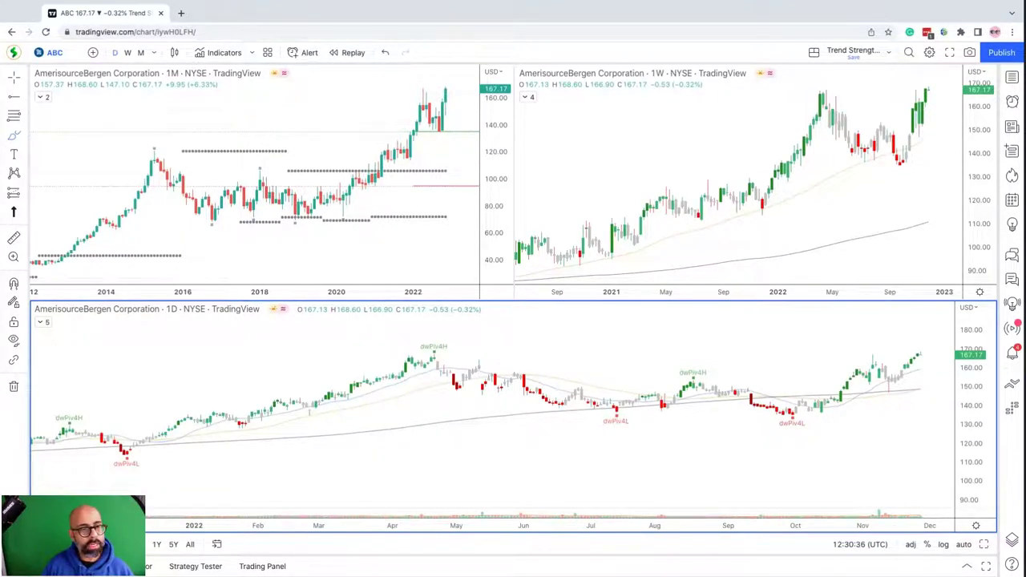
# - Load Arthur J. Gallagher (AJG), enlarge its monthly chart for review and delete the stray brush mark
pyautogui.press('space')
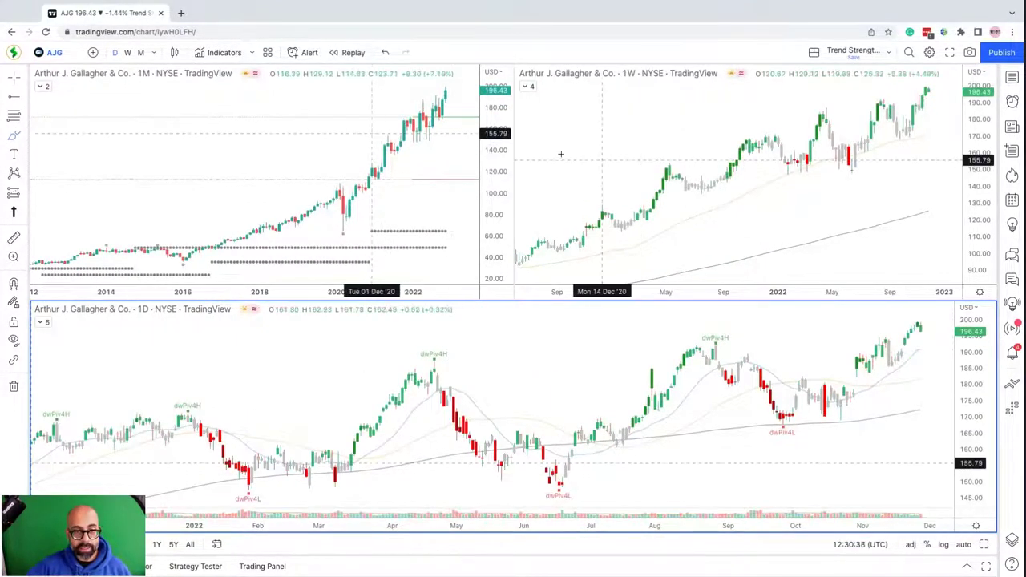
pyautogui.hotkey('alt', 'Return')
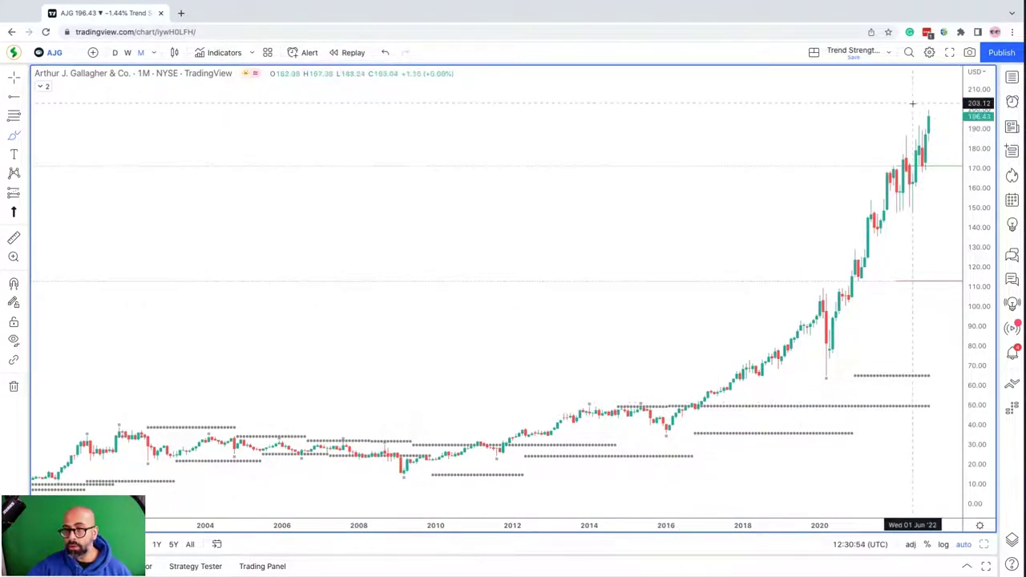
pyautogui.click(713, 406)
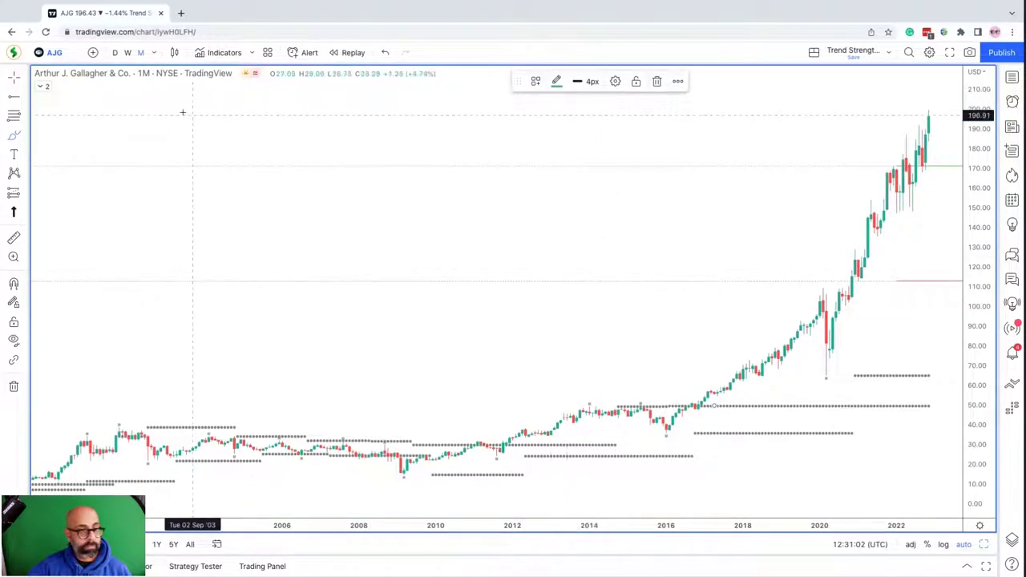
pyautogui.click(651, 85)
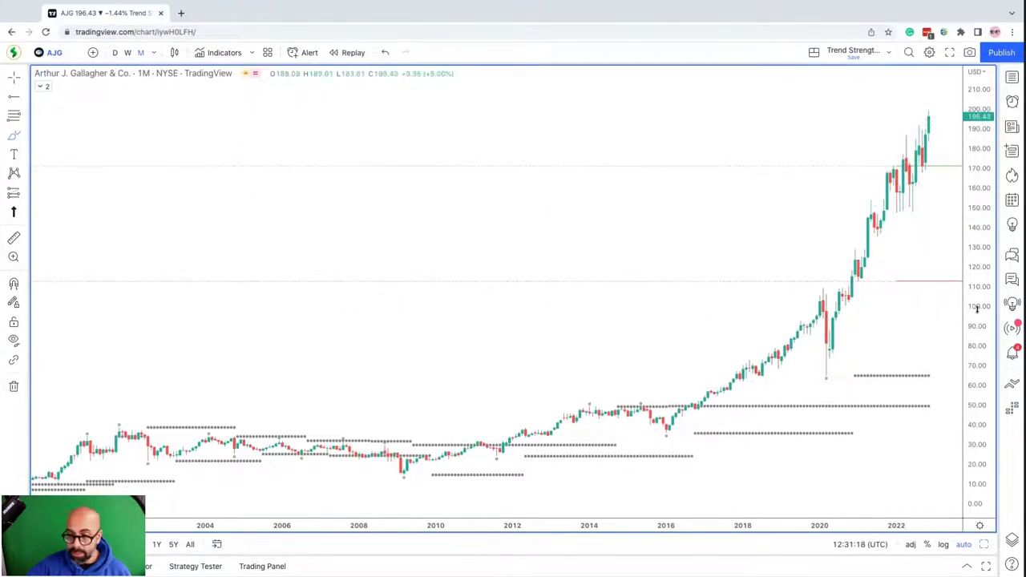
# - Enlarge AJG's daily chart instead of the monthly one and draw a horizontal ray from the late August 2022 high at about 192.23
pyautogui.hotkey('alt', 'Return')
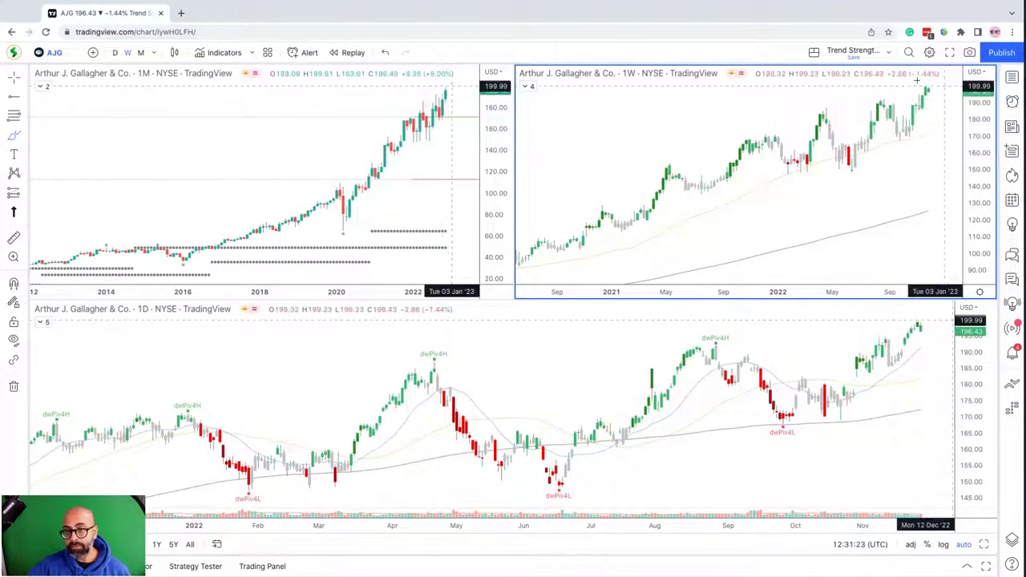
pyautogui.click(946, 405)
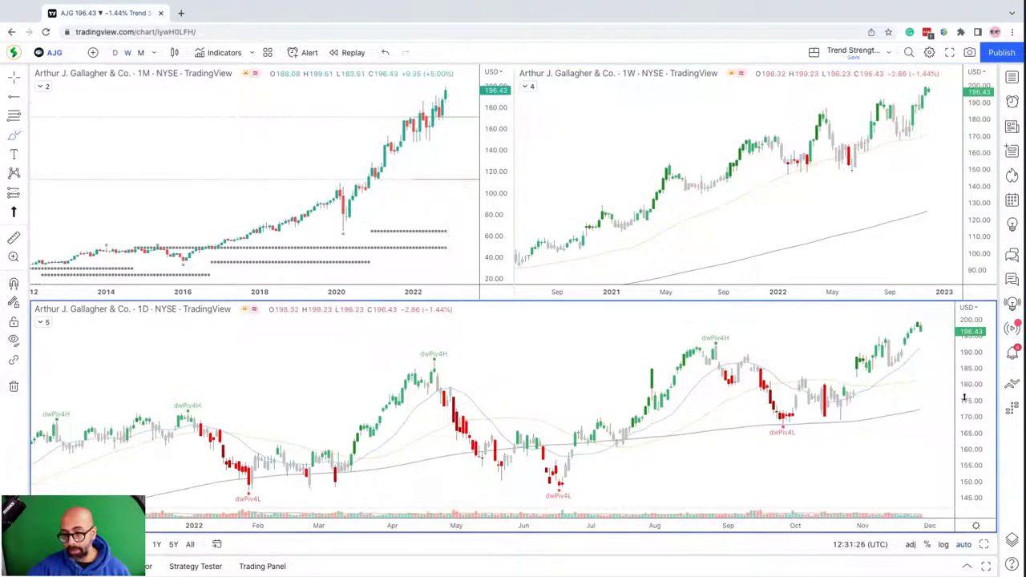
pyautogui.hotkey('alt', 'Return')
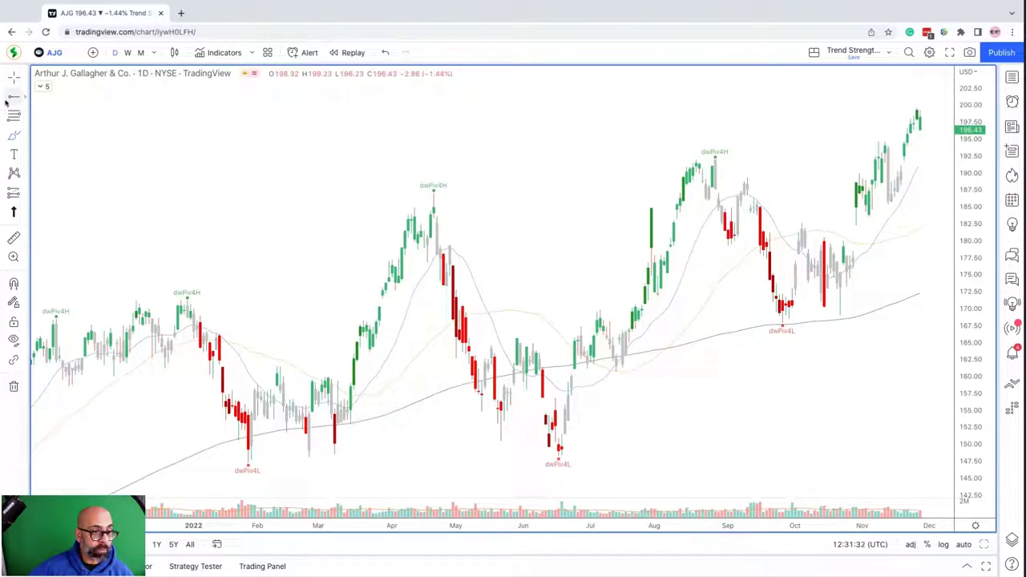
pyautogui.click(715, 158)
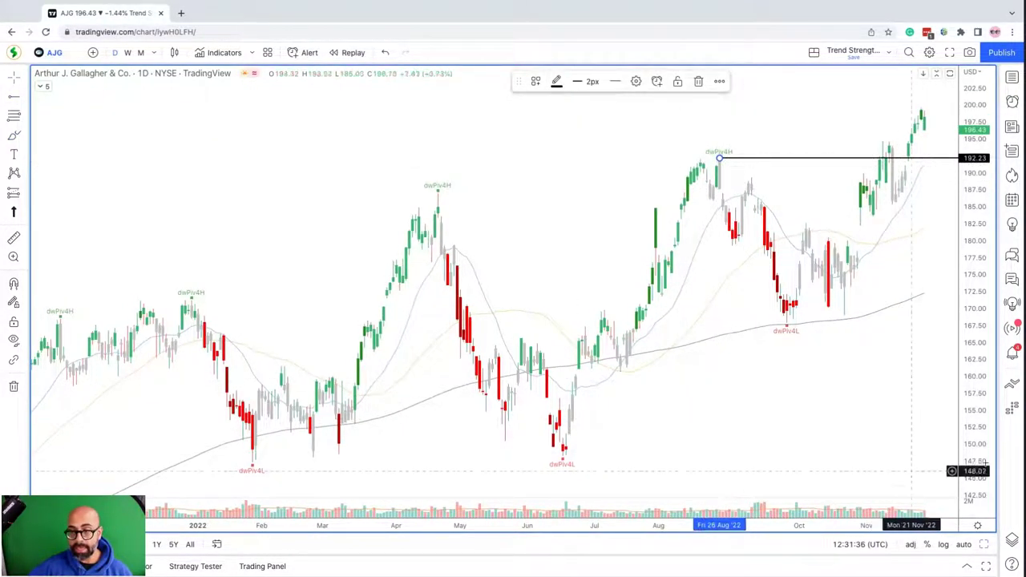
pyautogui.click(931, 464)
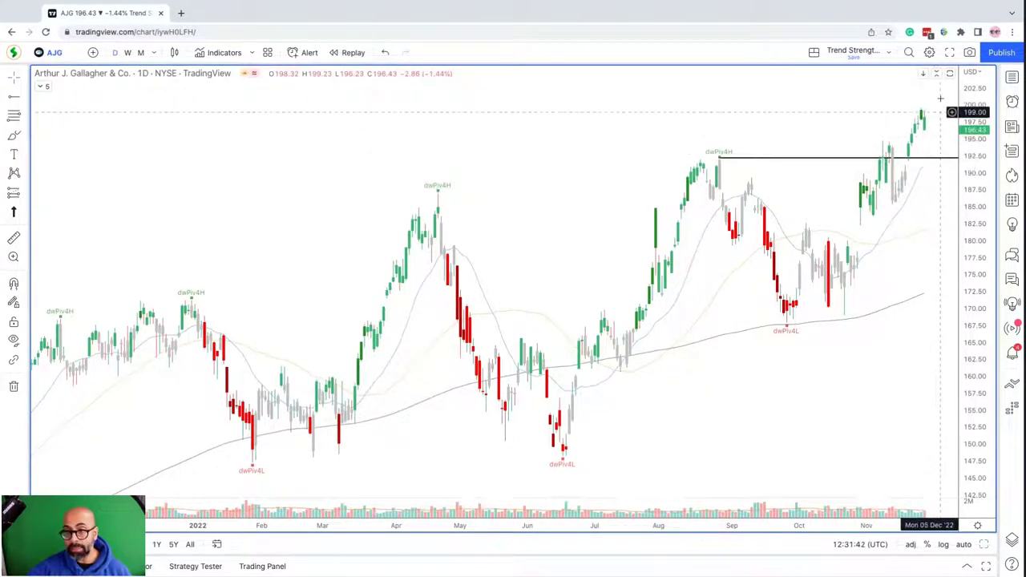
# - Brush a green rise to about 199, a pullback to the ray and a rally to about 209 on AJG's daily chart
pyautogui.hscroll(5, 914, 420)
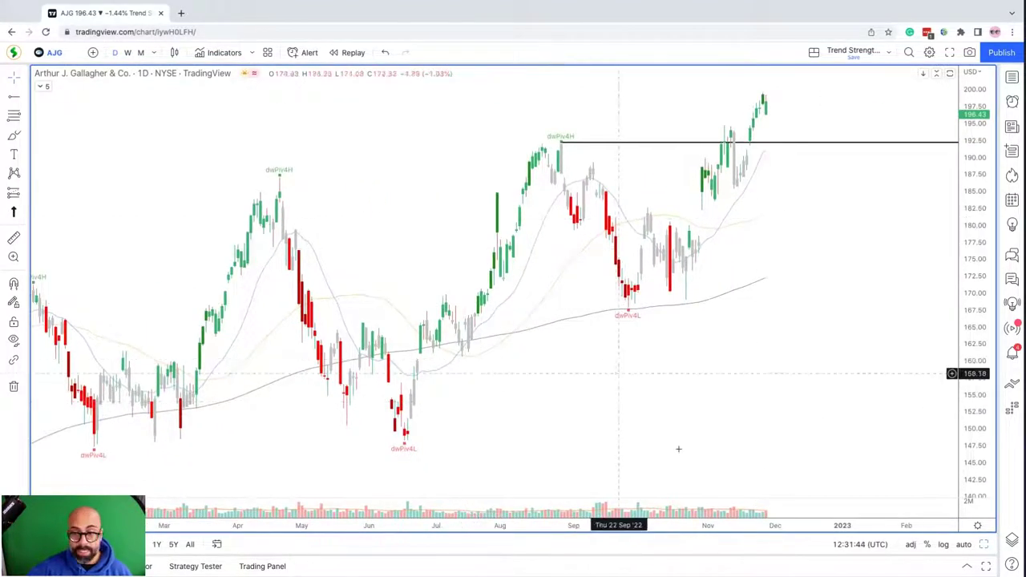
pyautogui.click(867, 542)
pyautogui.doubleClick(790, 525)
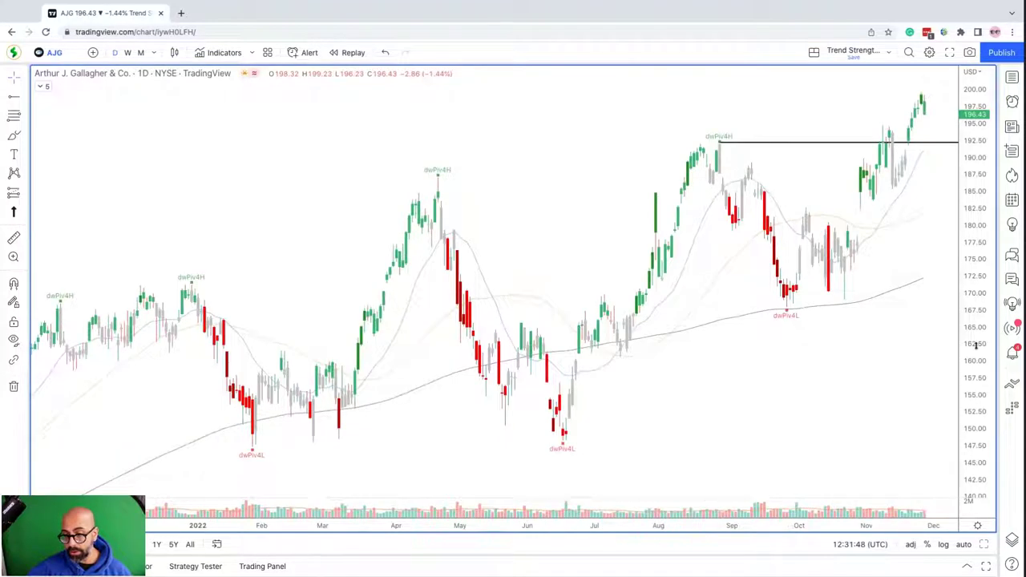
pyautogui.hscroll(3, 902, 433)
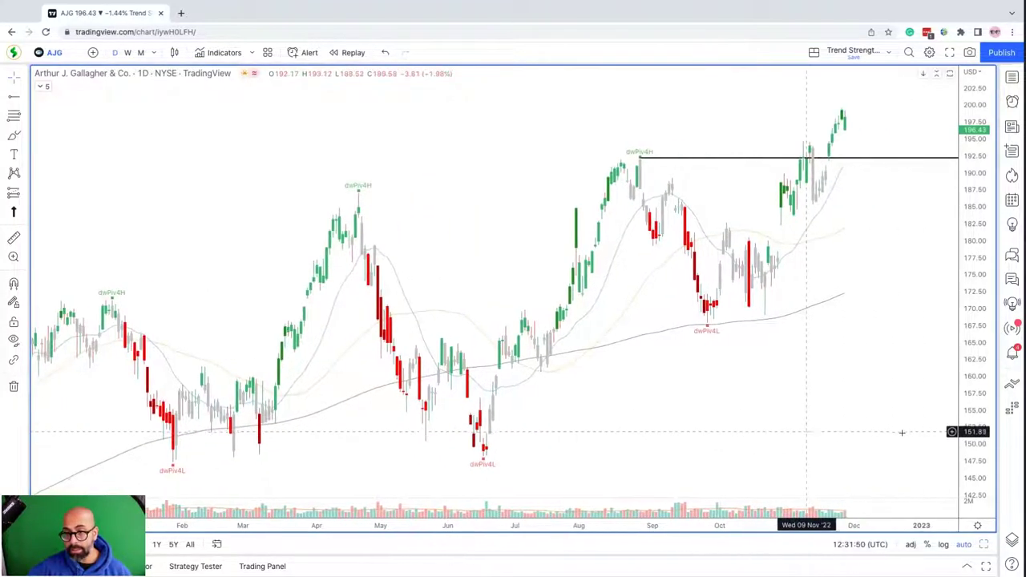
pyautogui.scroll(-3, 974, 288)
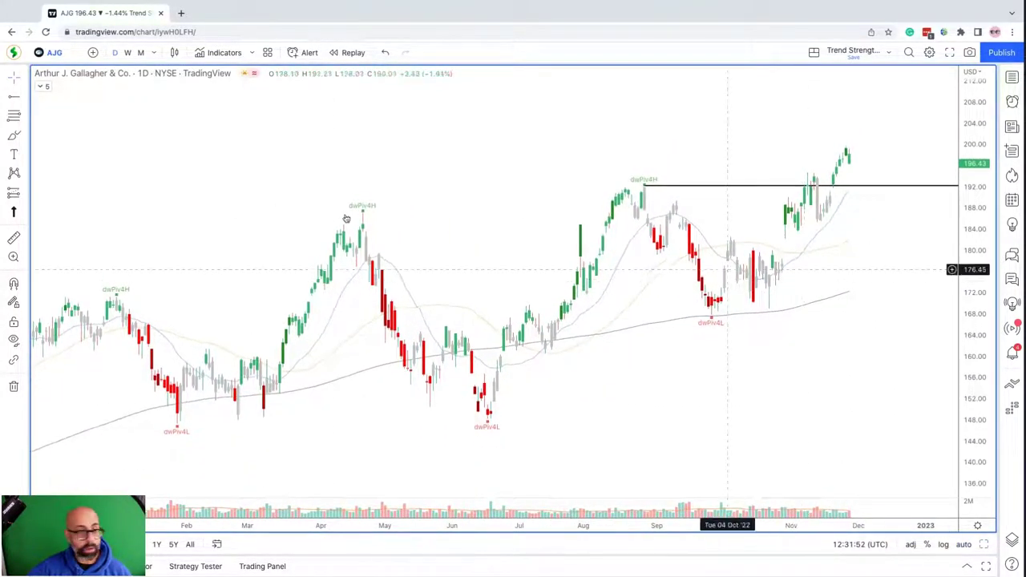
pyautogui.click(12, 137)
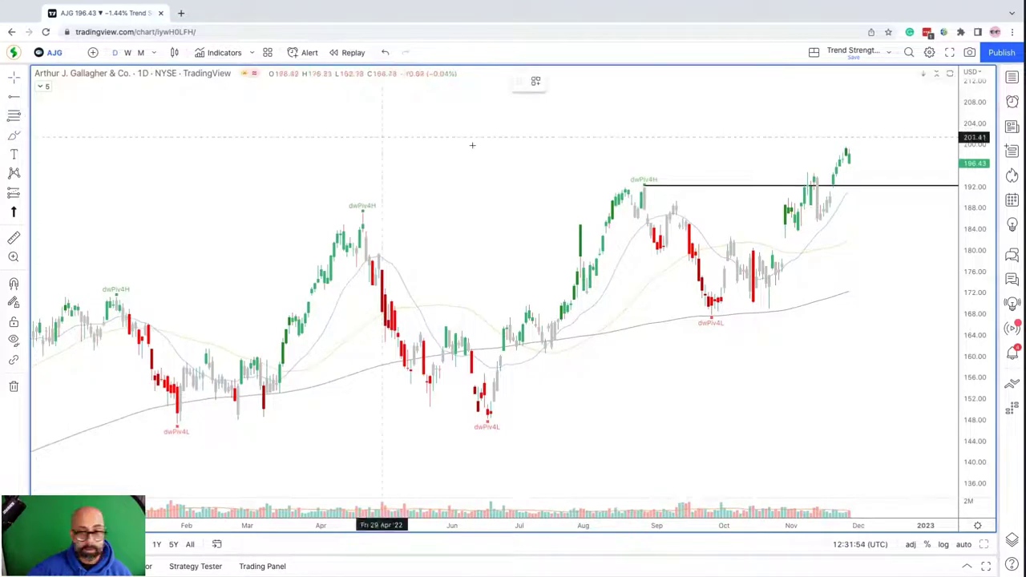
pyautogui.moveTo(833, 217)
pyautogui.mouseDown()
pyautogui.moveTo(863, 151)
pyautogui.moveTo(884, 182)
pyautogui.moveTo(914, 96)
pyautogui.mouseUp()
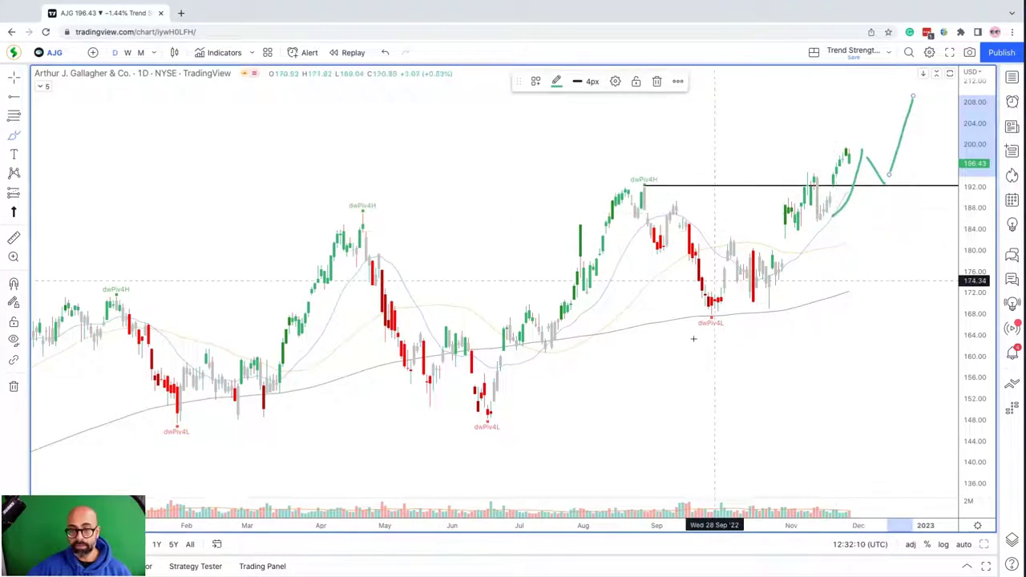
# - Brush a stepped uptrend arrow below the price, circle the July pullback, August high and latest breakout, and trace the drop into late September
pyautogui.moveTo(731, 470)
pyautogui.mouseDown()
pyautogui.moveTo(758, 395)
pyautogui.moveTo(779, 430)
pyautogui.moveTo(813, 319)
pyautogui.moveTo(836, 358)
pyautogui.moveTo(892, 232)
pyautogui.moveTo(890, 259)
pyautogui.mouseUp()
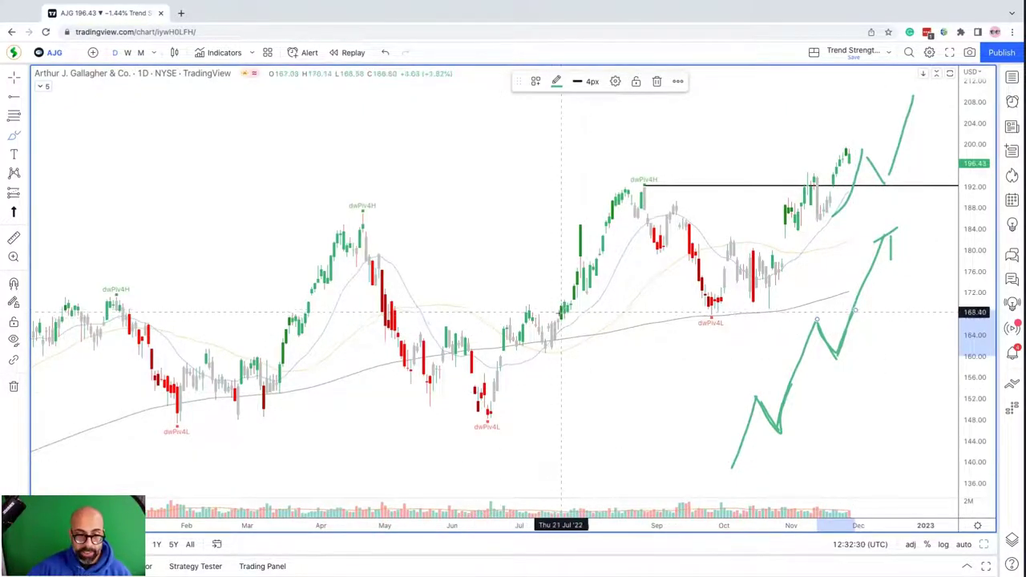
pyautogui.moveTo(561, 303)
pyautogui.mouseDown()
pyautogui.moveTo(513, 329)
pyautogui.moveTo(564, 351)
pyautogui.mouseUp()
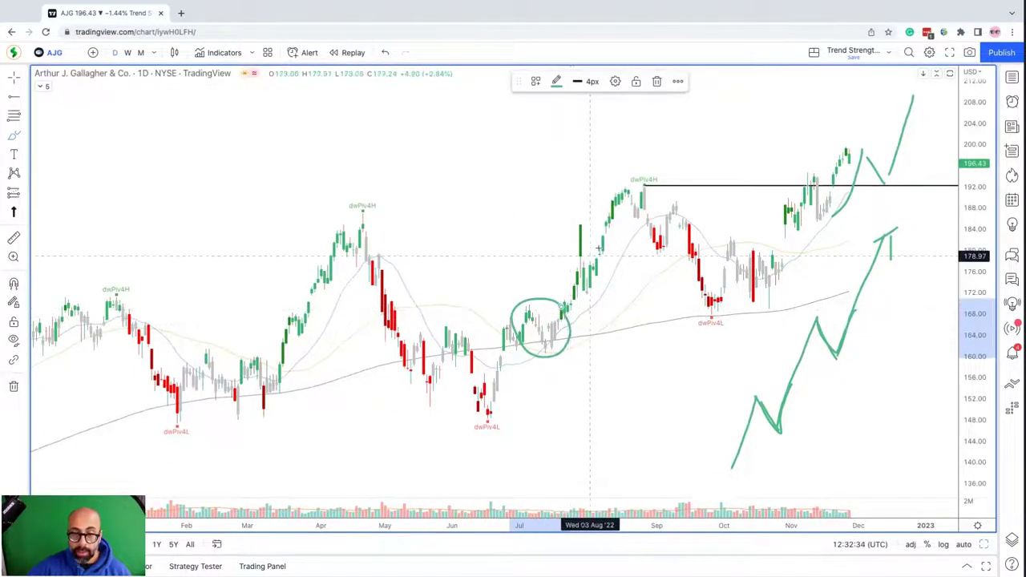
pyautogui.moveTo(644, 176)
pyautogui.mouseDown()
pyautogui.moveTo(611, 181)
pyautogui.moveTo(630, 214)
pyautogui.moveTo(670, 195)
pyautogui.moveTo(679, 256)
pyautogui.moveTo(703, 304)
pyautogui.mouseUp()
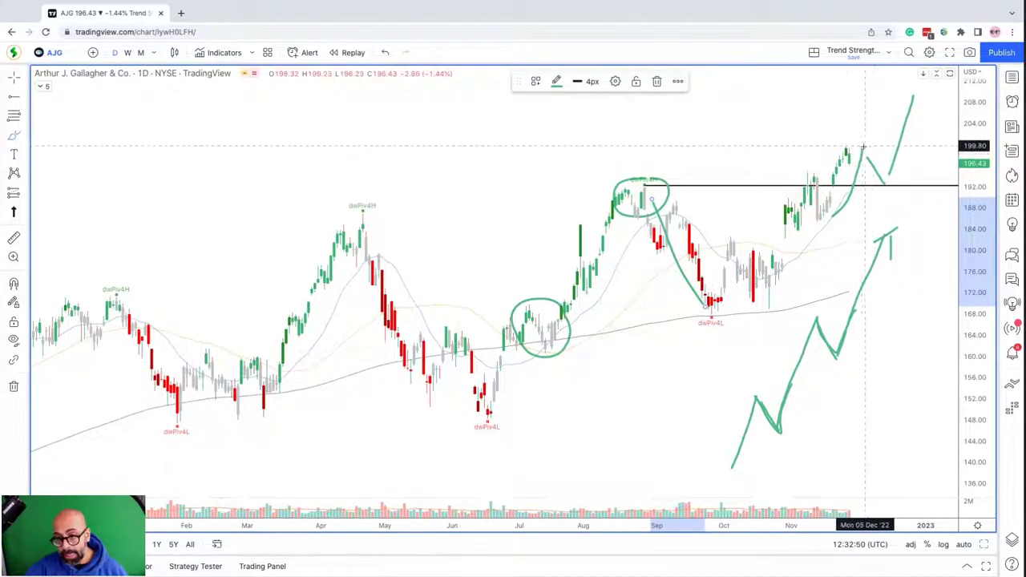
pyautogui.moveTo(862, 147)
pyautogui.mouseDown()
pyautogui.moveTo(838, 190)
pyautogui.moveTo(869, 195)
pyautogui.moveTo(886, 173)
pyautogui.moveTo(878, 150)
pyautogui.moveTo(855, 146)
pyautogui.mouseUp()
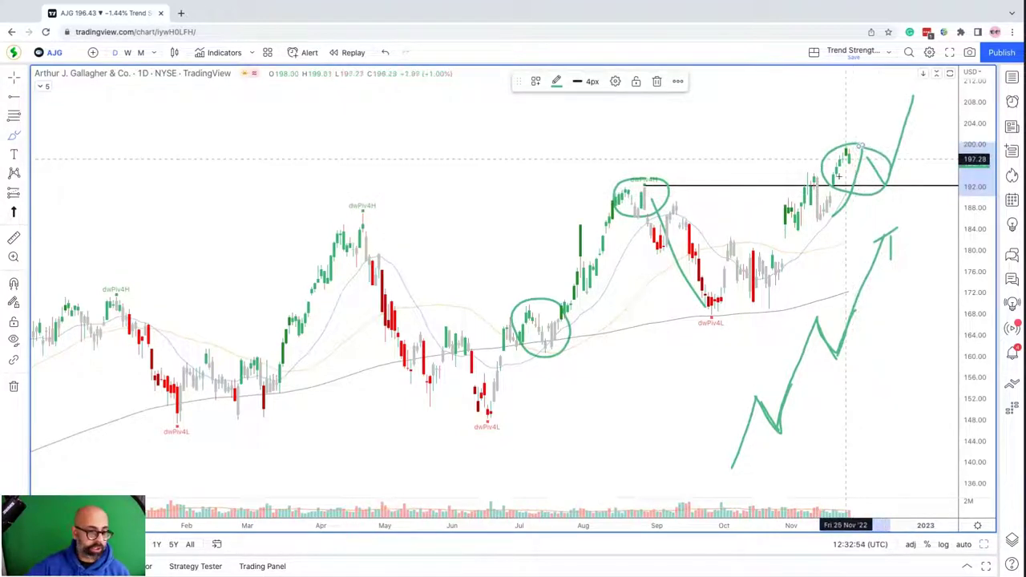
# - Remove all drawings from AJG's daily chart, realign it to the latest candles and return to the three-chart layout
pyautogui.click(13, 388)
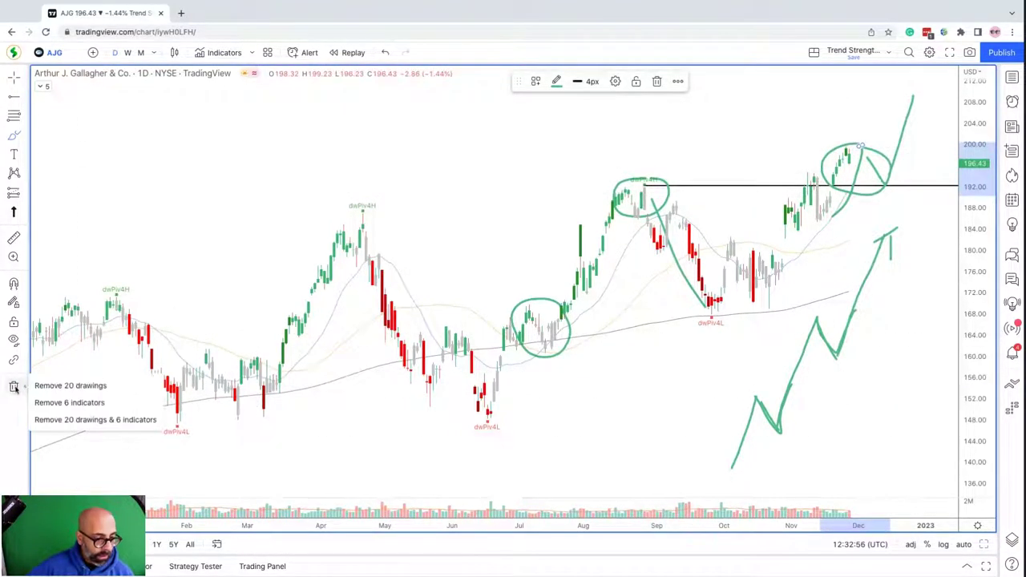
pyautogui.click(76, 386)
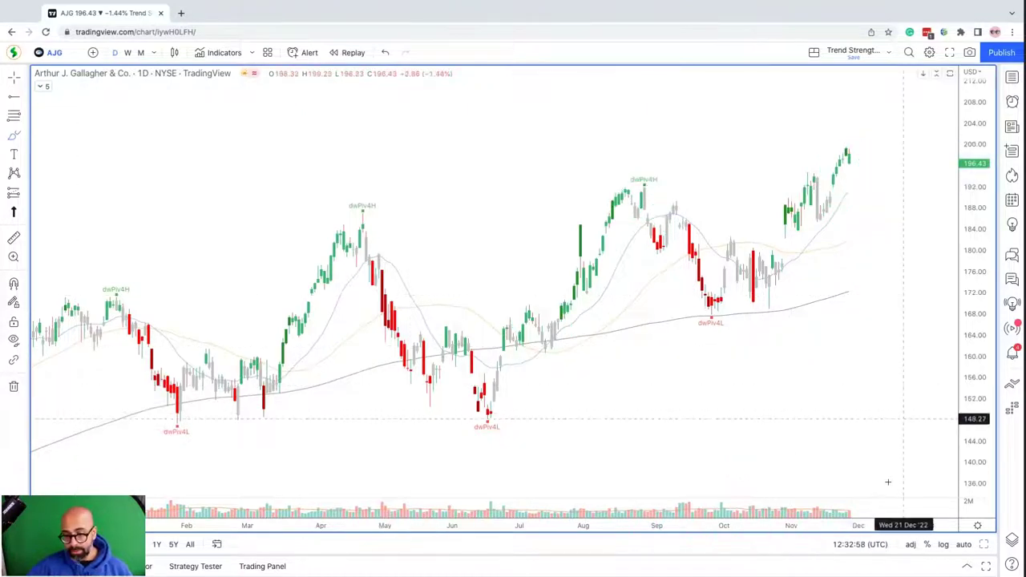
pyautogui.hscroll(-5, 918, 401)
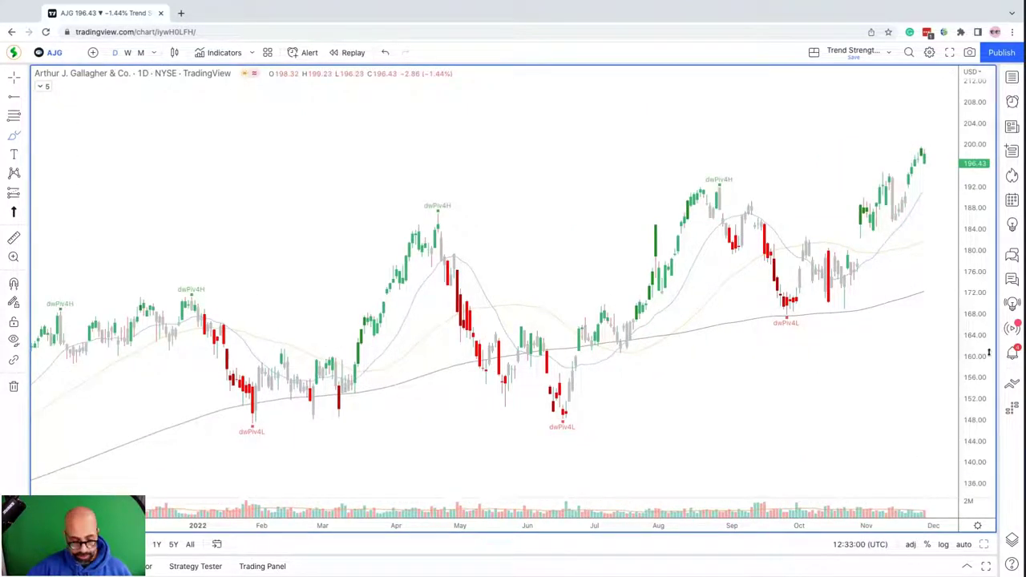
pyautogui.hotkey('alt', 'Return')
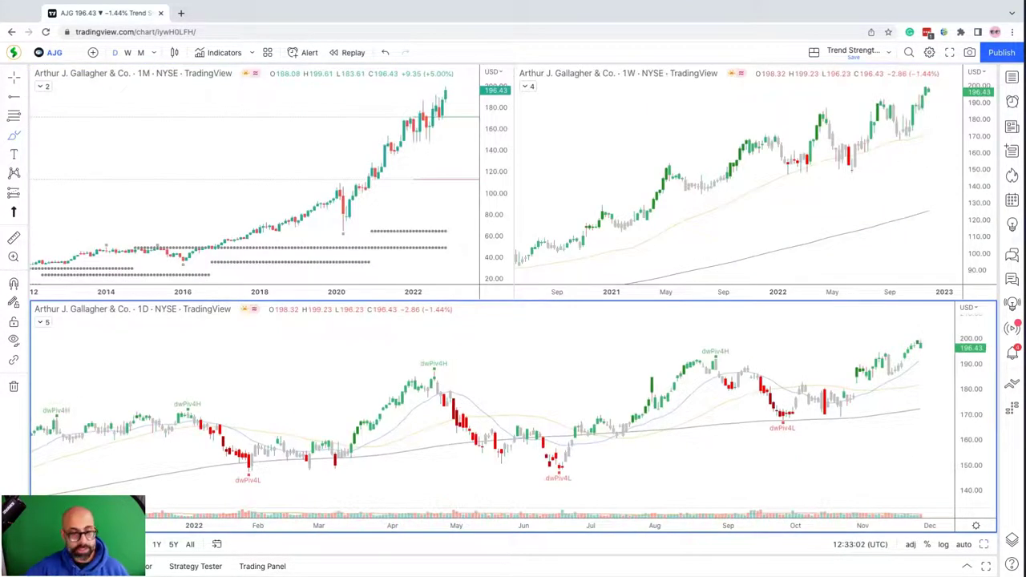
# - Switch from AJG to Cigna, enlarge Cigna's monthly chart and compare it briefly with AJG's monthly chart
pyautogui.press('space')
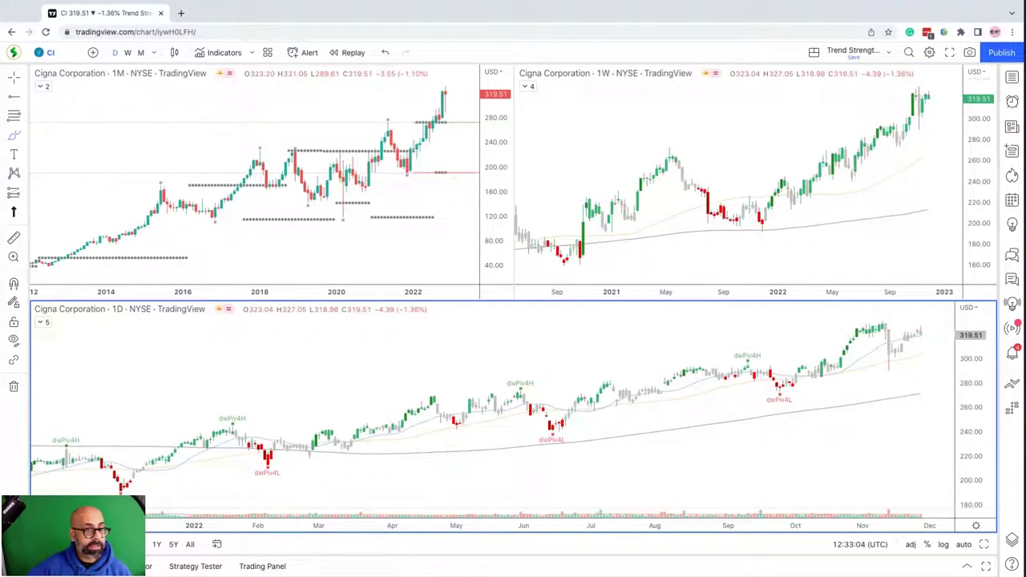
pyautogui.click(499, 207)
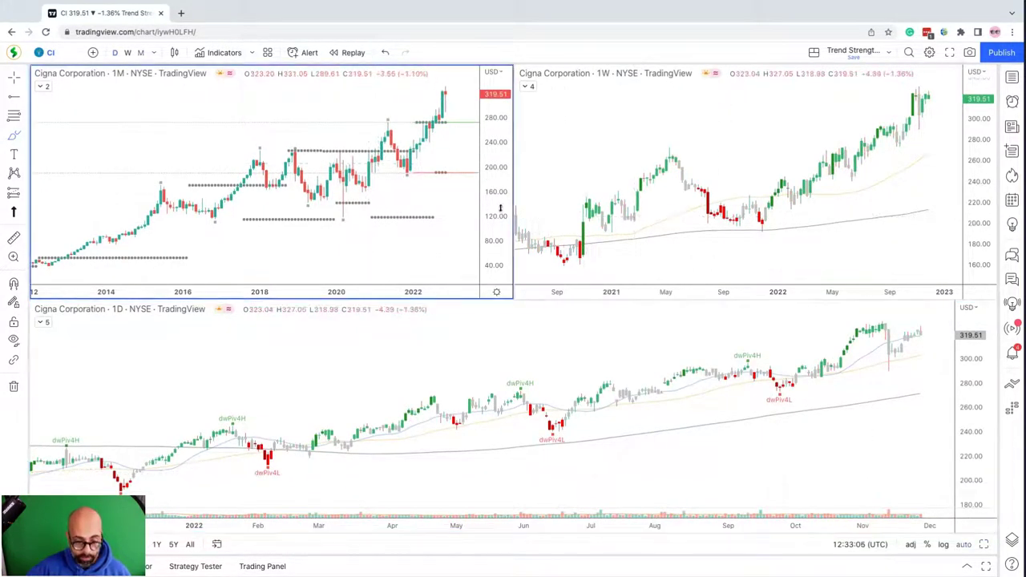
pyautogui.hotkey('alt', 'Return')
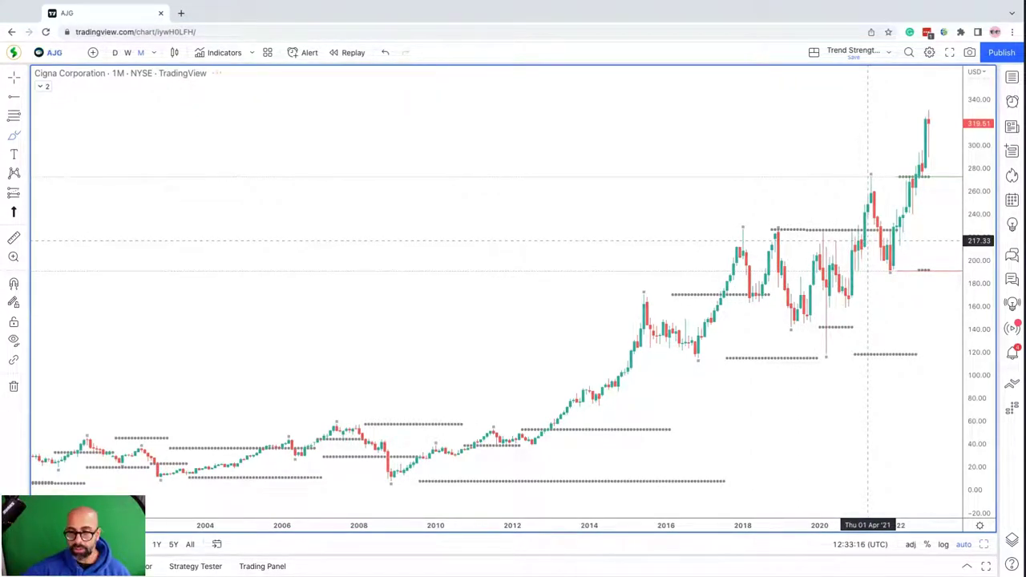
pyautogui.press('space')
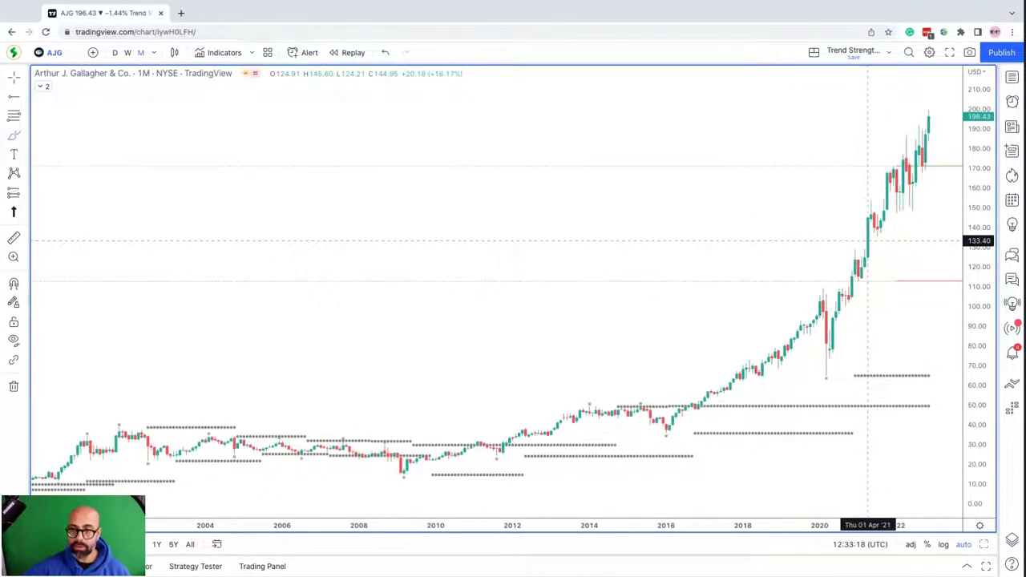
pyautogui.hotkey('shift', 'space')
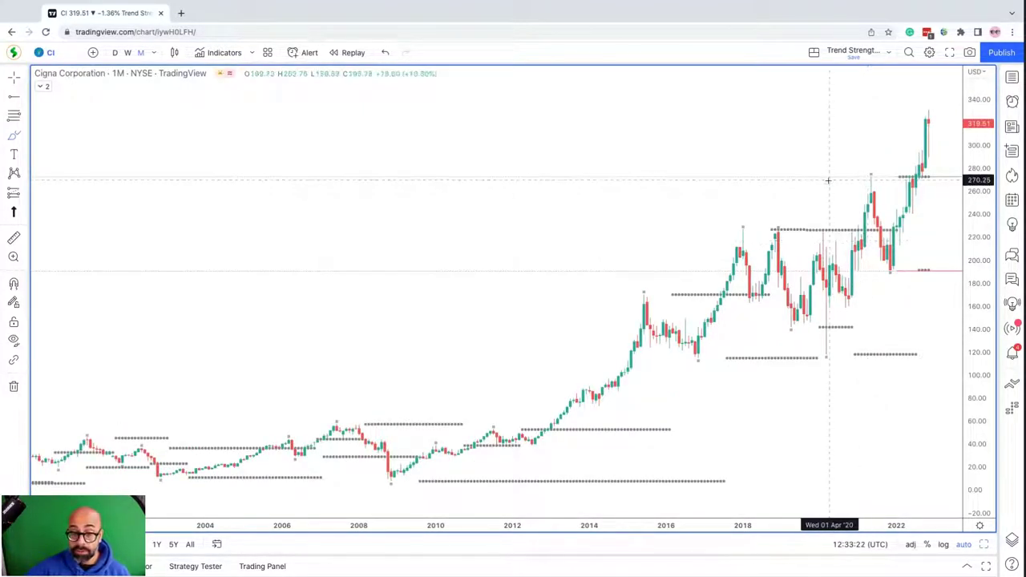
# - Brush a line across Cigna's 2015 high, remove it, measure the rise from about 53.60 in mid-2012 to about 170.03 and clear the measurement
pyautogui.moveTo(558, 304); pyautogui.dragTo(656, 300)
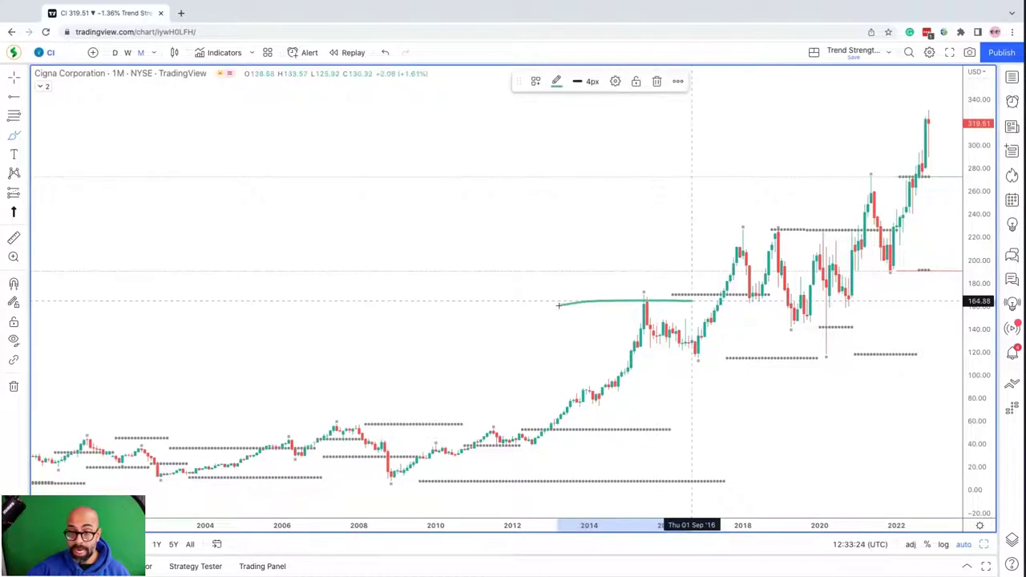
pyautogui.click(657, 81)
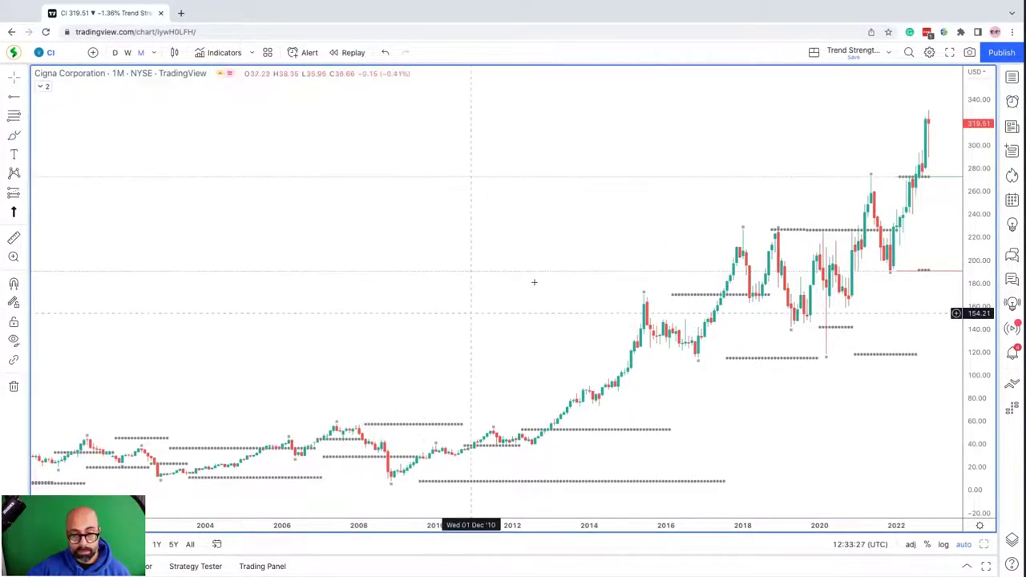
pyautogui.moveTo(641, 396); pyautogui.dragTo(856, 370)
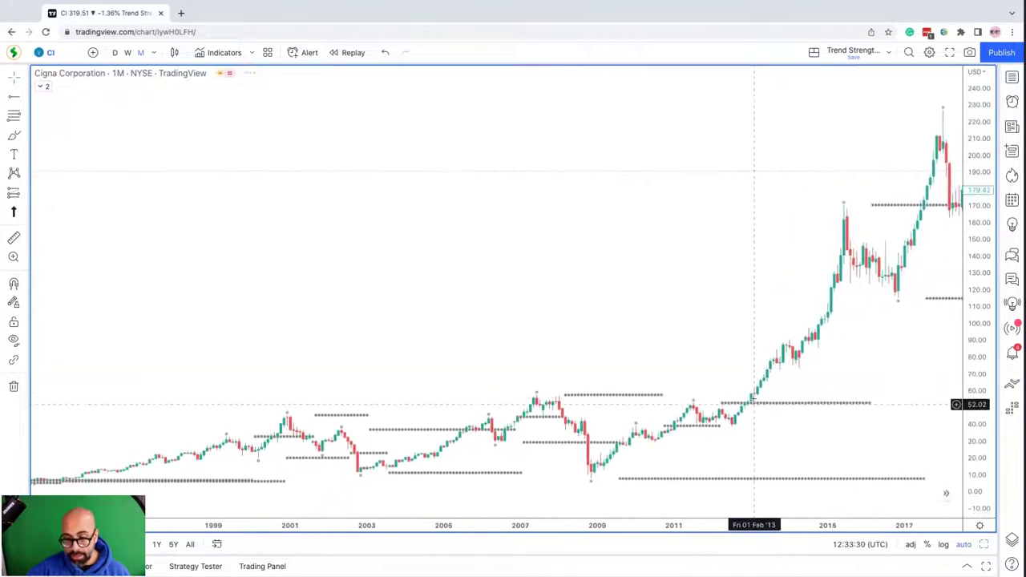
pyautogui.keyDown('shift'); pyautogui.click(722, 401); pyautogui.keyUp('shift')
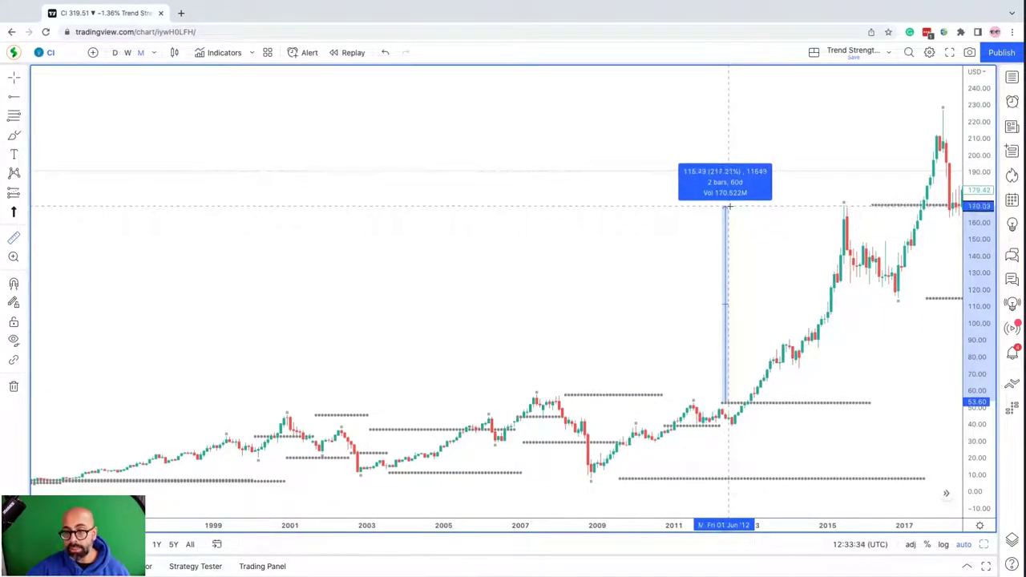
pyautogui.click(729, 206)
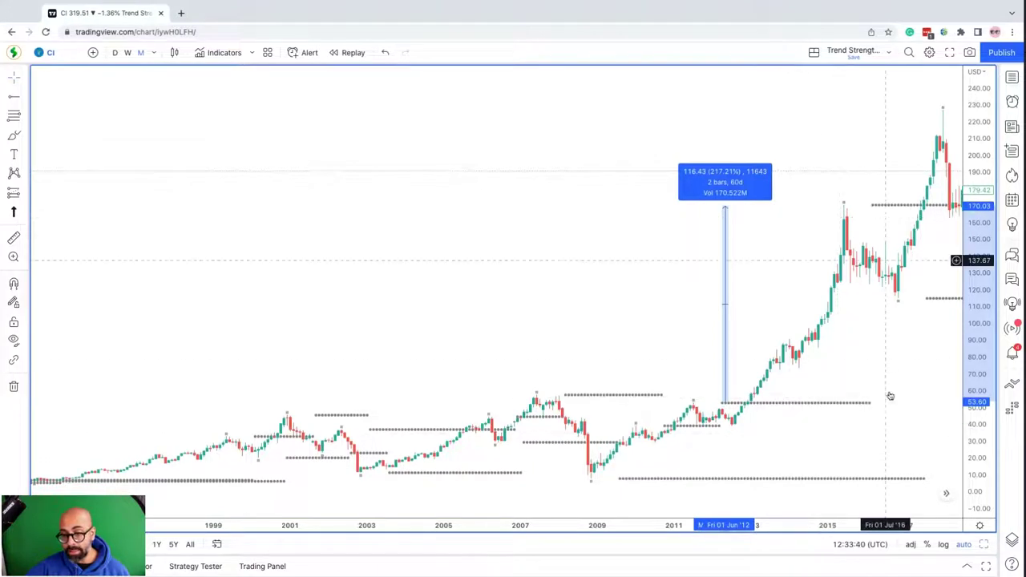
pyautogui.click(946, 494)
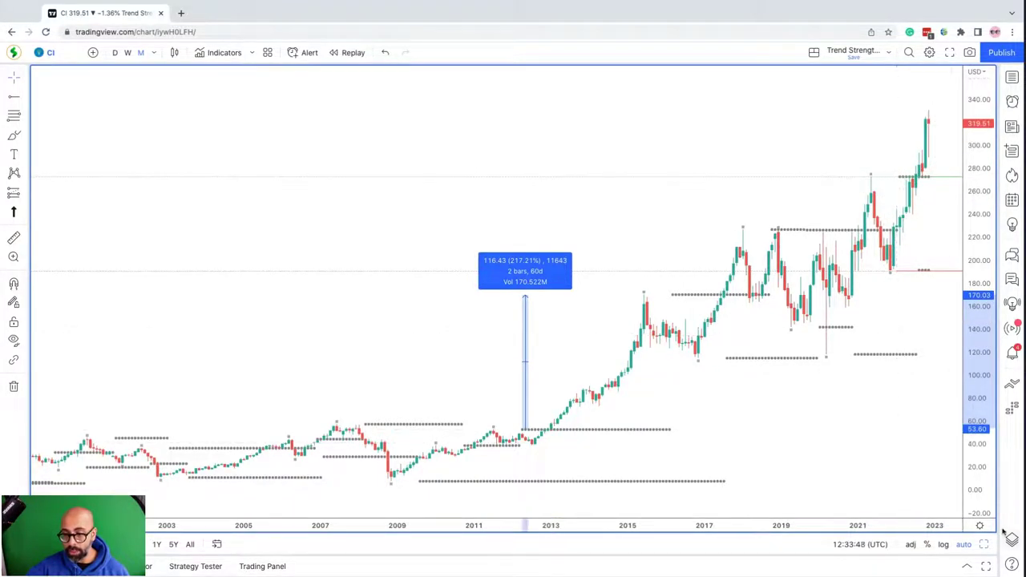
pyautogui.click(918, 493)
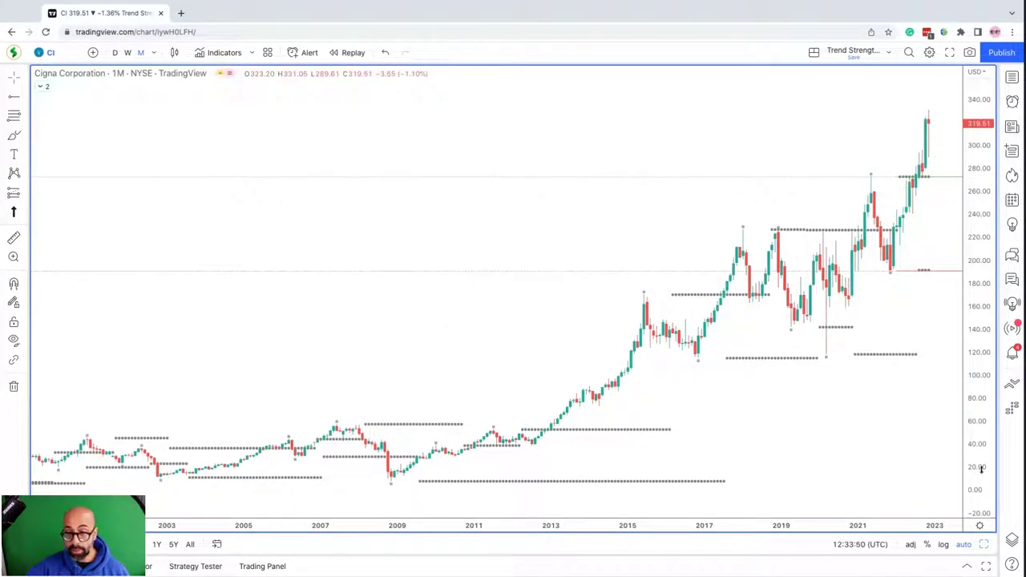
# - Restore the three-chart layout, enlarge Cigna's daily chart to examine the trend and return to the layout
pyautogui.hotkey('alt', 'Return')
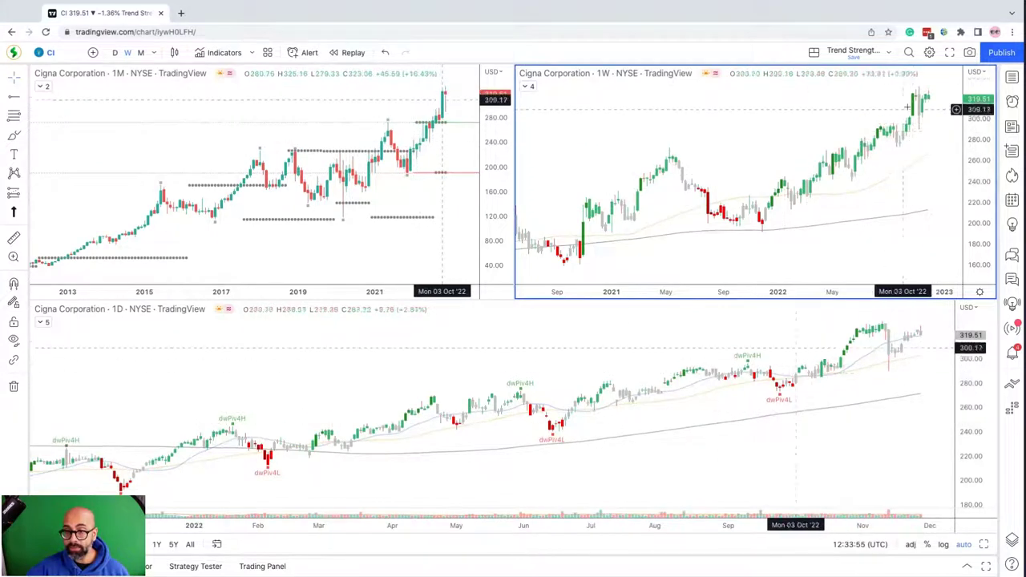
pyautogui.click(984, 436)
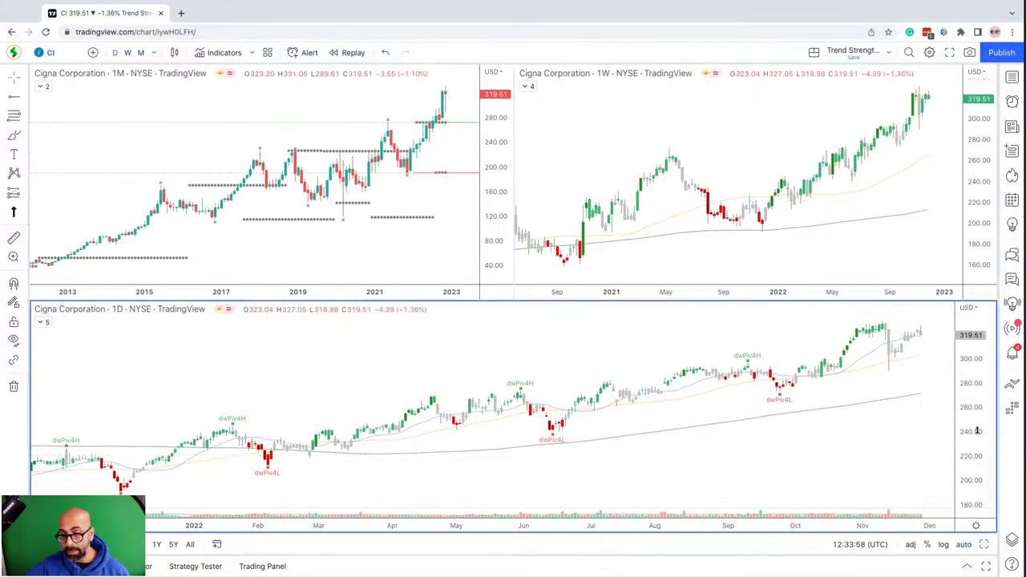
pyautogui.hotkey('alt', 'Return')
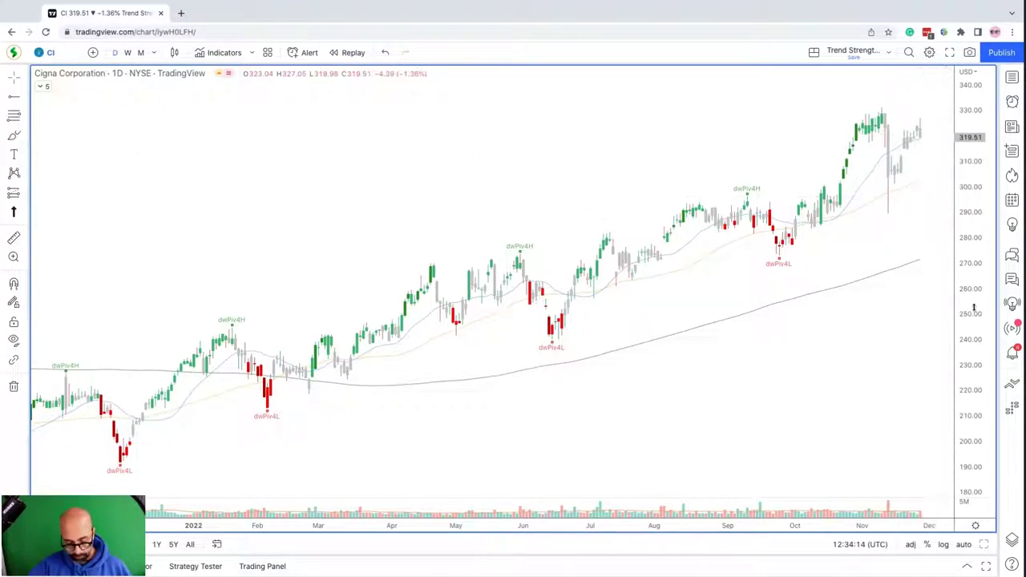
pyautogui.hotkey('alt', 'Return')
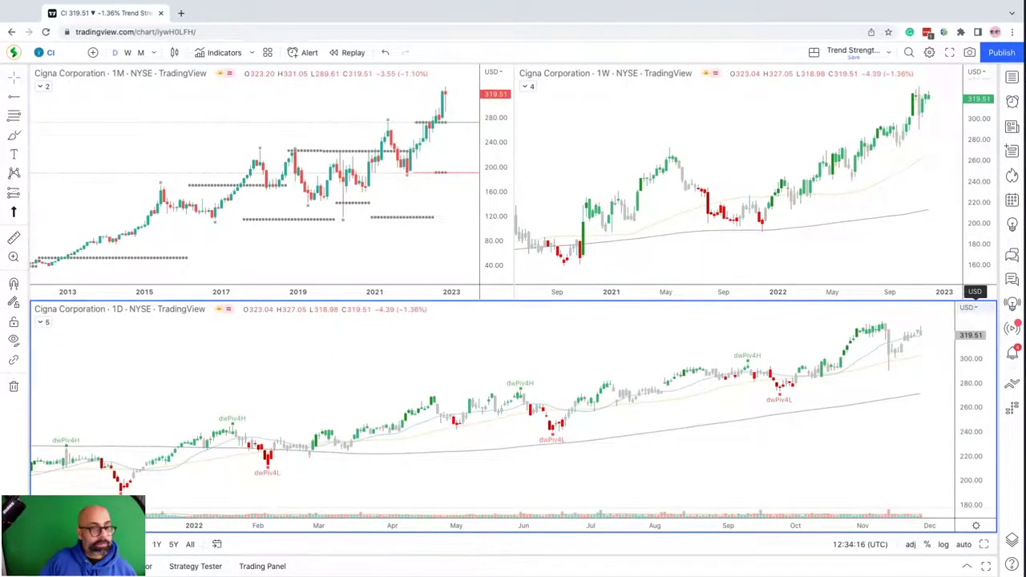
# - Switch to Genuine Parts Company, examine its enlarged monthly chart back to the 1990s, realign to the latest candles and restore the layout
pyautogui.press('Down')
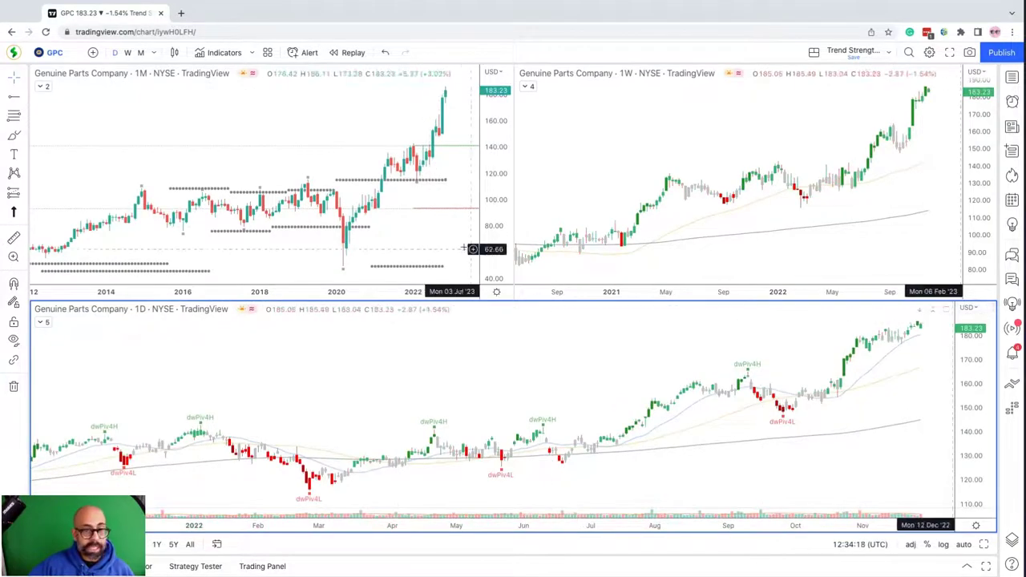
pyautogui.click(506, 210)
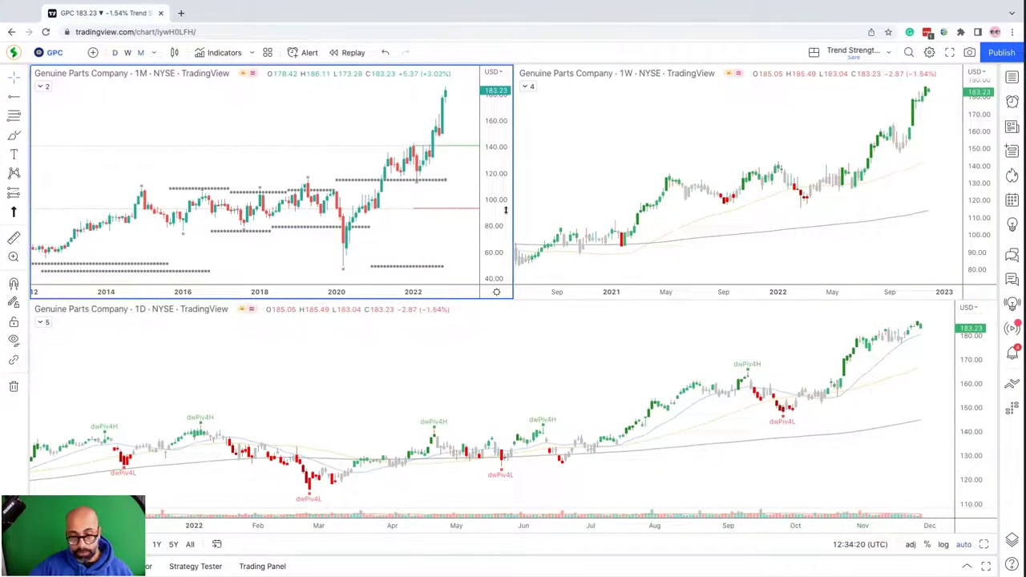
pyautogui.hotkey('alt', 'Return')
pyautogui.hscroll(-5, 468, 311)
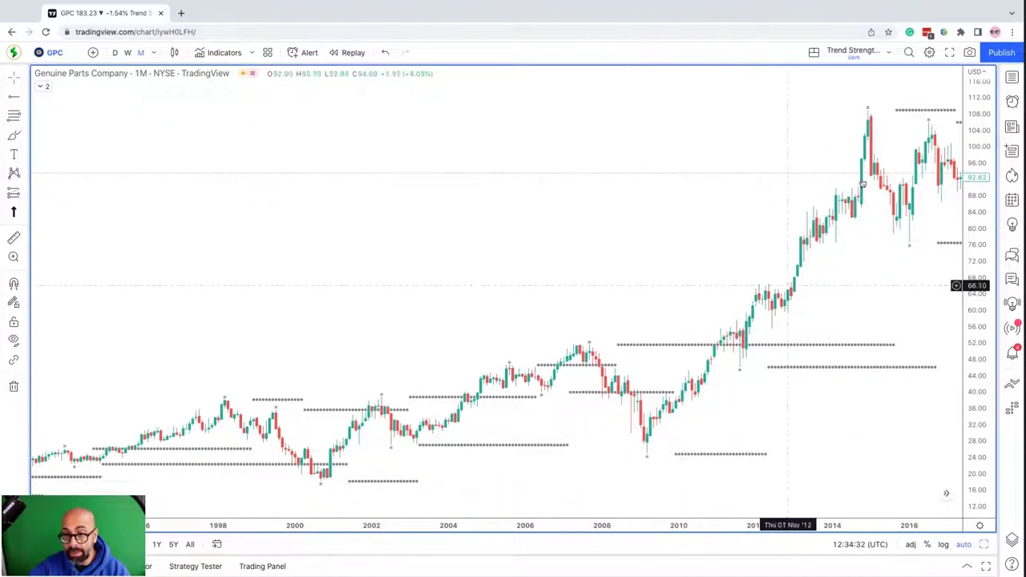
pyautogui.click(946, 493)
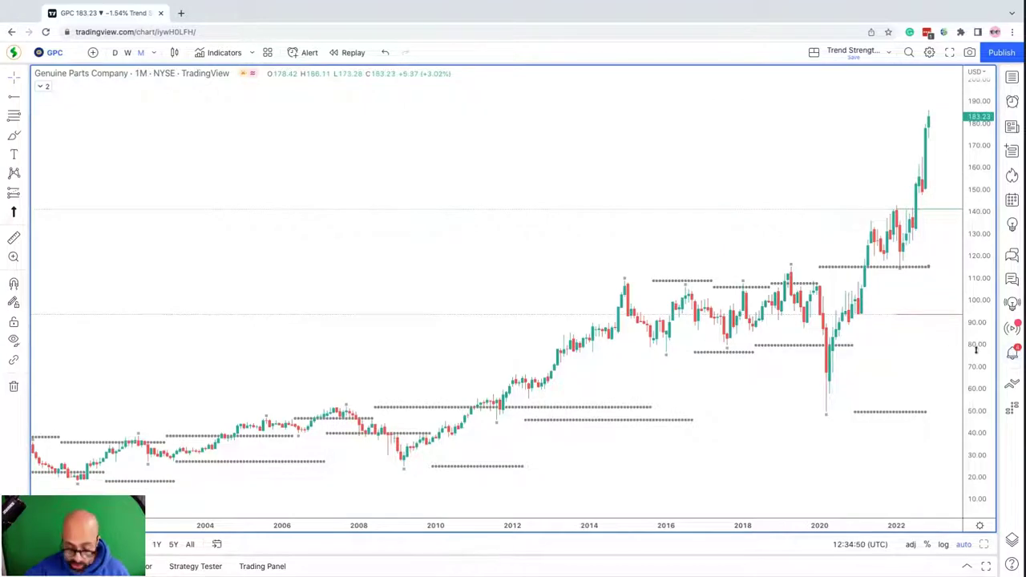
pyautogui.hotkey('alt', 'Return')
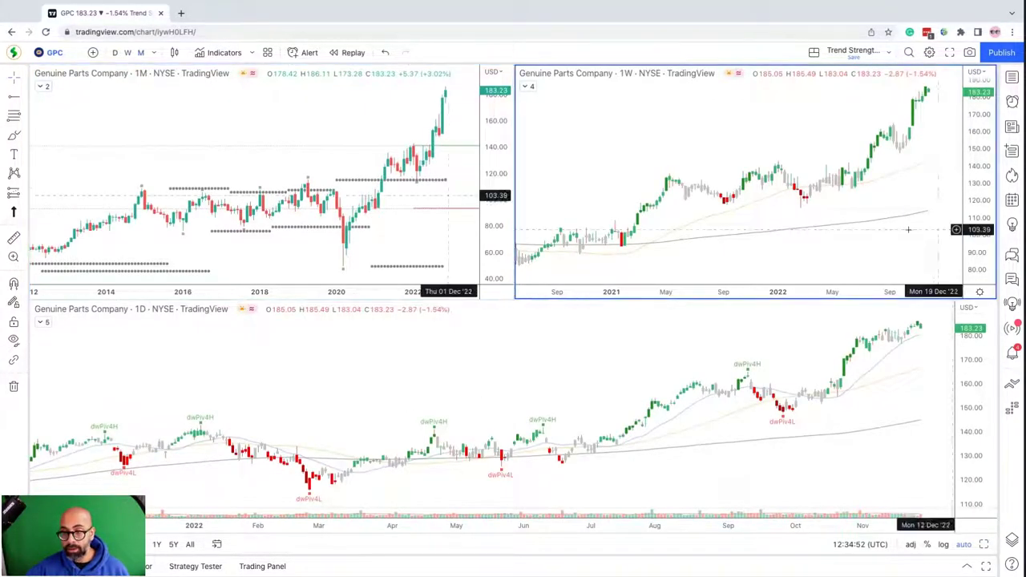
# - Enlarge Genuine Parts Company's daily chart to examine its 2022 trend and return to the three-chart layout
pyautogui.click(975, 417)
pyautogui.hotkey('alt', 'Return')
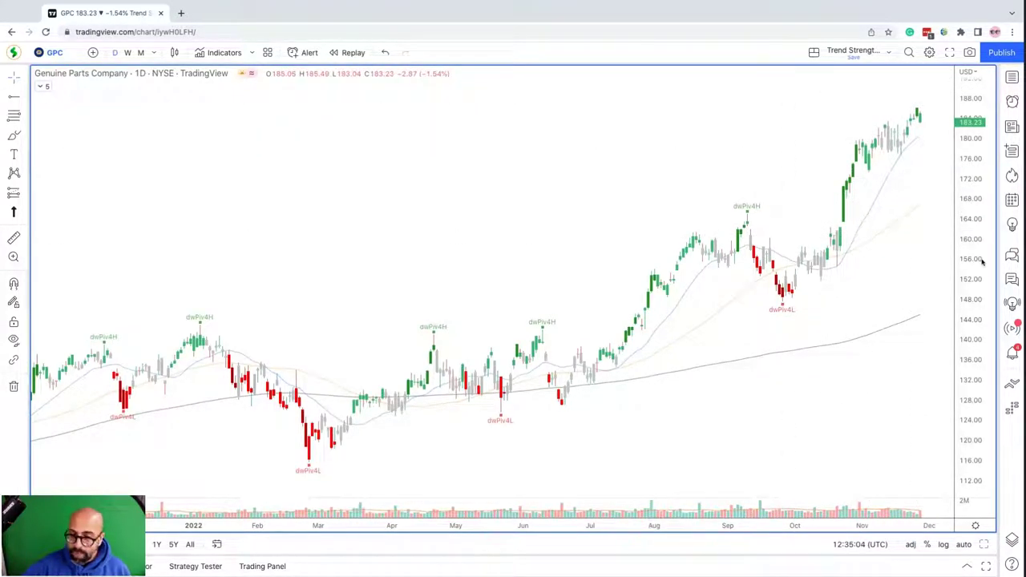
pyautogui.hotkey('alt', 'Return')
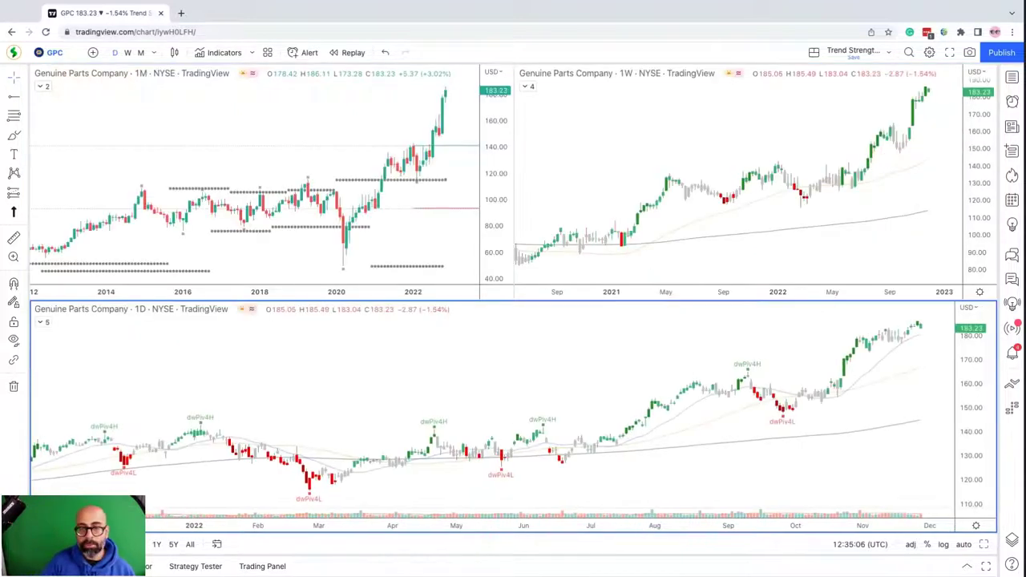
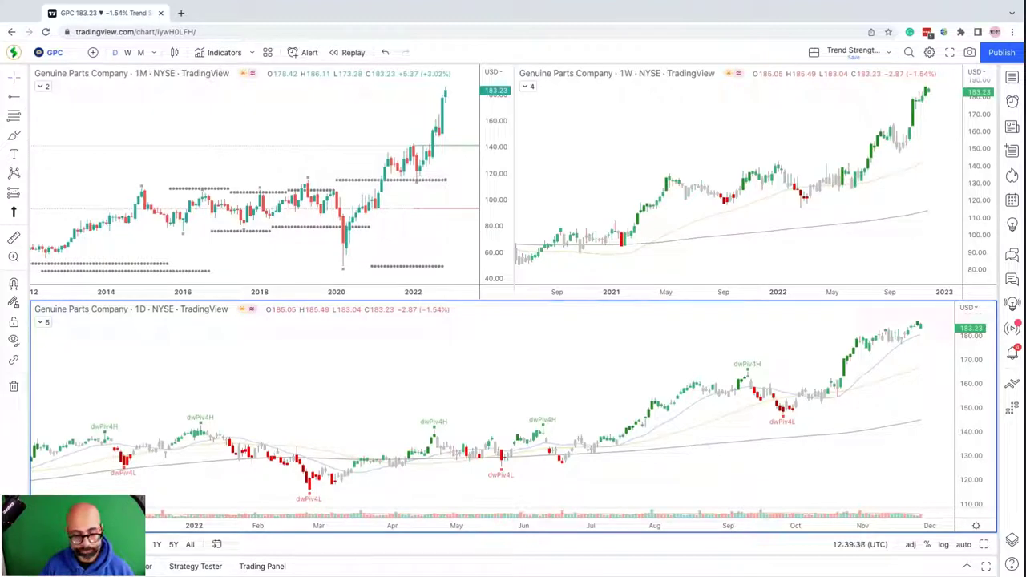
# - Switch to Merck, enlarge its monthly chart, view the full price history back to about 1971 and reset the time scale
pyautogui.press('Down')
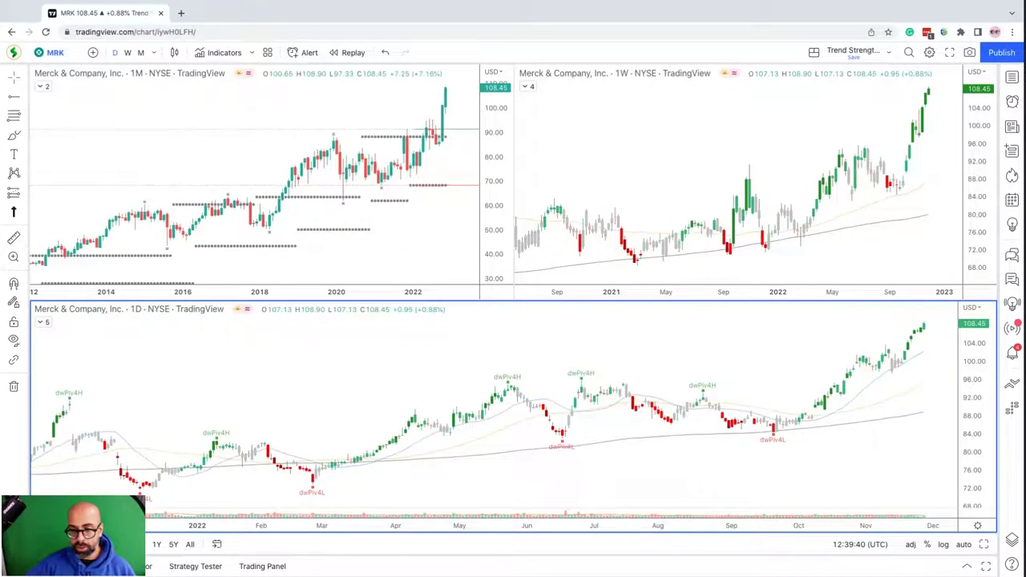
pyautogui.click(506, 191)
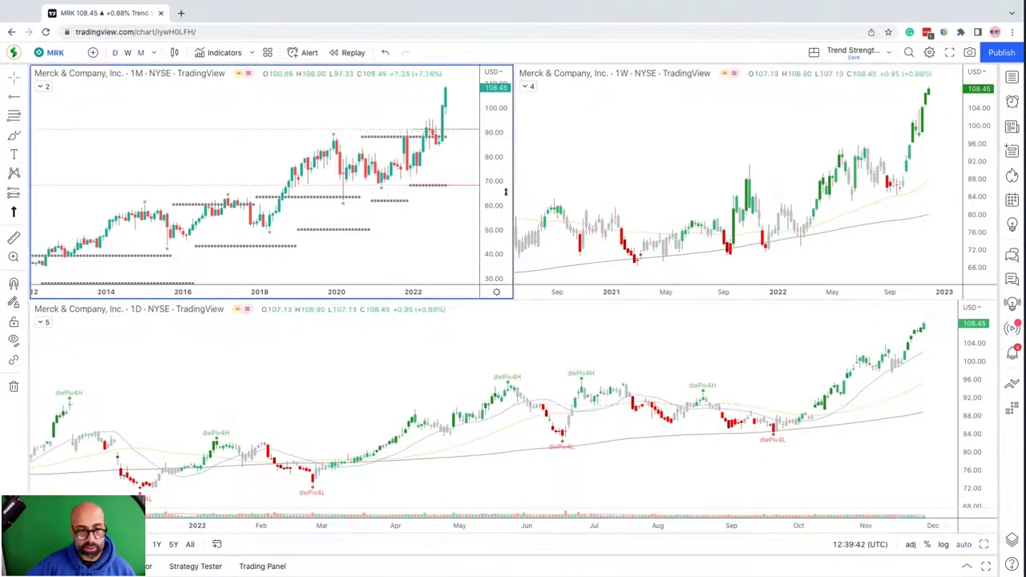
pyautogui.hotkey('alt', 'Return')
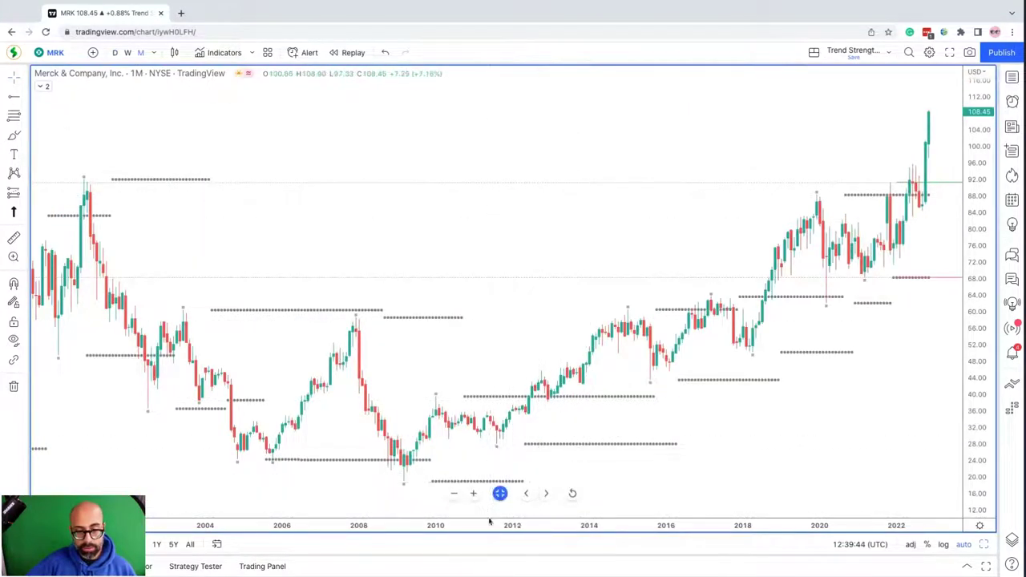
pyautogui.moveTo(489, 521); pyautogui.dragTo(464, 512)
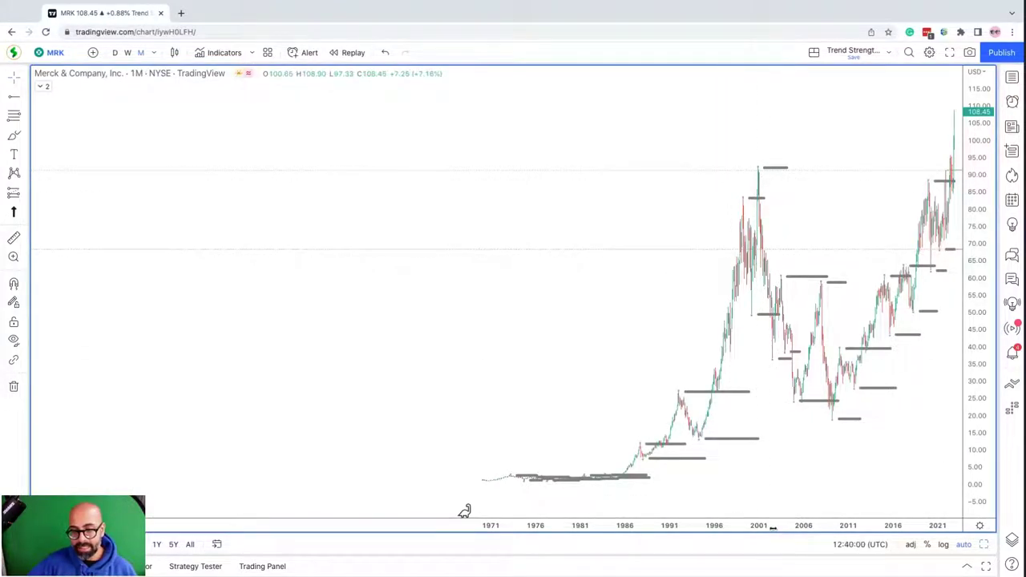
pyautogui.scroll(5, 772, 527)
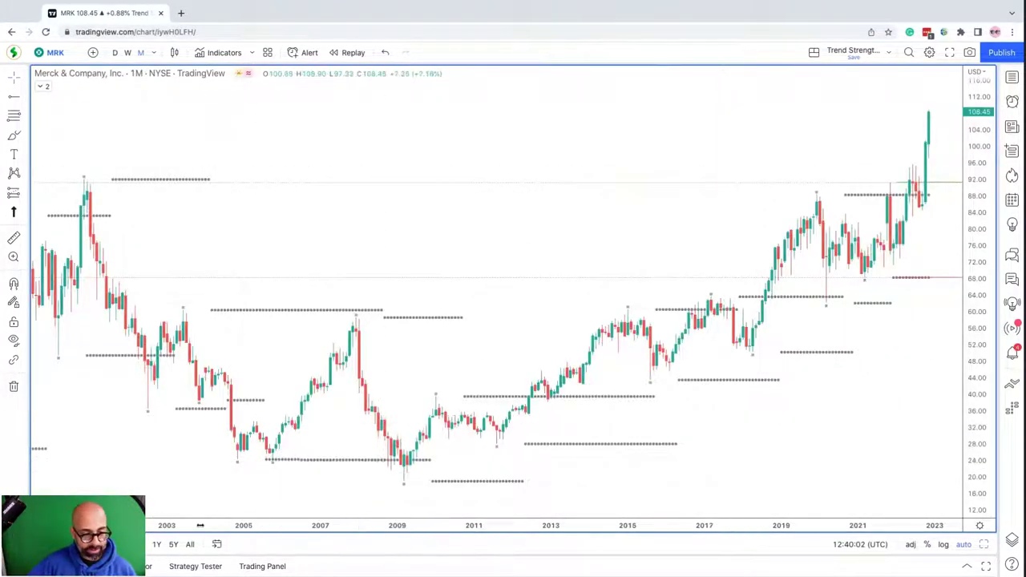
# - Examine Merck's monthly chart back to about 1991, reset the view, return to the three-chart layout and activate the weekly chart
pyautogui.scroll(-3, 200, 525)
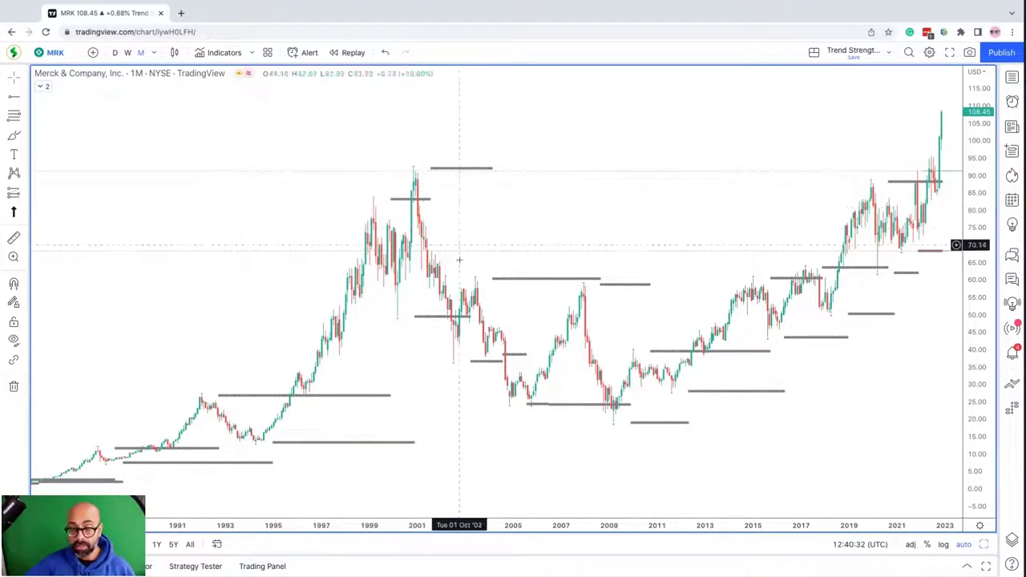
pyautogui.scroll(3, 783, 526)
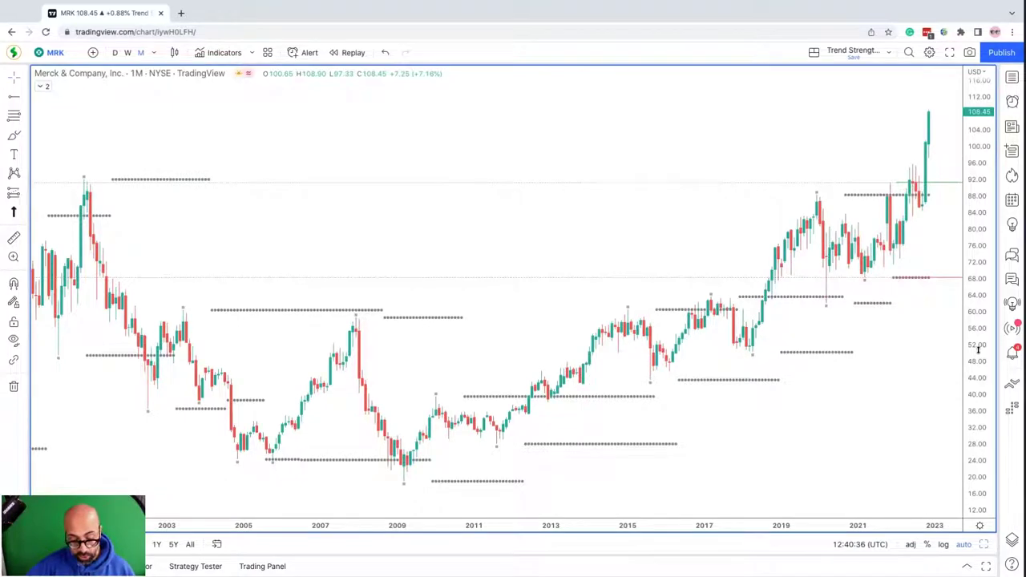
pyautogui.hotkey('alt', 'Return')
pyautogui.click(987, 168)
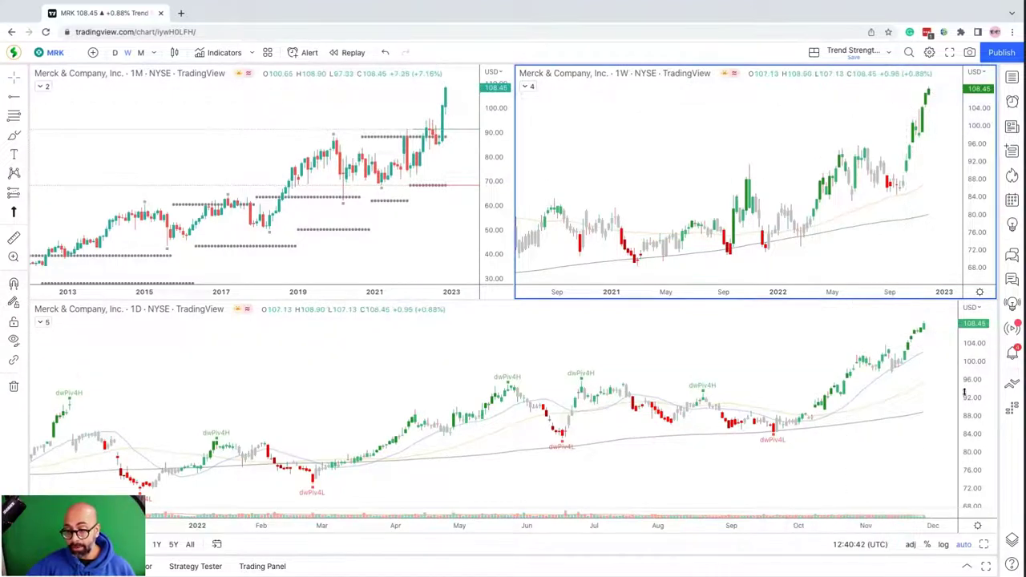
# - Enlarge Merck's daily chart and compress its time scale to show price history back to 2018
pyautogui.click(929, 373)
pyautogui.hotkey('alt', 'Return')
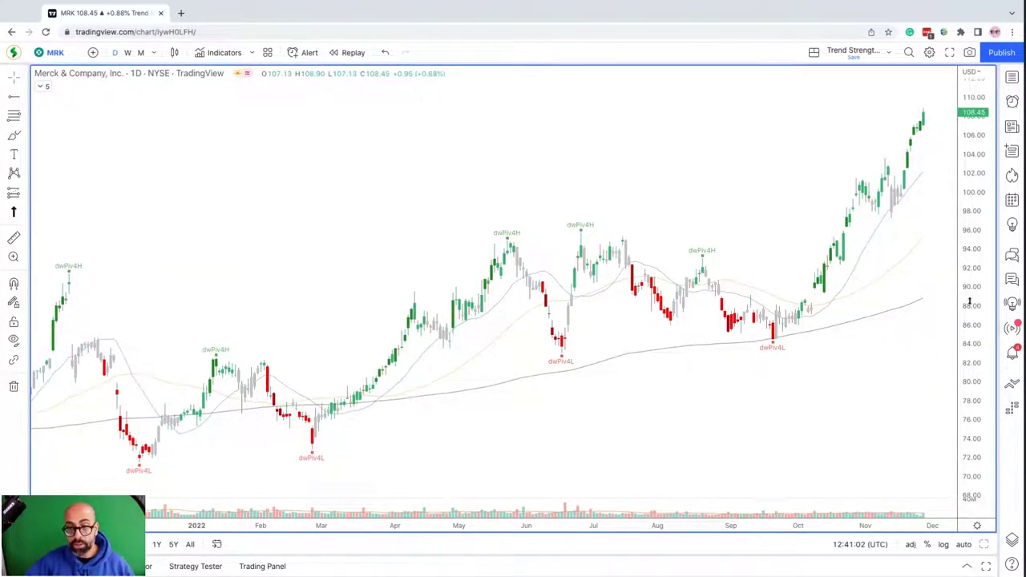
pyautogui.moveTo(590, 525); pyautogui.dragTo(762, 525)
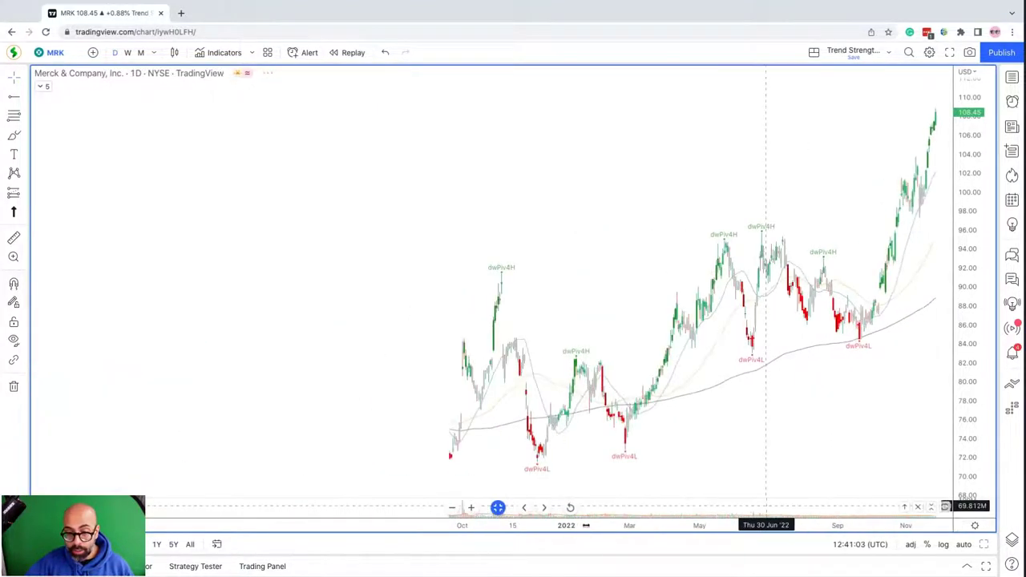
pyautogui.moveTo(514, 531); pyautogui.dragTo(763, 526)
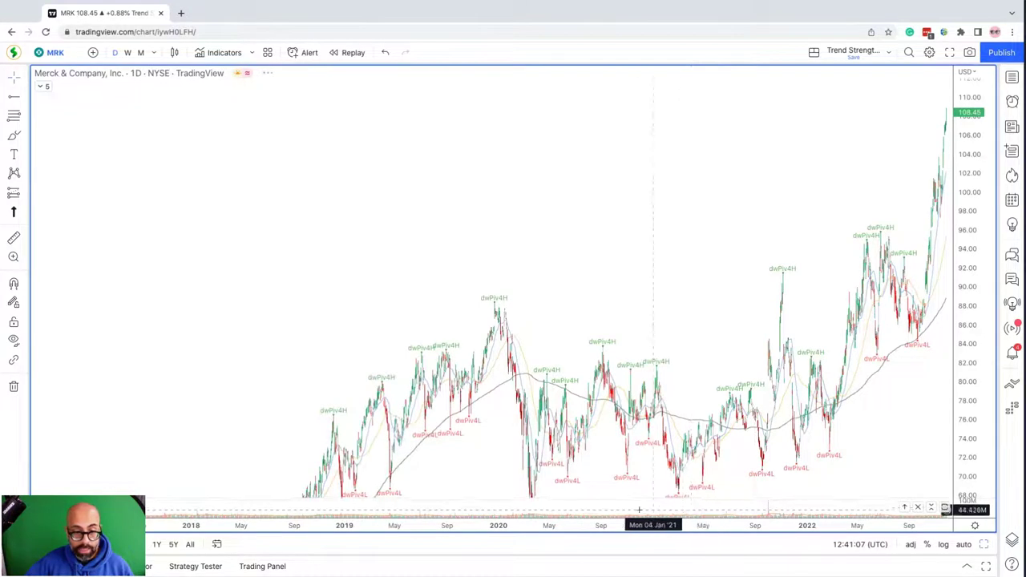
# - Place a horizontal ray at Merck's November 2000 high, at about 92.44, on the daily chart and reset the time scale
pyautogui.click(499, 508)
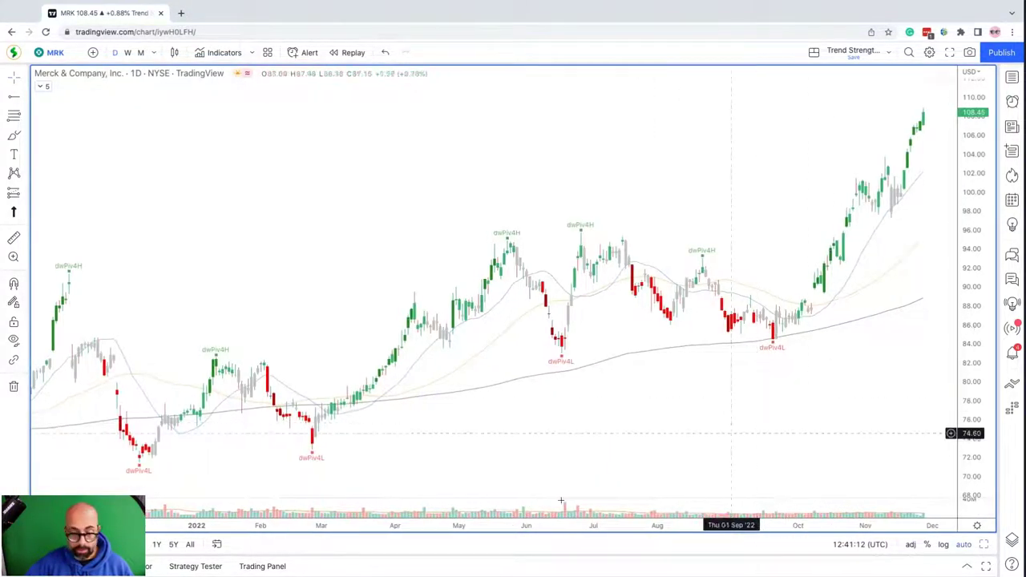
pyautogui.moveTo(628, 525); pyautogui.dragTo(342, 525)
pyautogui.scroll(-4, 339, 525)
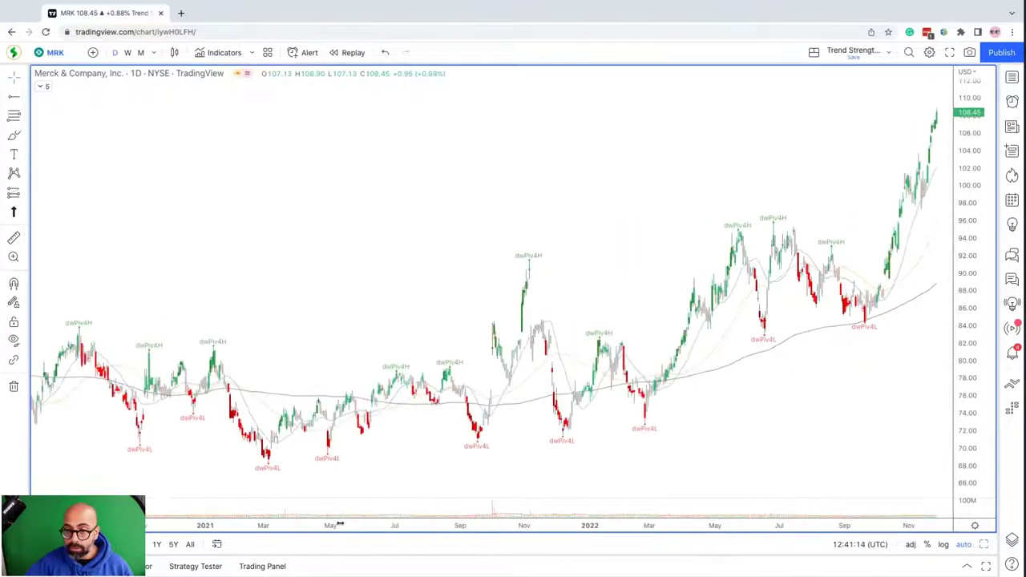
pyautogui.scroll(-4, 721, 525)
pyautogui.scroll(-5, 806, 525)
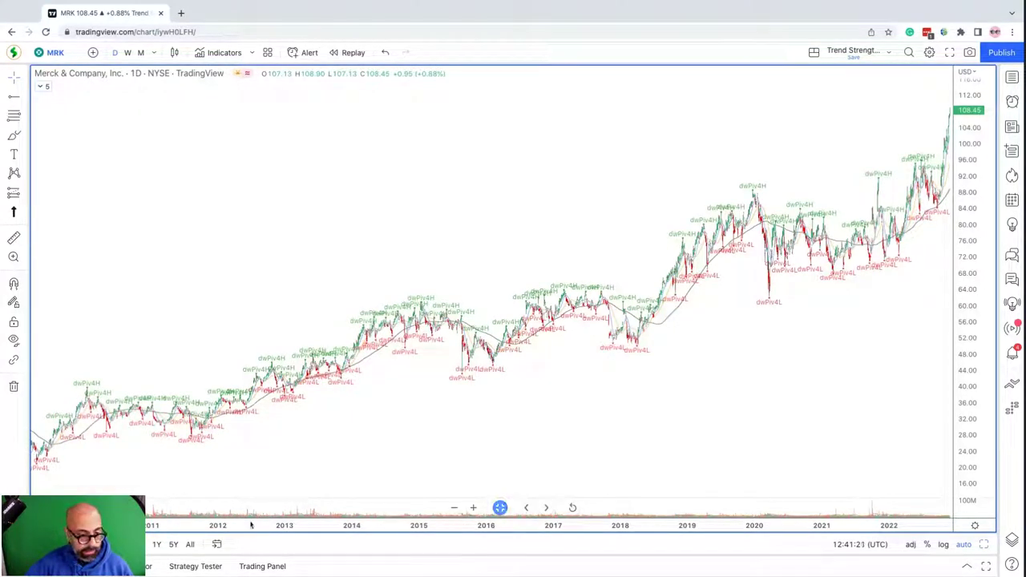
pyautogui.hscroll(-5, 348, 458)
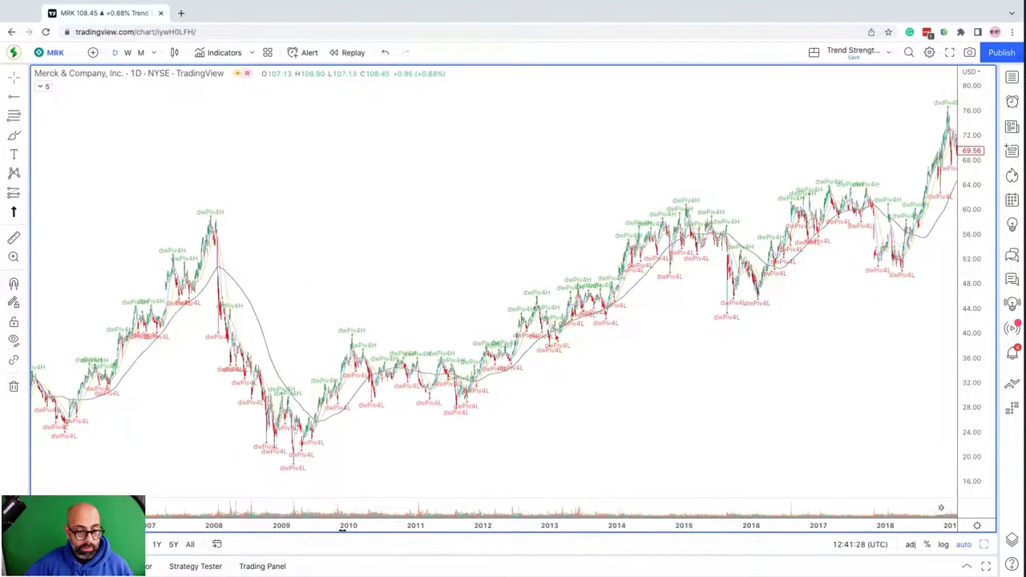
pyautogui.hscroll(-6, 369, 459)
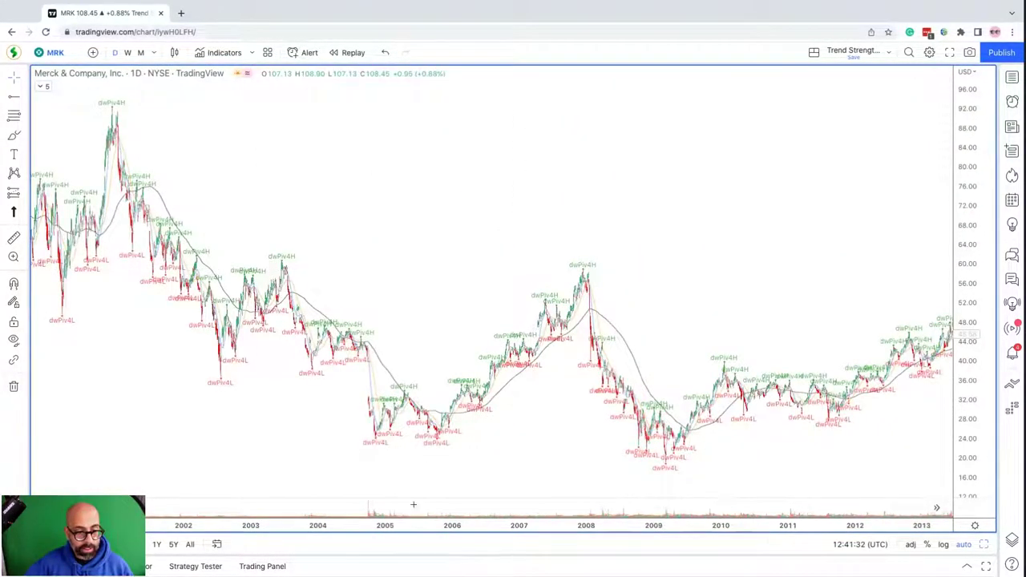
pyautogui.hscroll(-4, 377, 417)
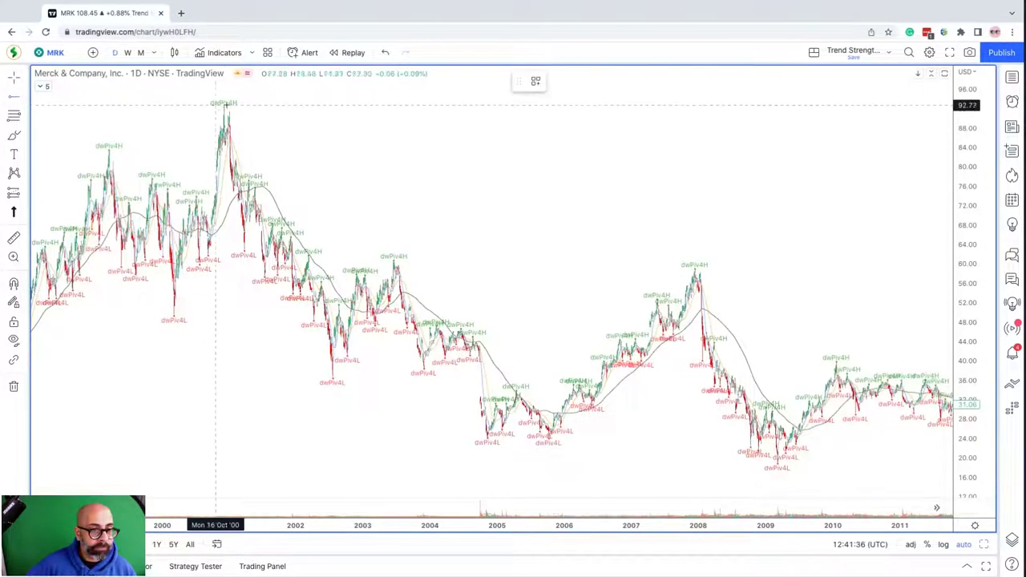
pyautogui.click(224, 107)
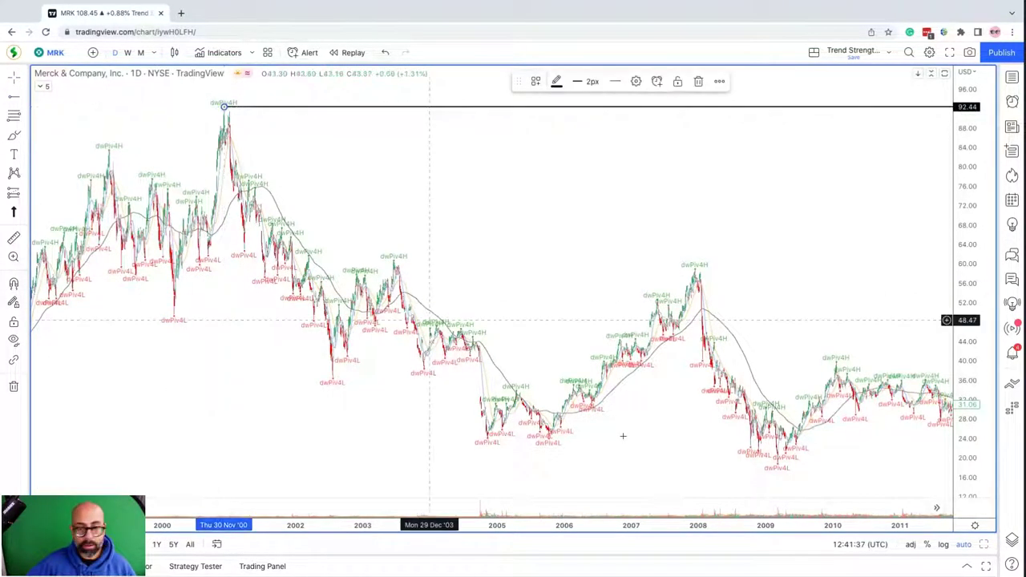
pyautogui.doubleClick(782, 527)
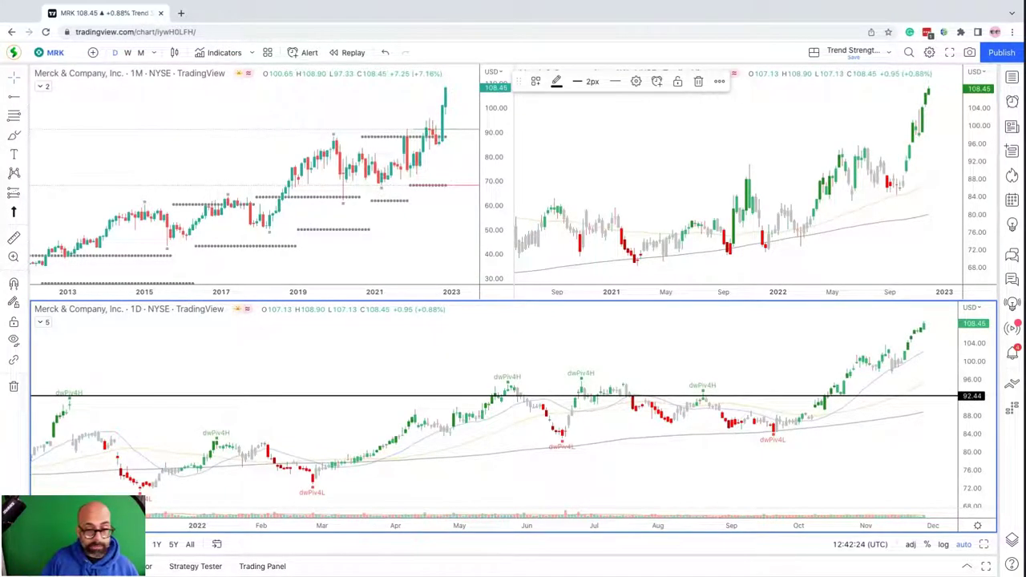
# - Switch to Telecom Plus, enlarge its monthly chart to examine the full price history and return to the three-chart layout
pyautogui.press('Down')
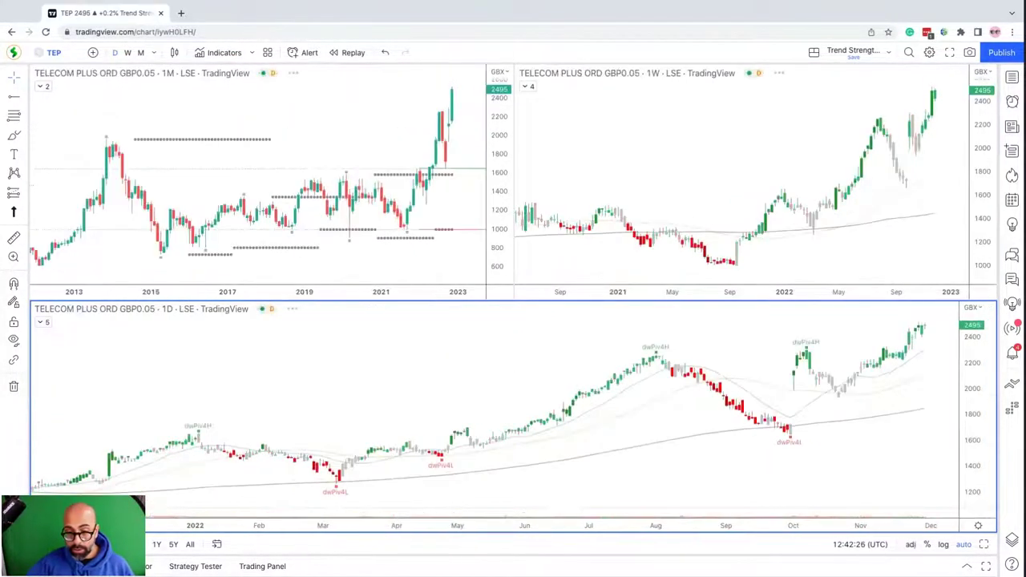
pyautogui.click(493, 202)
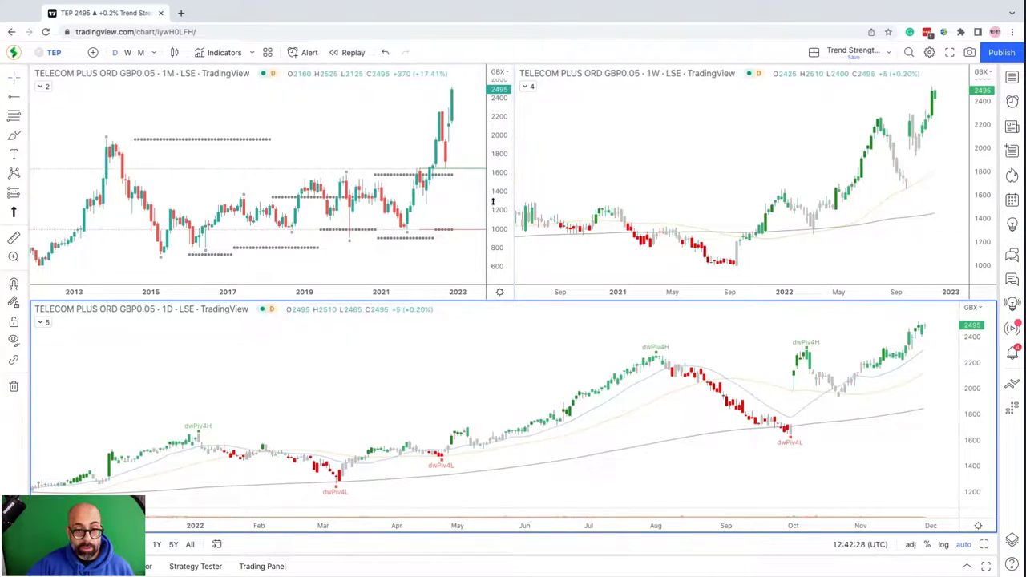
pyautogui.hotkey('alt', 'Return')
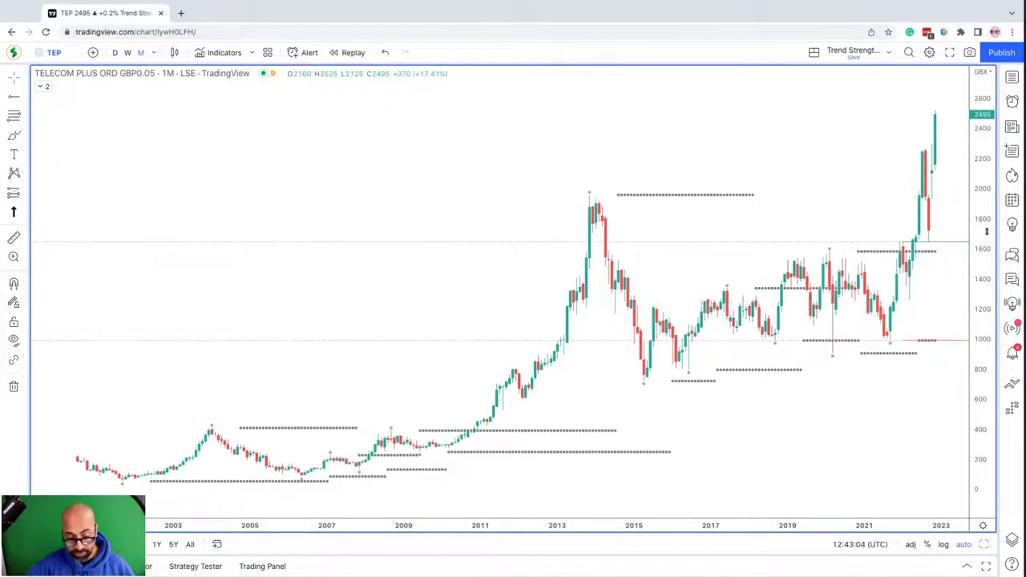
pyautogui.hotkey('alt', 'Return')
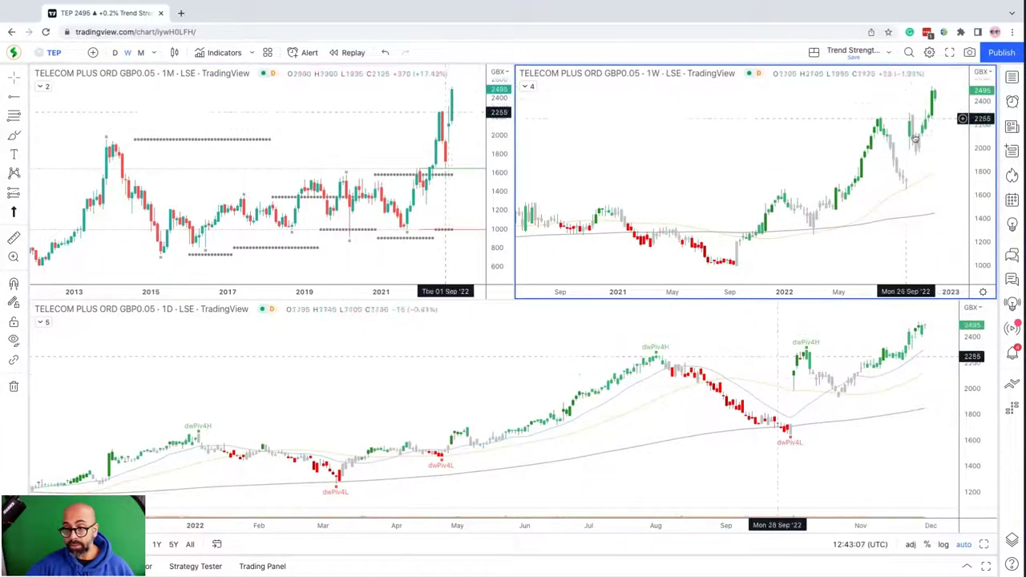
# - Enlarge Telecom Plus's daily chart to examine its 2022 trend and restore the three-chart layout
pyautogui.click(984, 416)
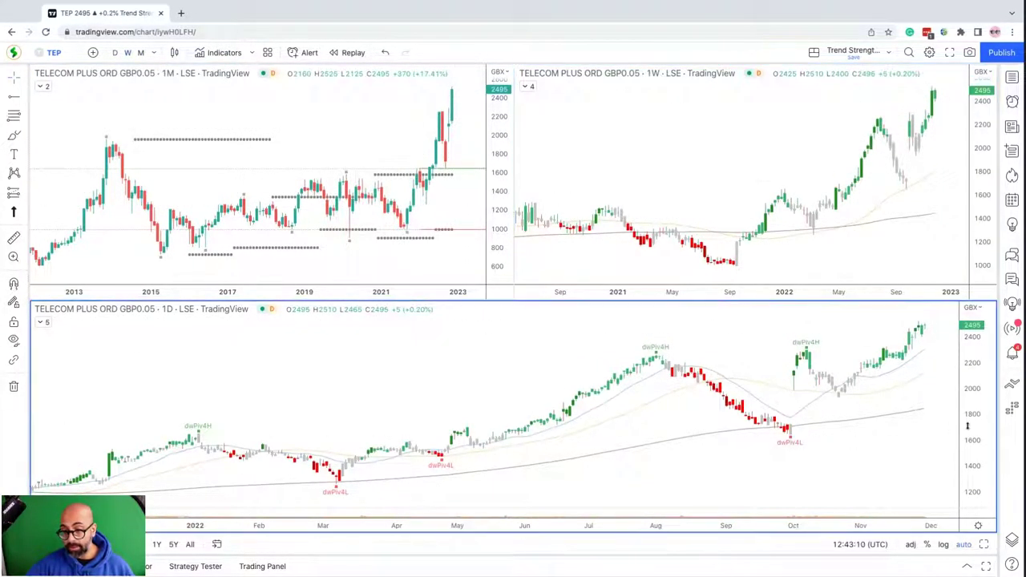
pyautogui.hotkey('alt', 'Return')
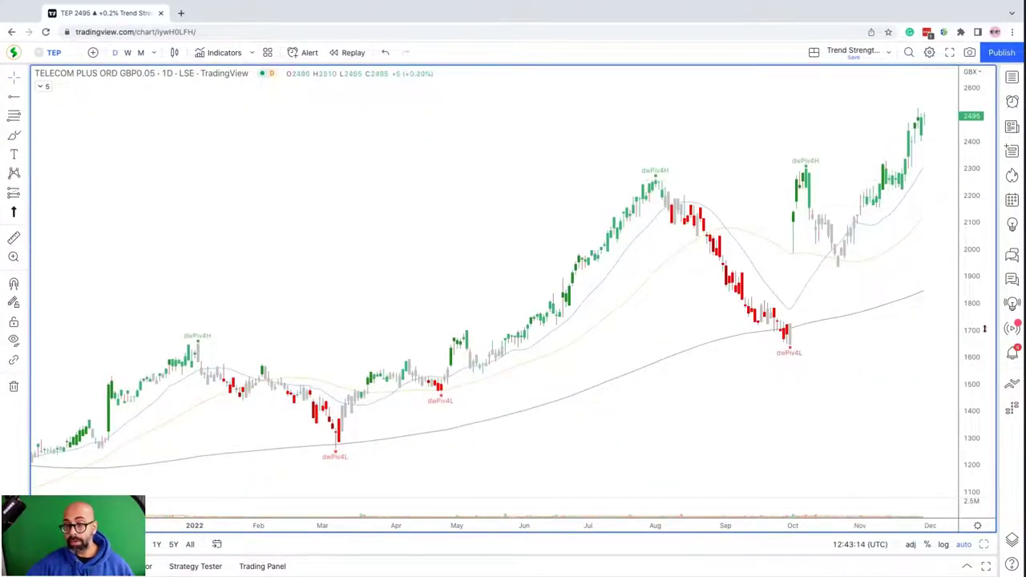
pyautogui.hotkey('alt', 'Return')
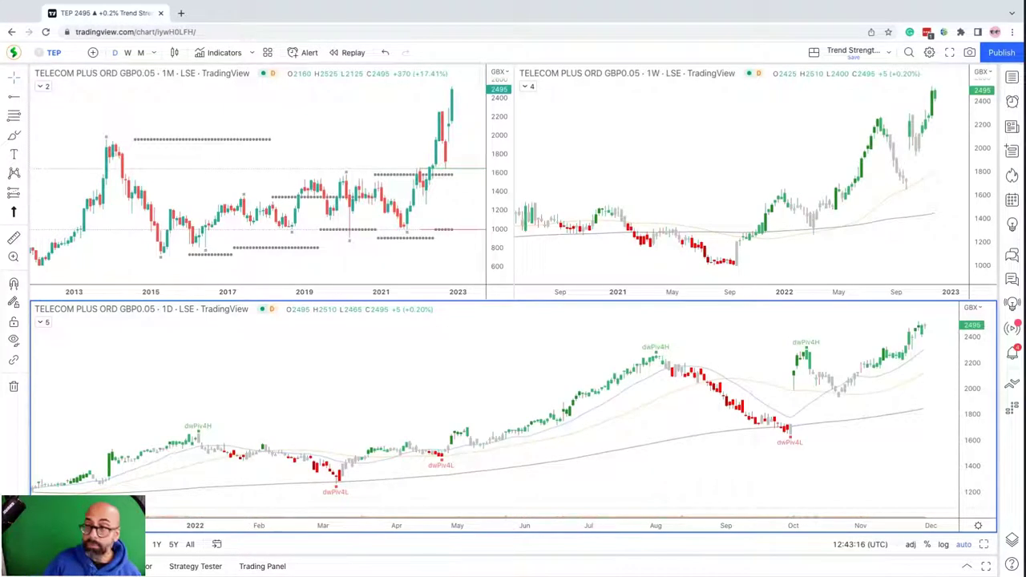
# - Switch to the S&P 500 Index, activate its weekly chart, and view and close the notifications
pyautogui.press('Down')
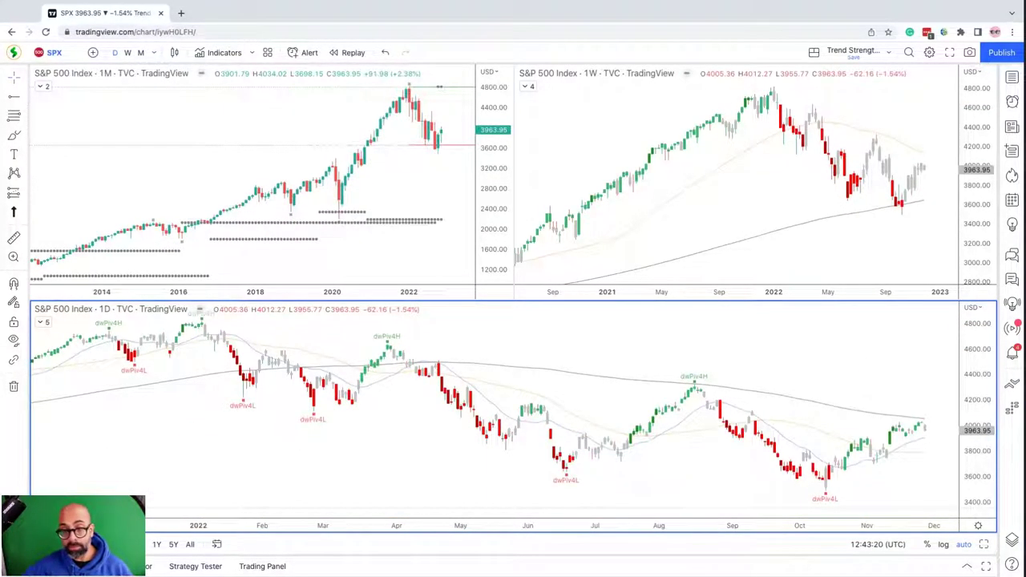
pyautogui.click(946, 158)
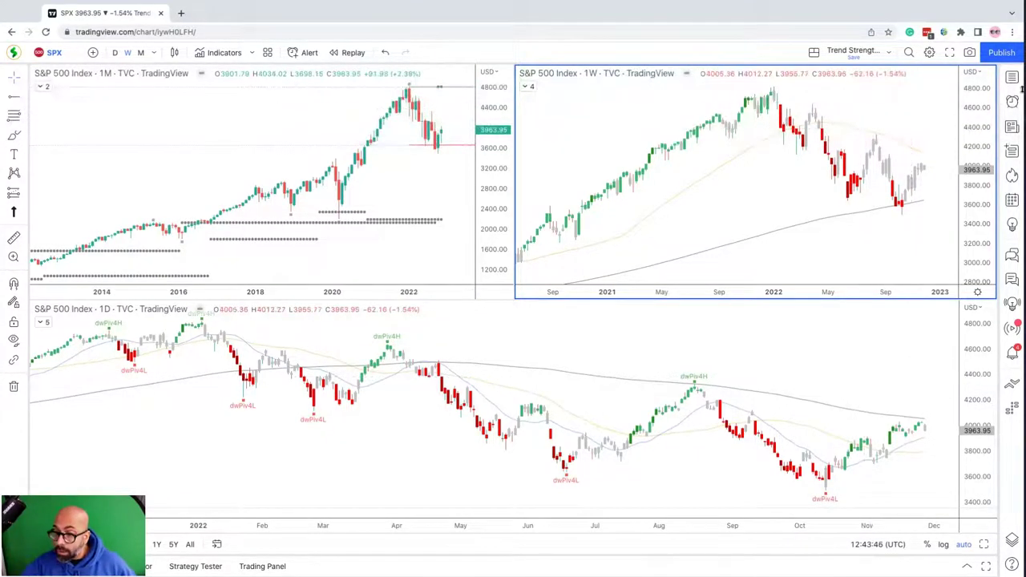
pyautogui.click(1013, 355)
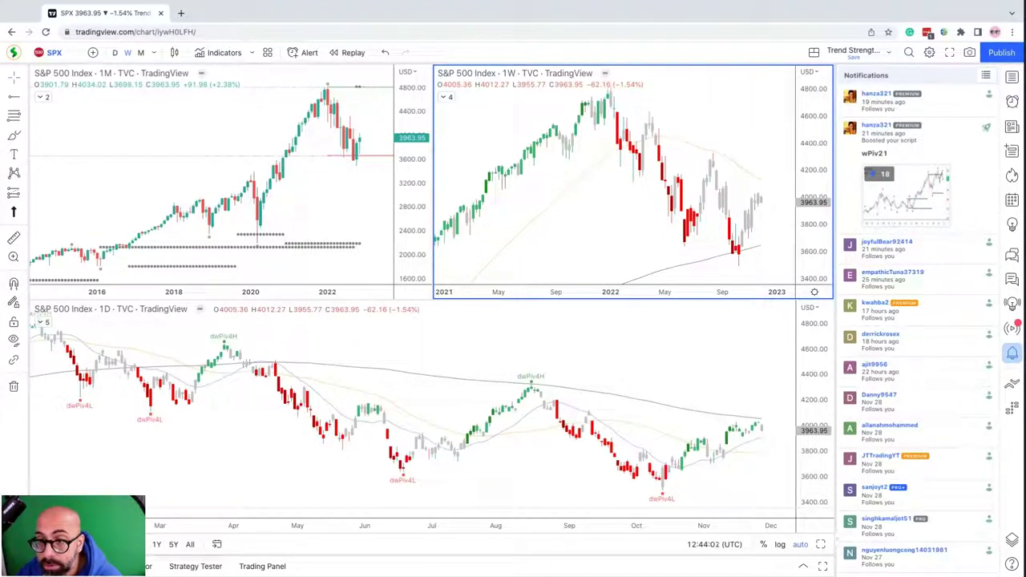
pyautogui.click(1012, 353)
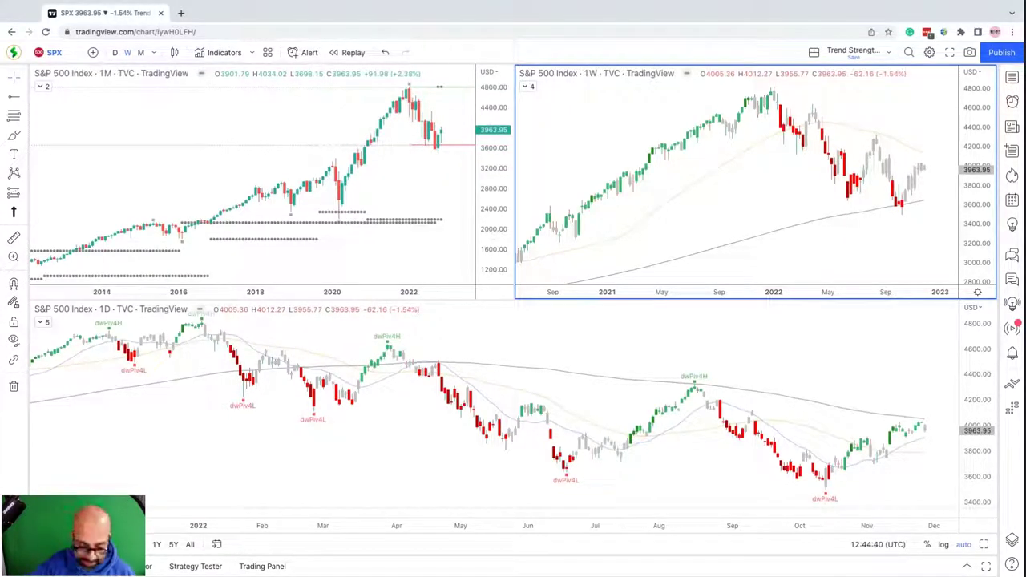
# - Load Taiwan Semiconductor (TSM, NYSE) and enlarge its monthly chart to examine the long-term trend
pyautogui.write('TSM')
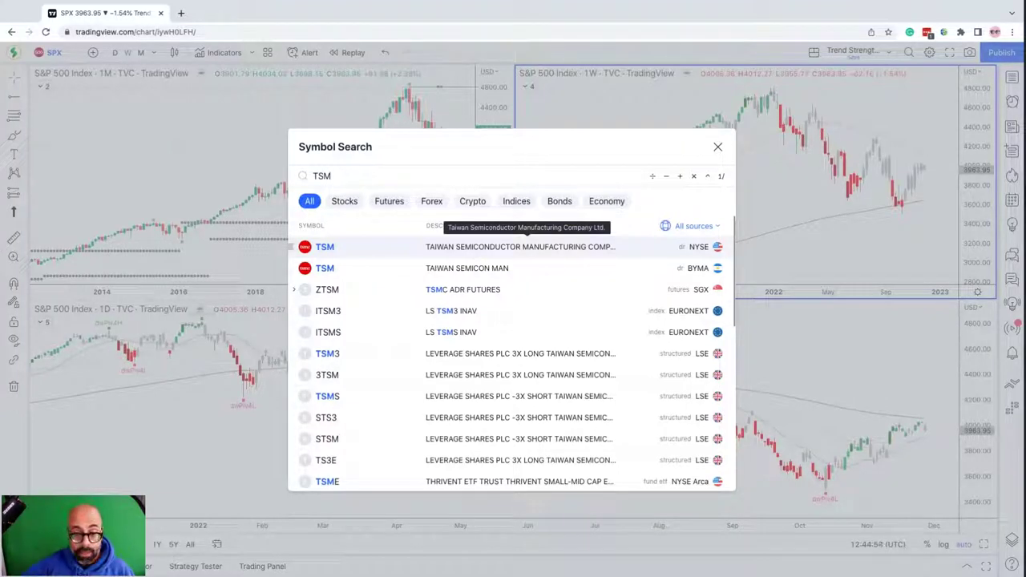
pyautogui.press('Return')
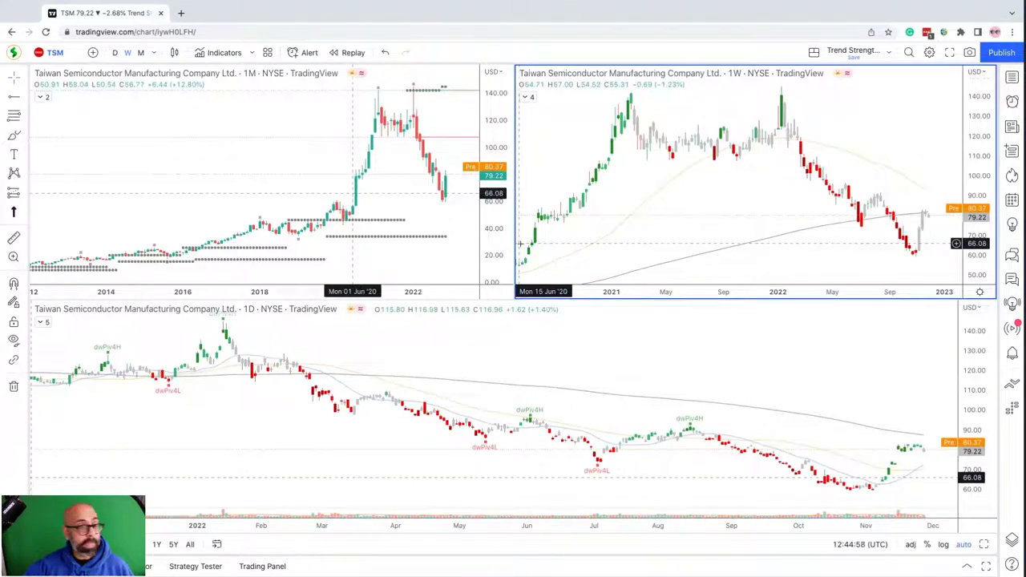
pyautogui.click(505, 243)
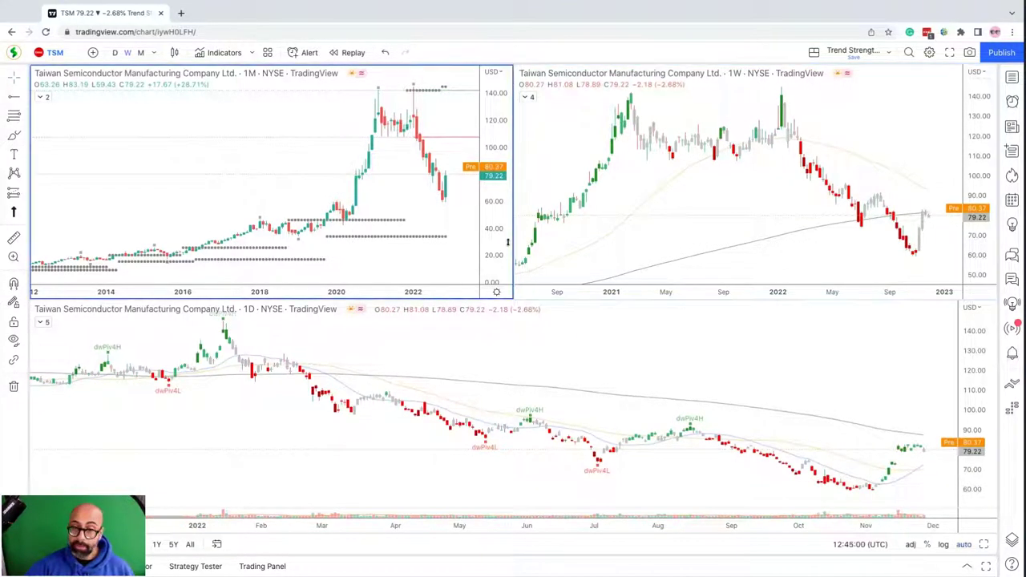
pyautogui.hotkey('alt', 'Return')
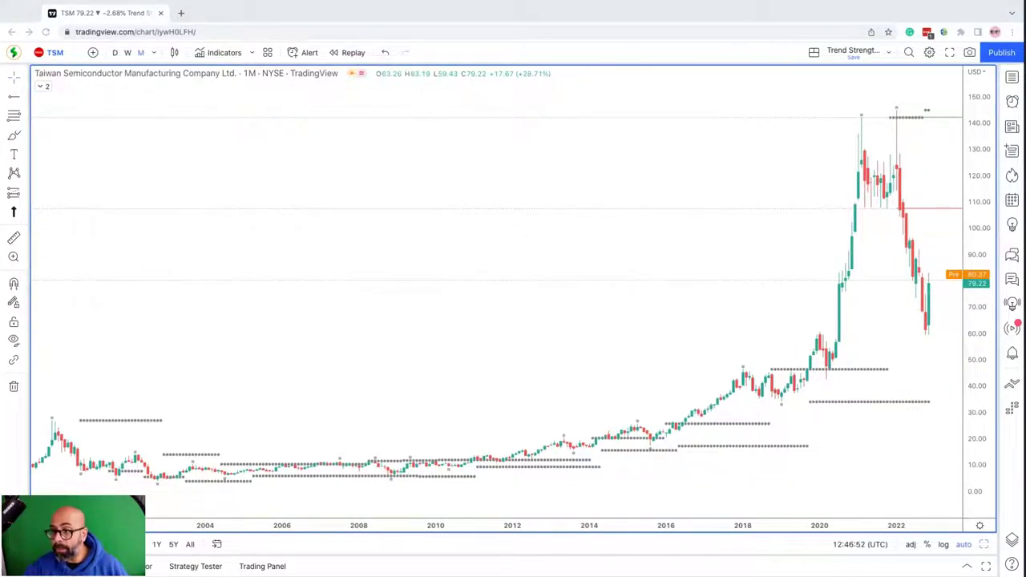
pyautogui.click(887, 24)
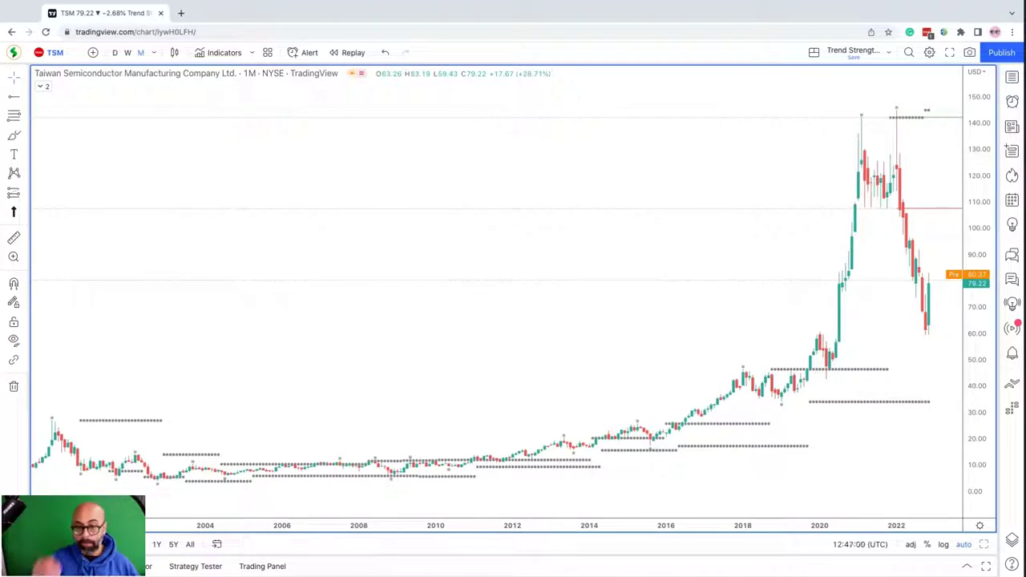
# - View PayPal Holdings (PYPL, NASDAQ) on the enlarged monthly chart for comparison and load TSM (NYSE) again
pyautogui.write('PYPL')
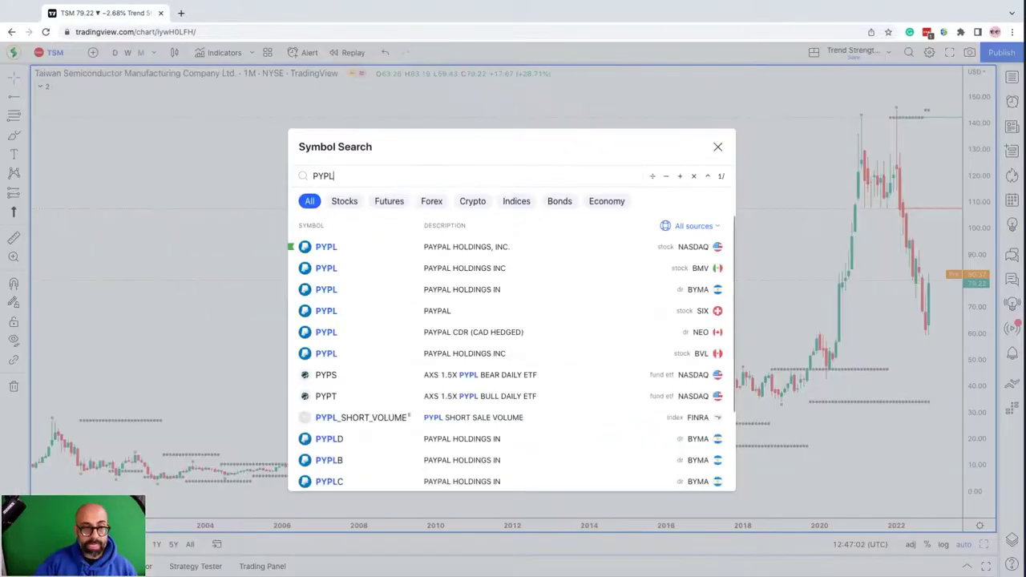
pyautogui.click(447, 247)
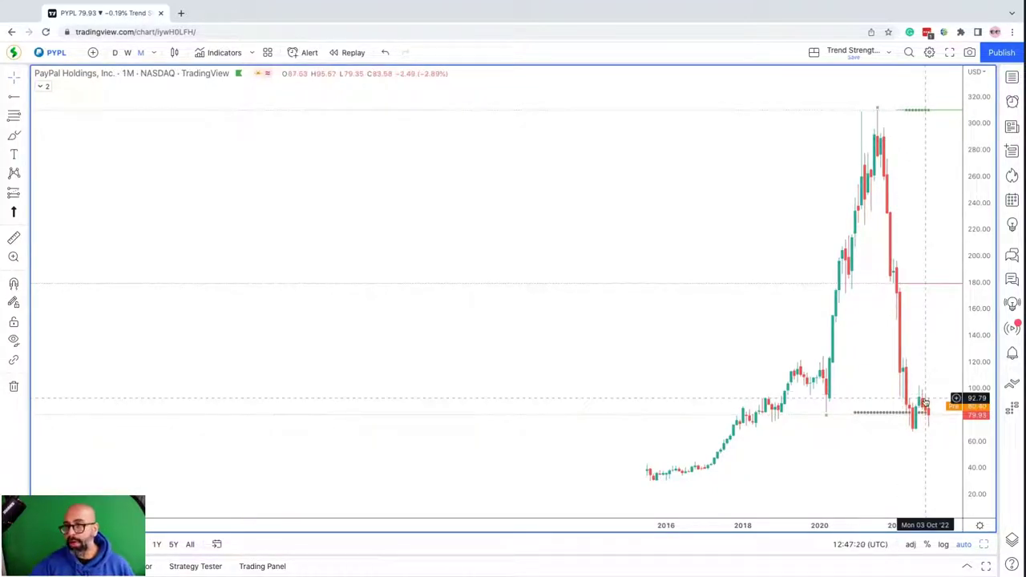
pyautogui.write('T')
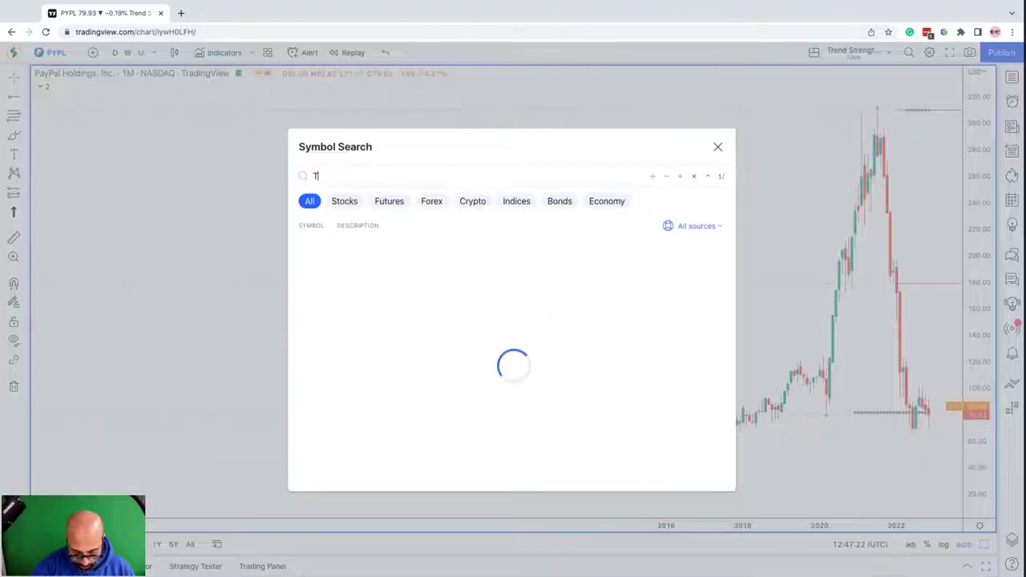
pyautogui.write('SM')
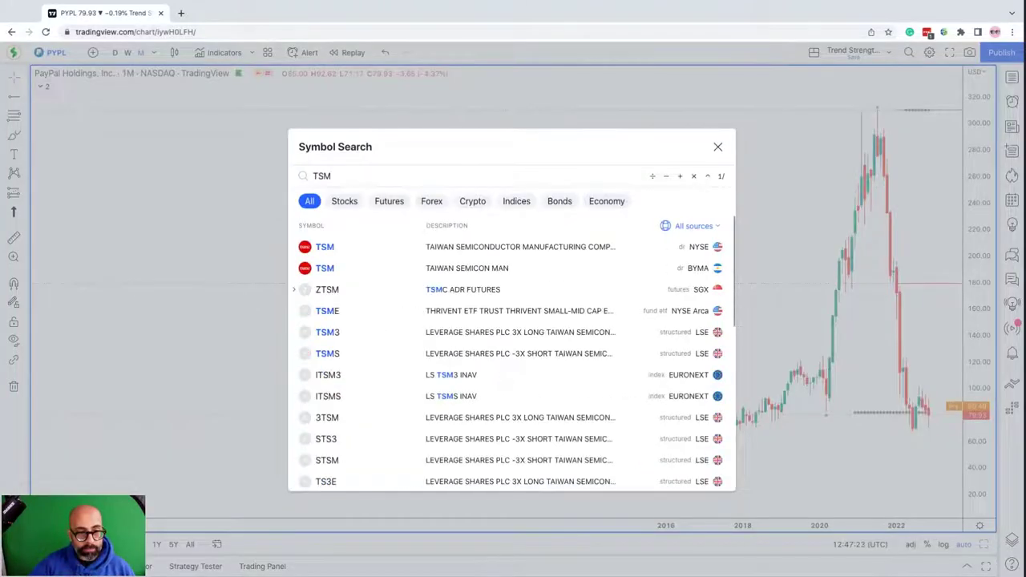
pyautogui.click(466, 252)
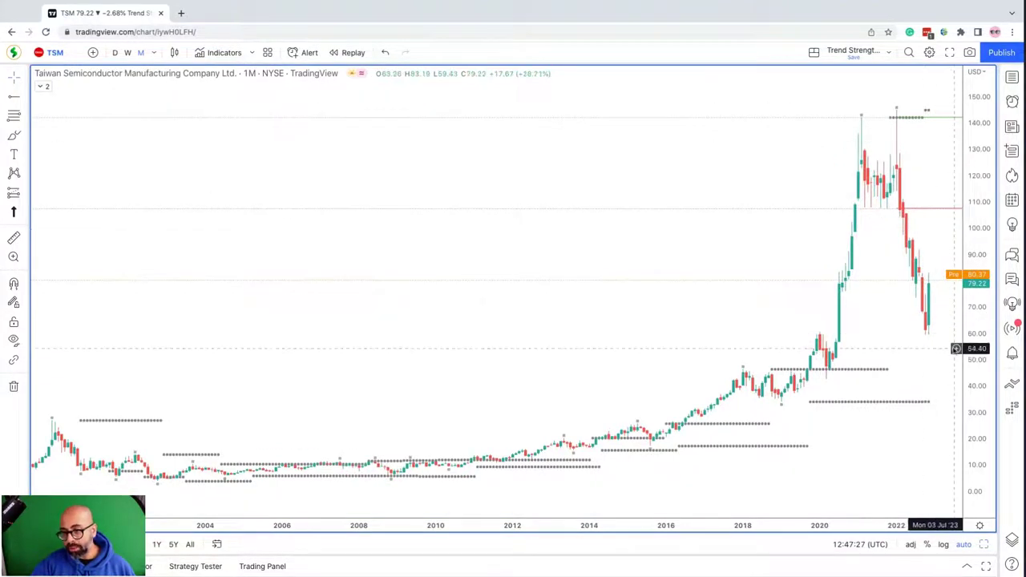
# - Enlarge TSM's weekly chart to examine its trend, restore the three-chart layout and enlarge the daily chart
pyautogui.hotkey('alt', 'Return')
pyautogui.click(955, 210)
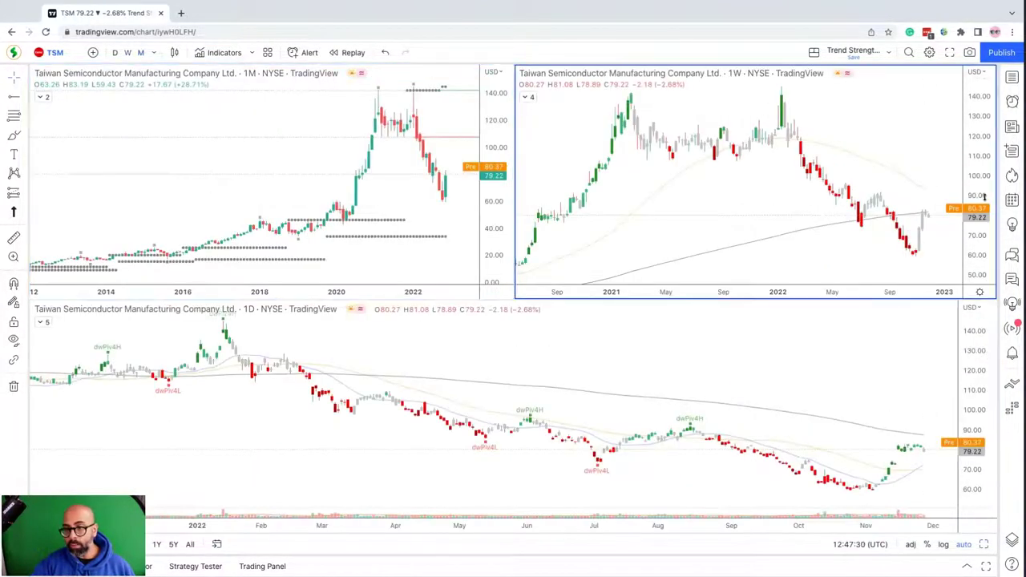
pyautogui.hotkey('alt', 'Return')
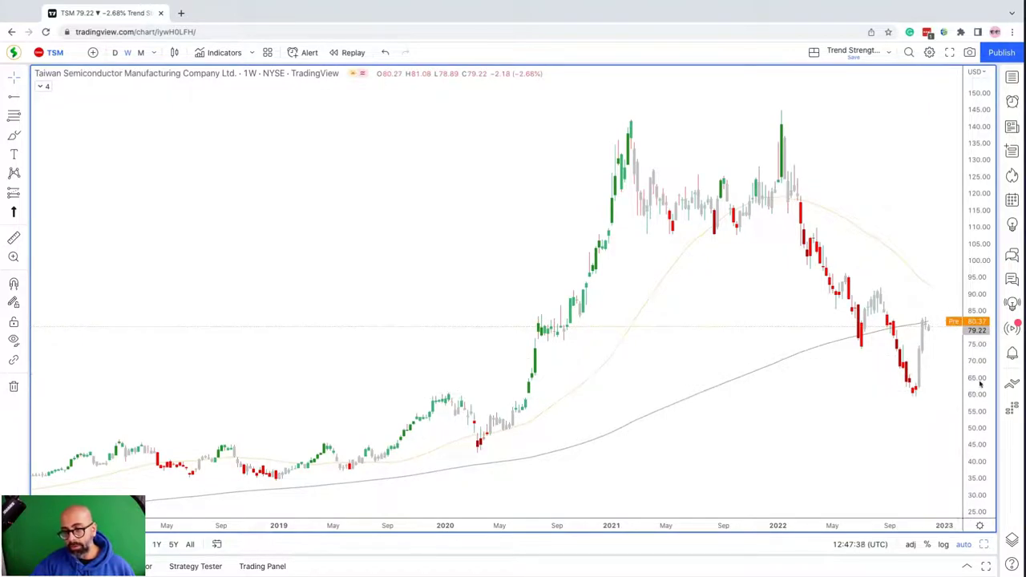
pyautogui.hotkey('alt', 'Return')
pyautogui.hotkey('alt', 'Return')
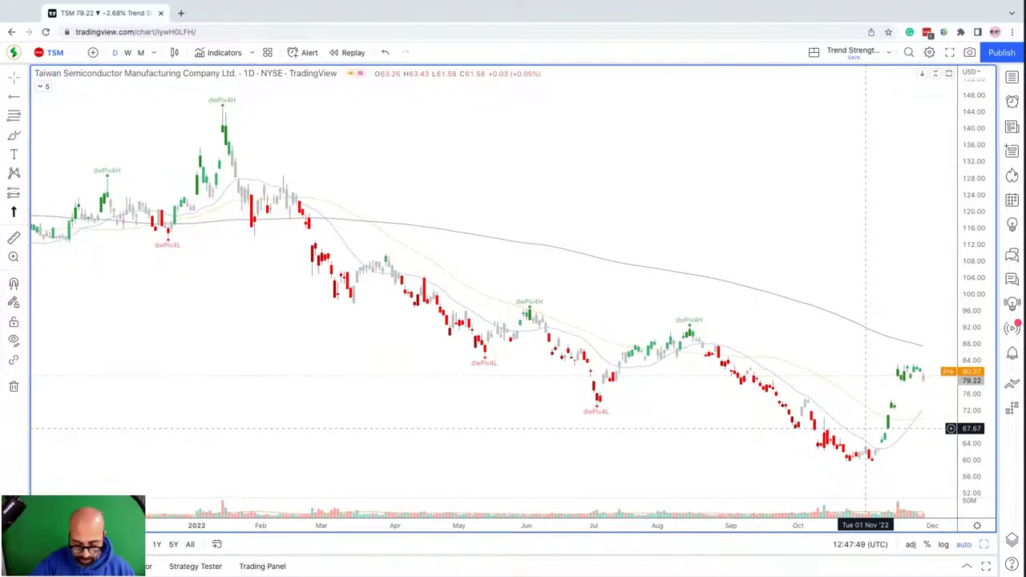
# - Load McKesson Corporation (MCK, NYSE) in the enlarged daily chart
pyautogui.write('g')
pyautogui.press('BackSpace')
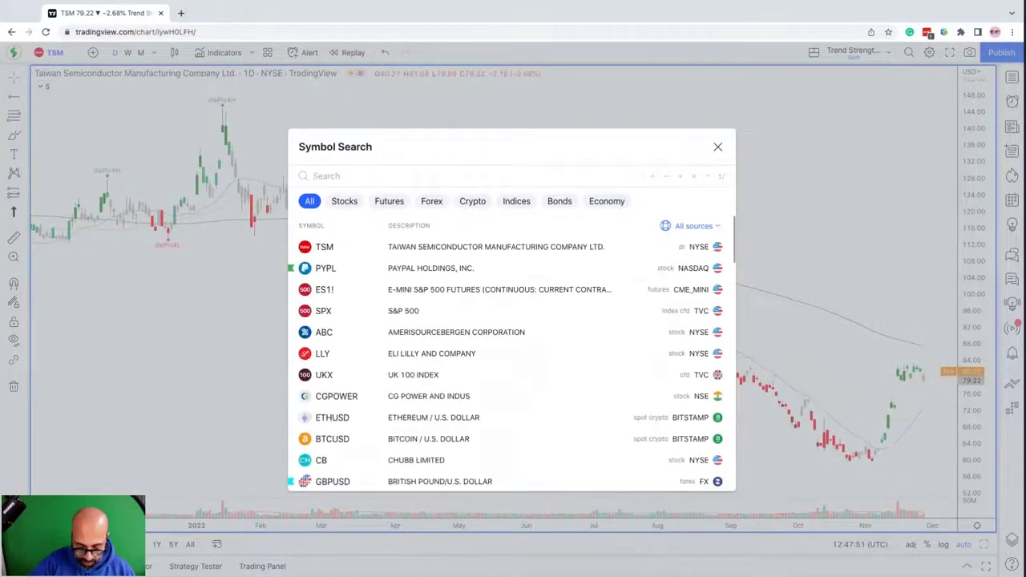
pyautogui.write('MCK')
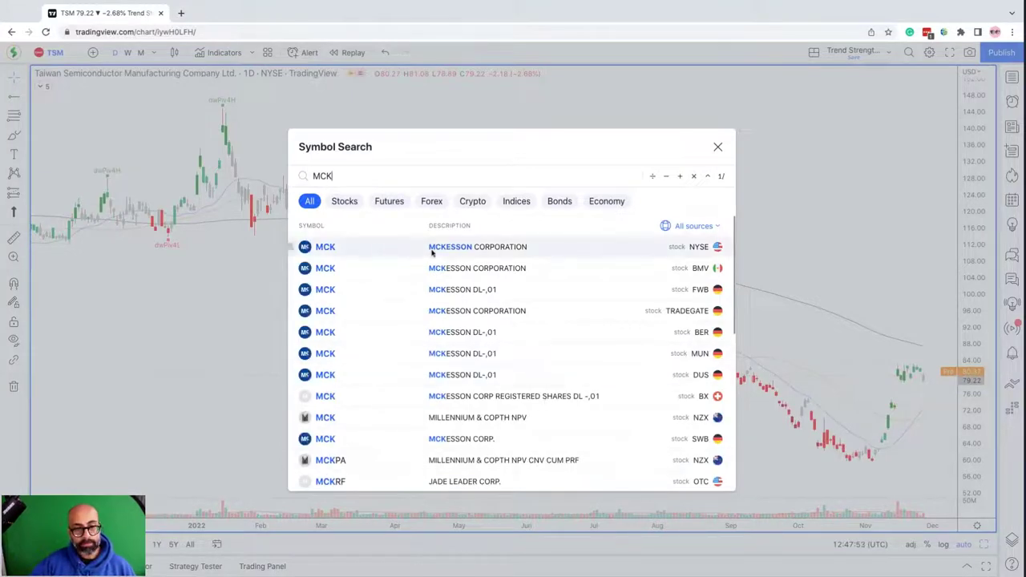
pyautogui.click(432, 247)
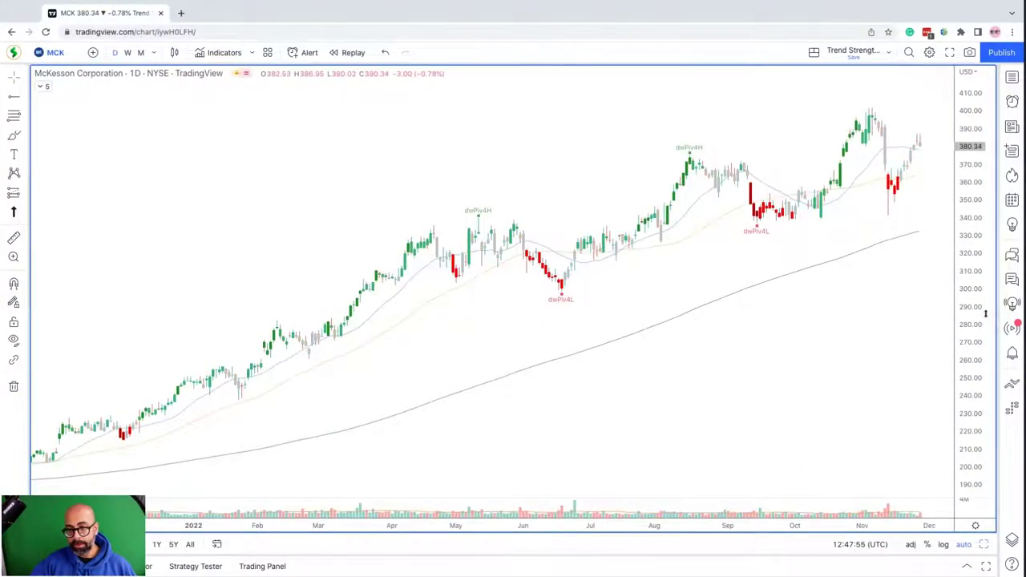
# - Enlarge McKesson's monthly chart and measure the price rise from the 2015 high level to the recent high, then clear the measurement
pyautogui.hotkey('alt', 'Return')
pyautogui.click(366, 177)
pyautogui.hotkey('alt', 'Return')
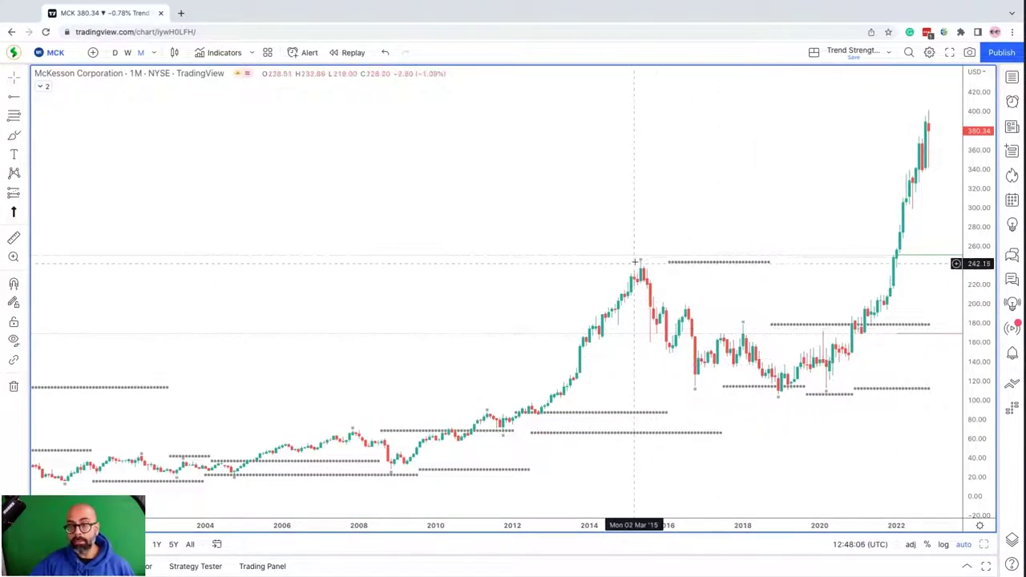
pyautogui.keyDown('shift'); pyautogui.click(866, 262); pyautogui.keyUp('shift')
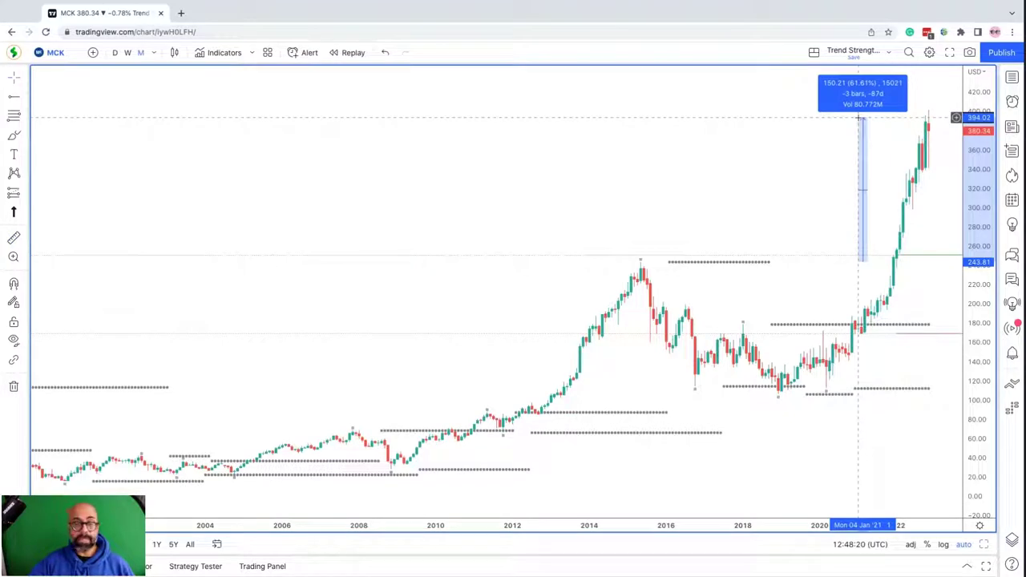
pyautogui.click(859, 118)
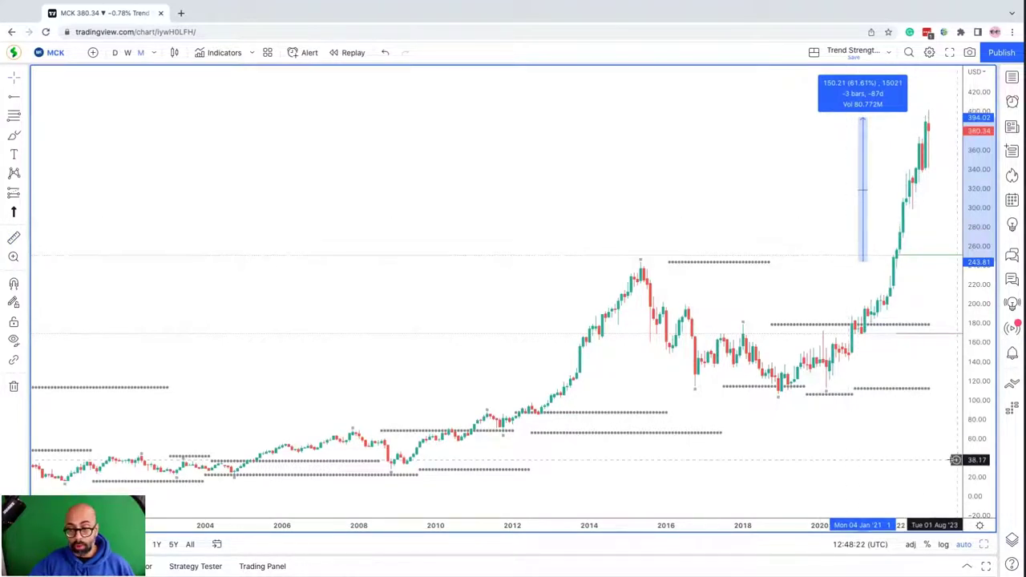
pyautogui.click(930, 462)
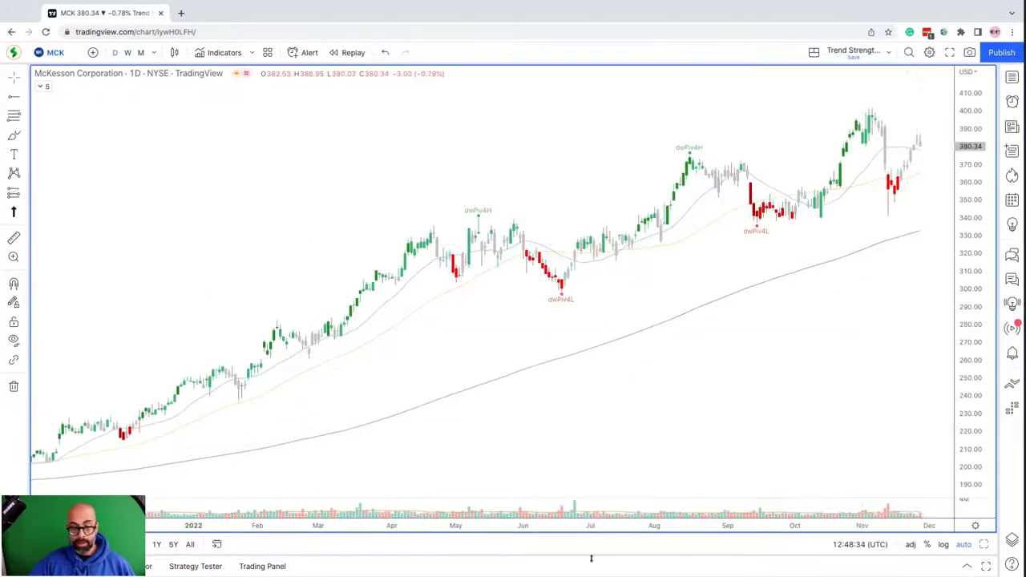
# - Examine a longer history of McKesson on the enlarged daily chart and restore the three-chart layout
pyautogui.scroll(-3, 500, 507)
pyautogui.scroll(-1, 484, 529)
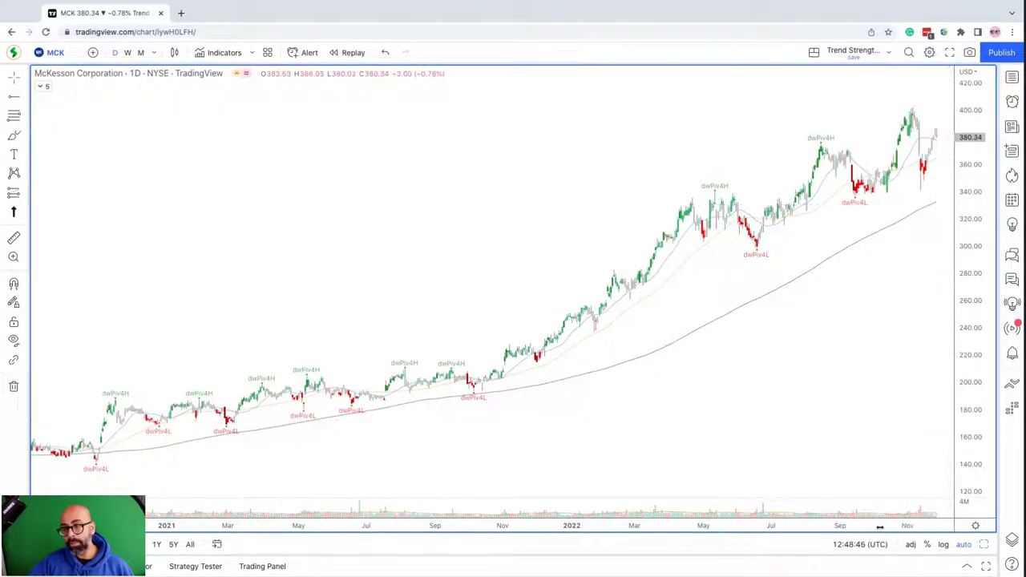
pyautogui.scroll(3, 879, 527)
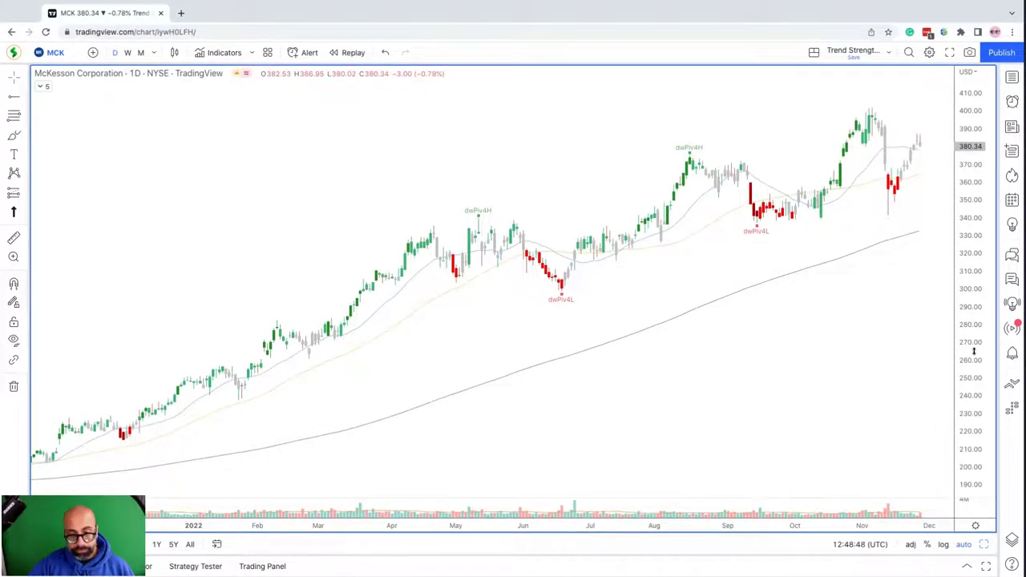
pyautogui.hotkey('alt', 'Return')
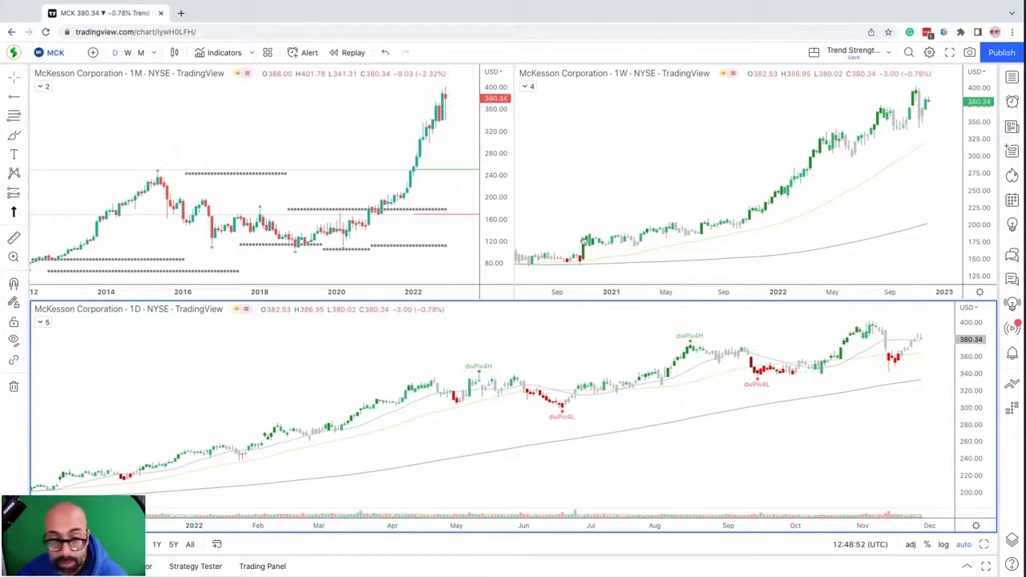
# - Load Occidental Petroleum (OXY, NYSE) and enlarge its monthly chart to examine the long-term trend
pyautogui.click(504, 219)
pyautogui.write('OXY')
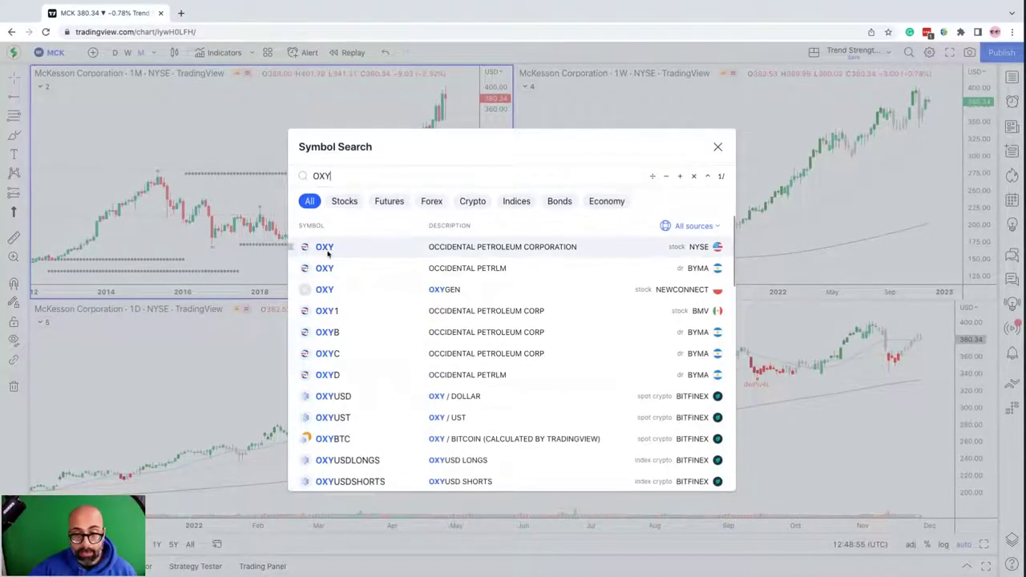
pyautogui.click(376, 252)
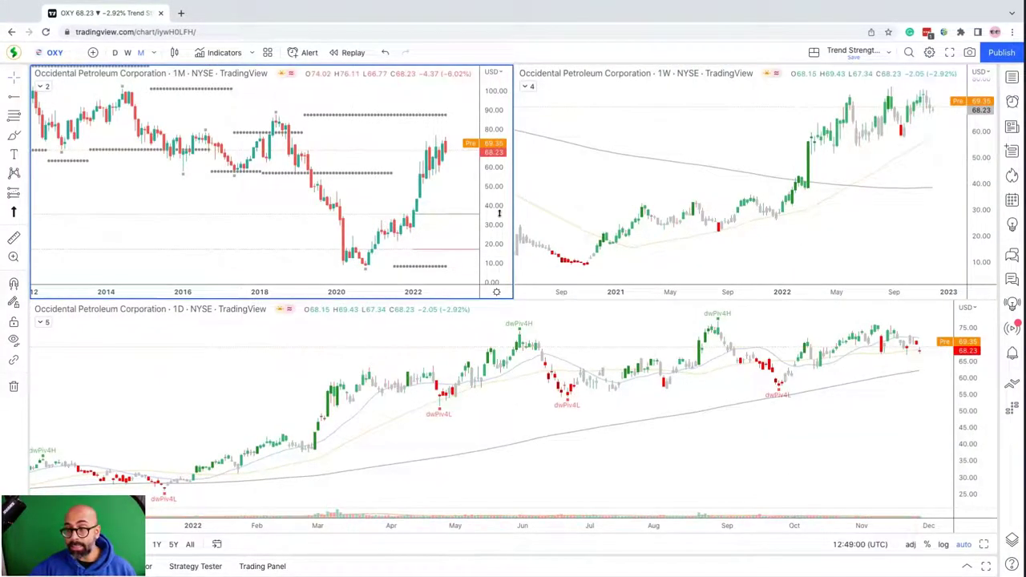
pyautogui.hotkey('alt', 'Return')
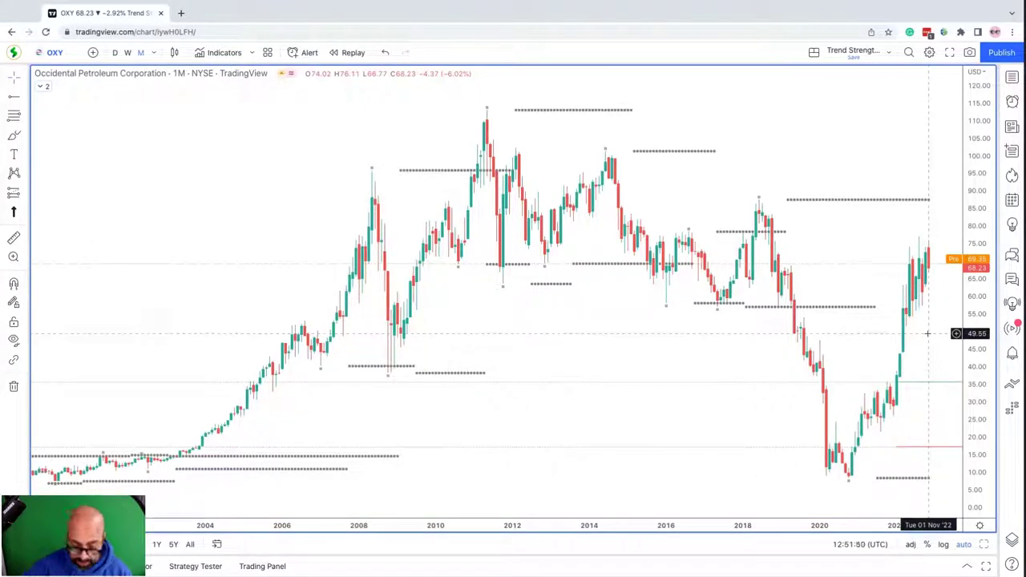
# - View McKesson (MCK, NYSE) again on the enlarged monthly chart and load FedEx Corporation (FDX, NYSE) for comparison
pyautogui.write('MCK')
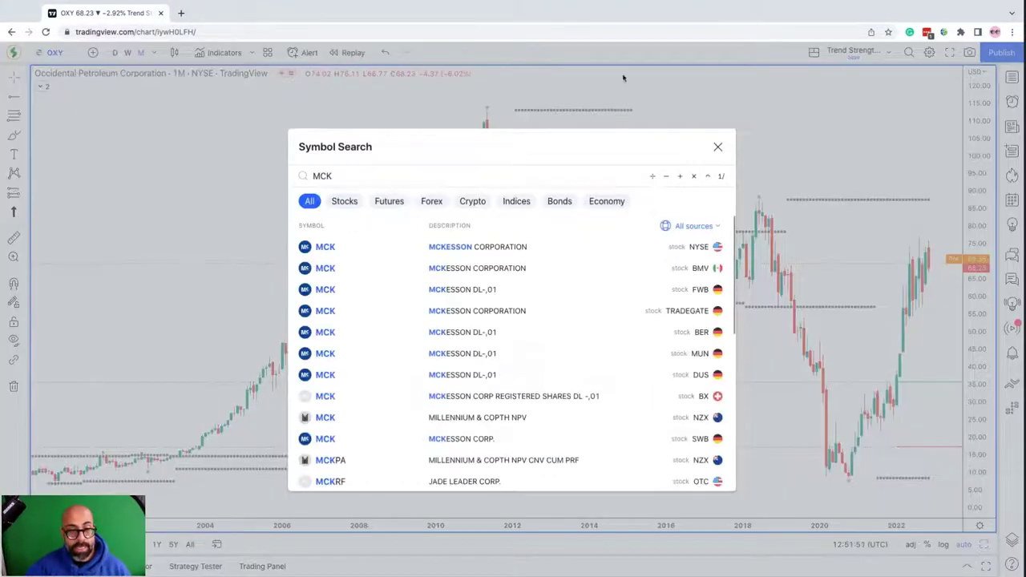
pyautogui.click(475, 247)
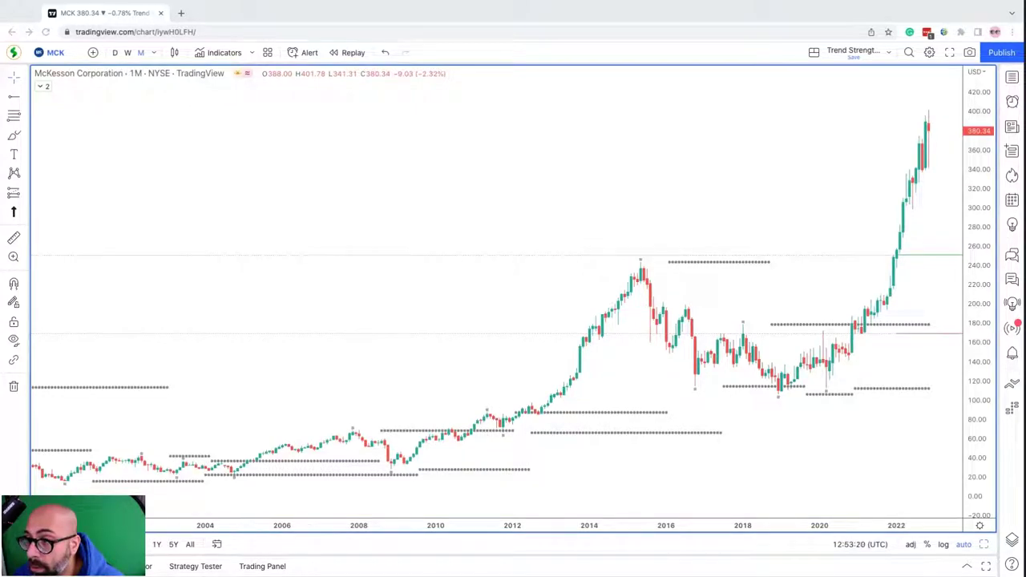
pyautogui.click(410, 177)
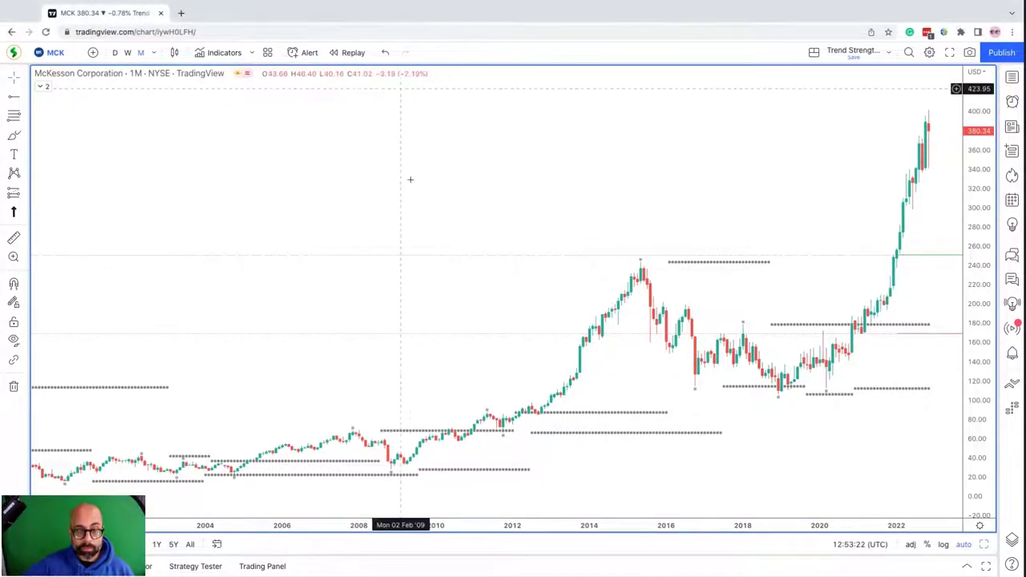
pyautogui.write('FDX')
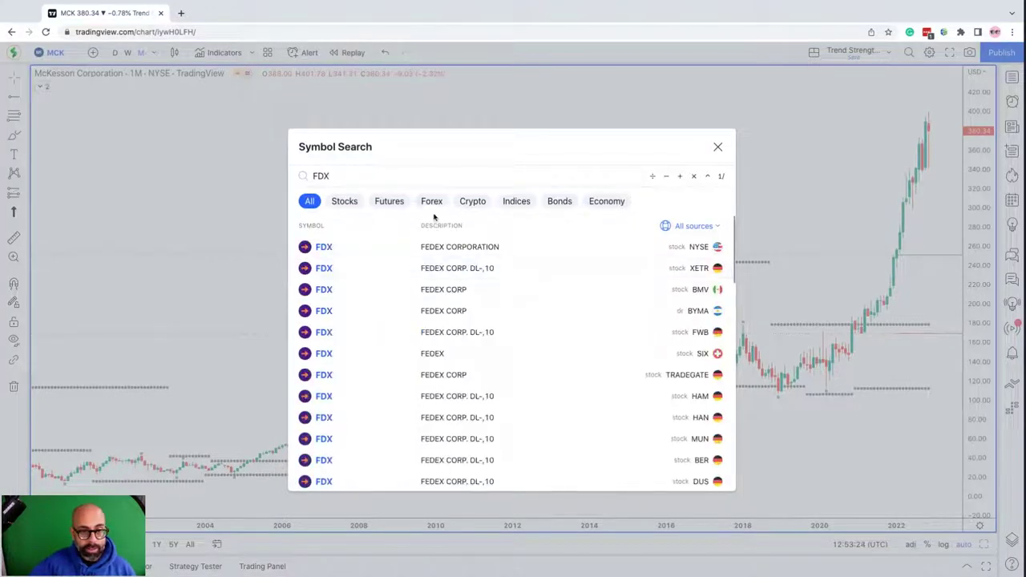
pyautogui.click(438, 247)
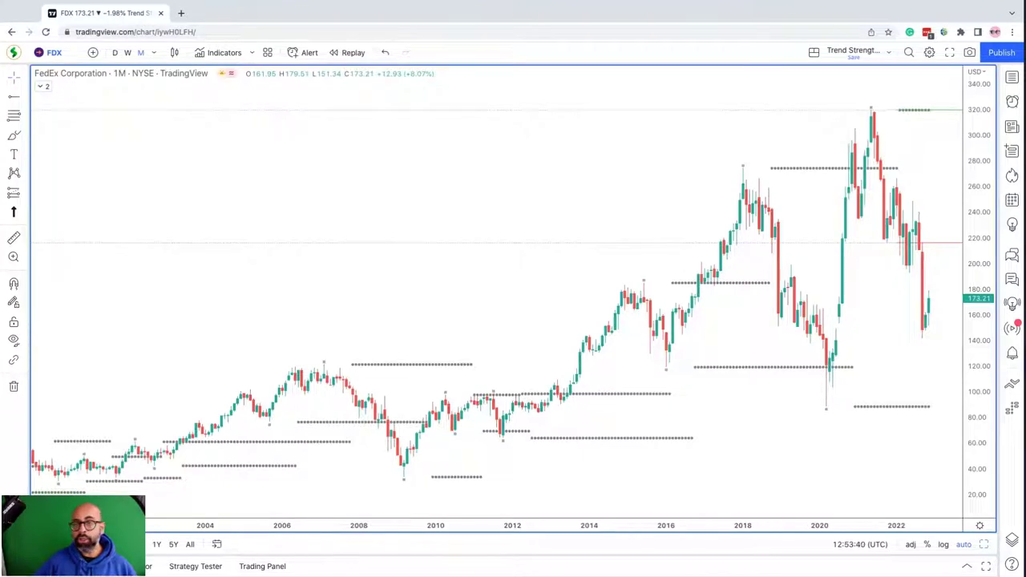
# - View Genuine Parts Company (GPC, NYSE) on the enlarged monthly chart and load PayPal Holdings (PYPL, NASDAQ) for contrast
pyautogui.write('GPC')
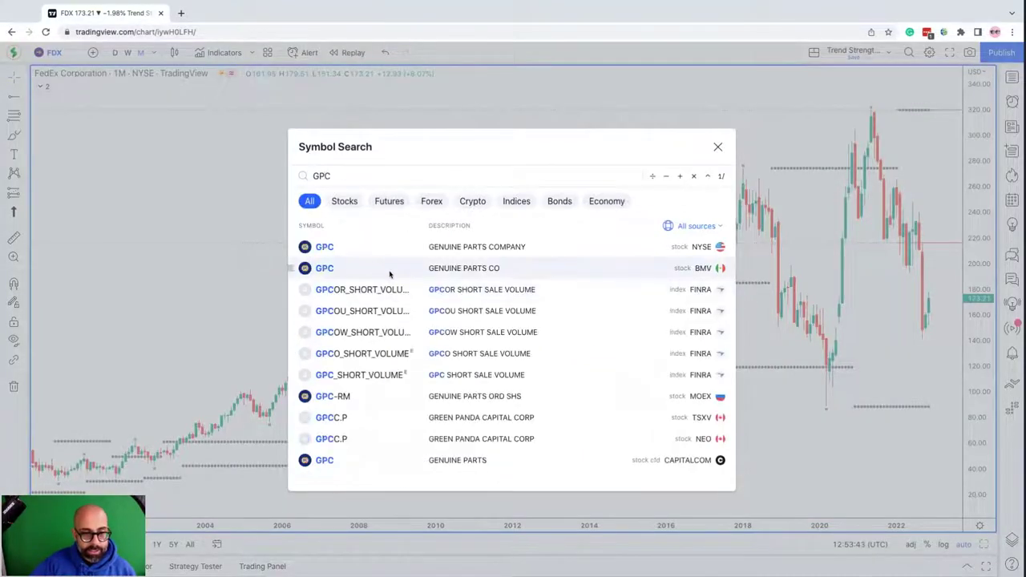
pyautogui.click(488, 253)
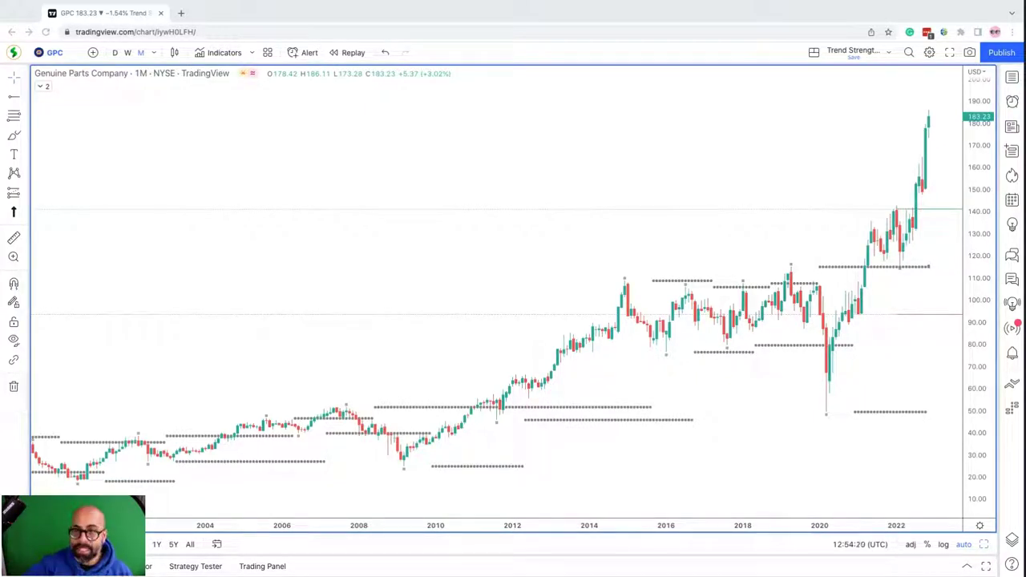
pyautogui.write('P')
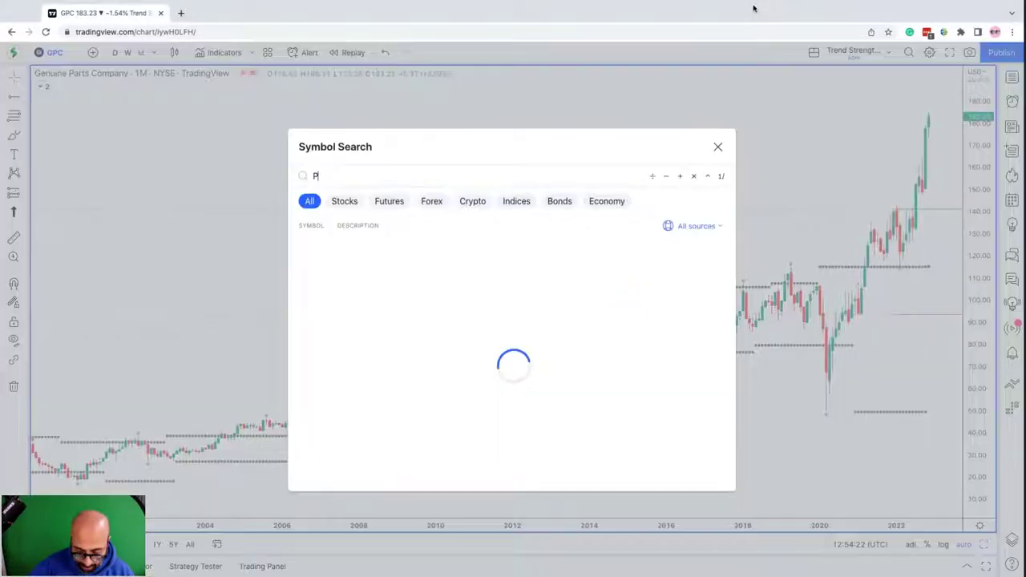
pyautogui.write('YPL')
pyautogui.click(479, 253)
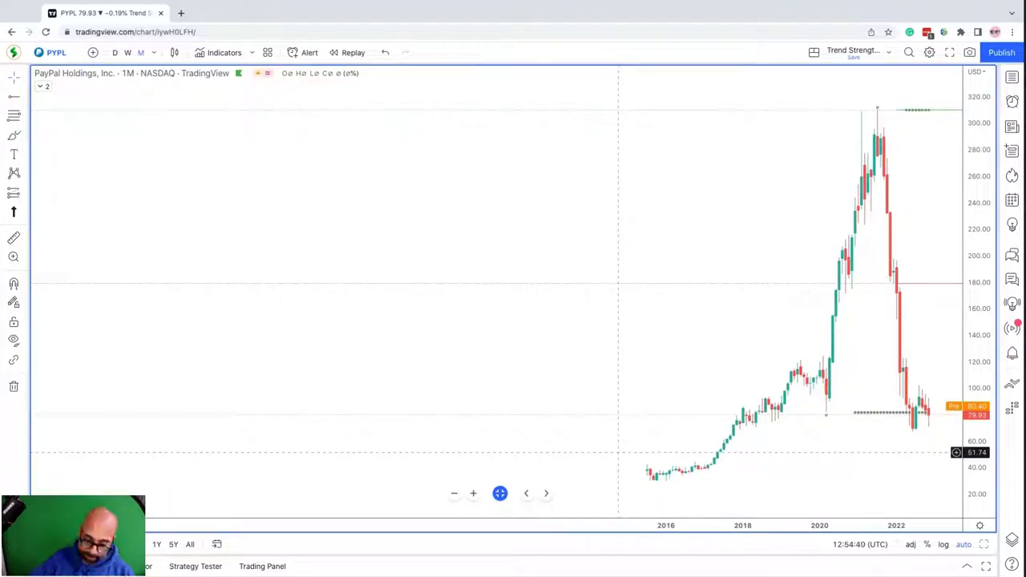
# - Load Genuine Parts Company (GPC, NYSE) again and overlay FedEx (FDX) as a comparison symbol on its monthly chart
pyautogui.write('GPC')
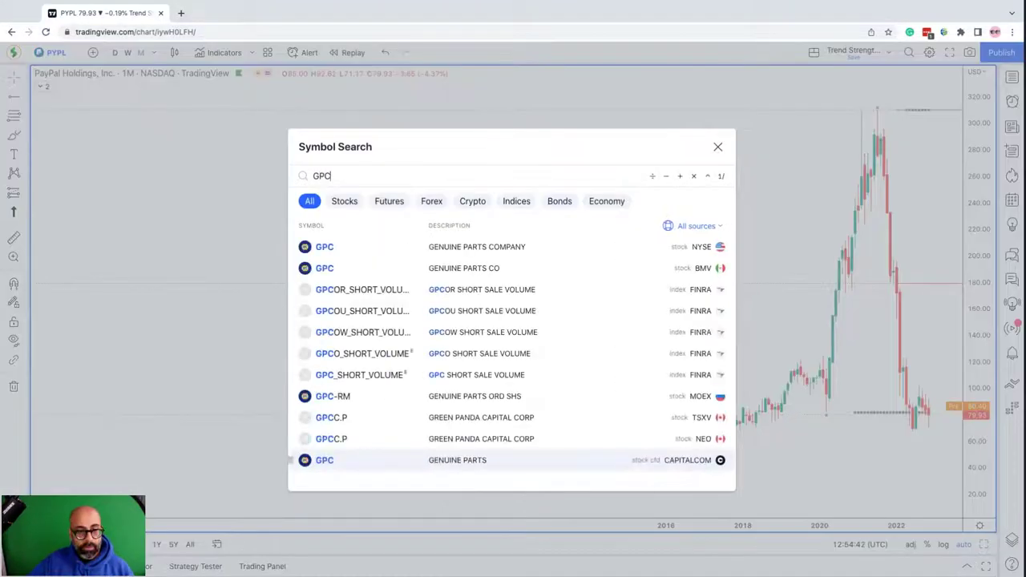
pyautogui.click(482, 250)
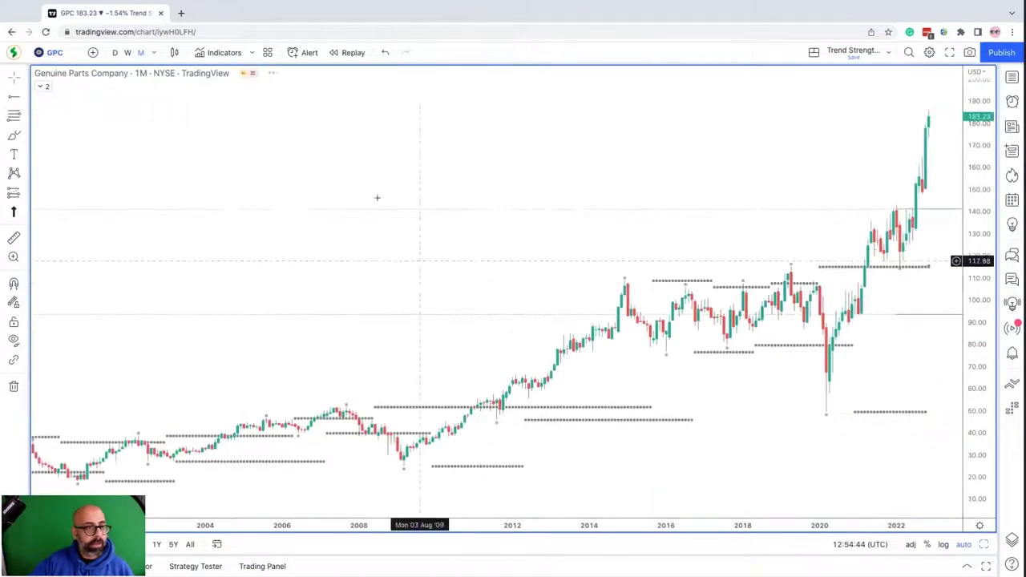
pyautogui.click(93, 53)
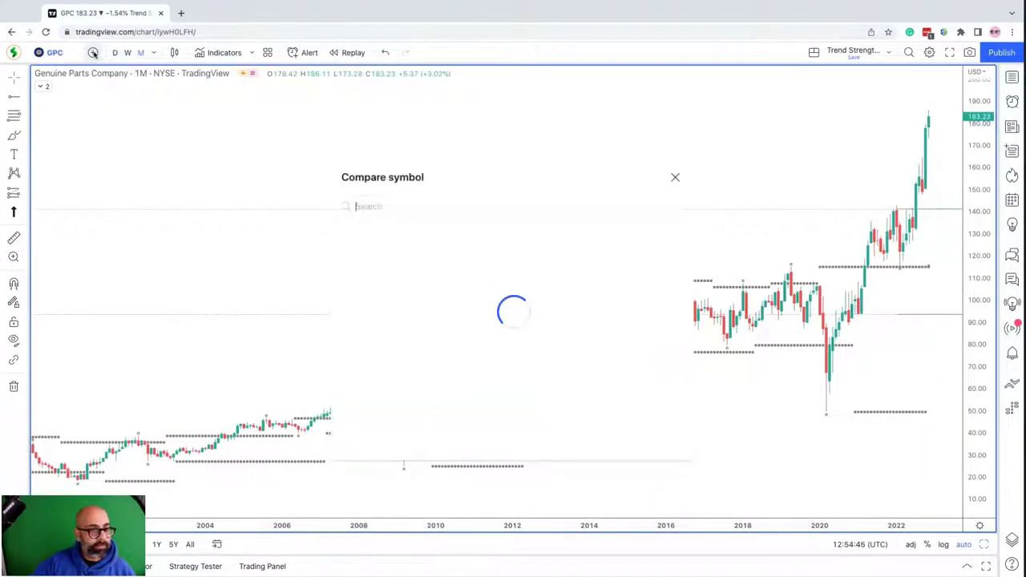
pyautogui.write('FDX')
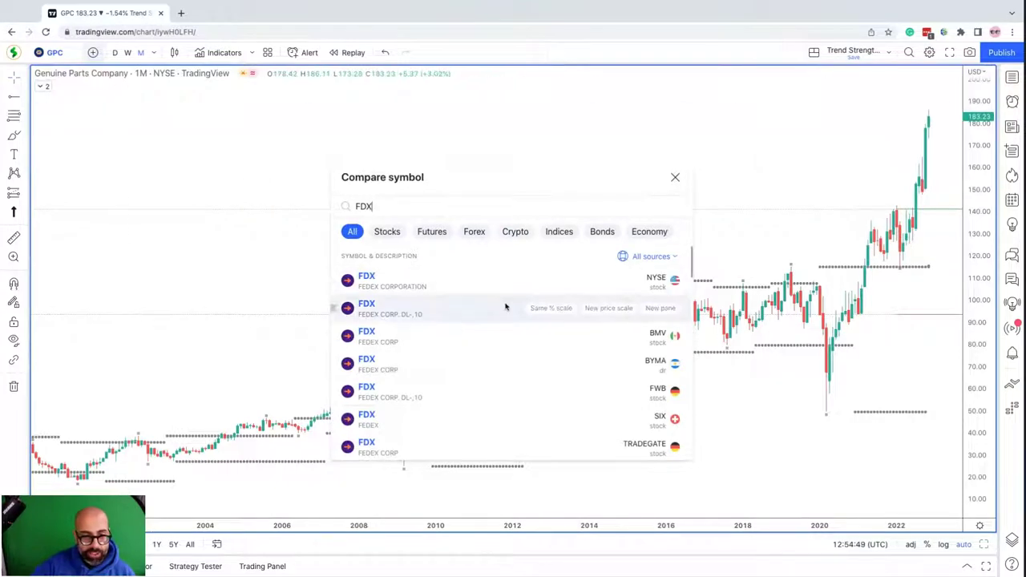
pyautogui.click(420, 287)
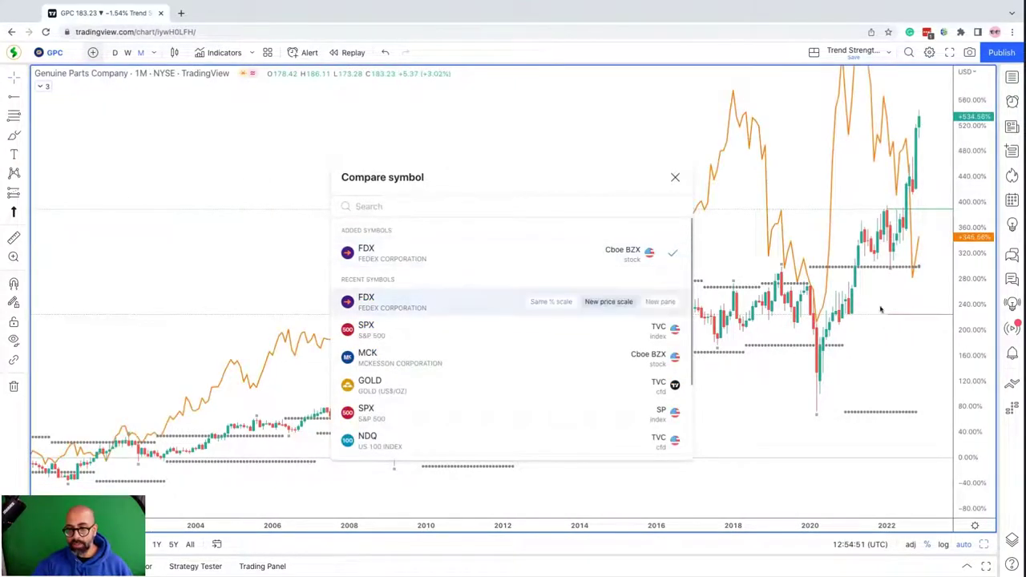
pyautogui.click(675, 177)
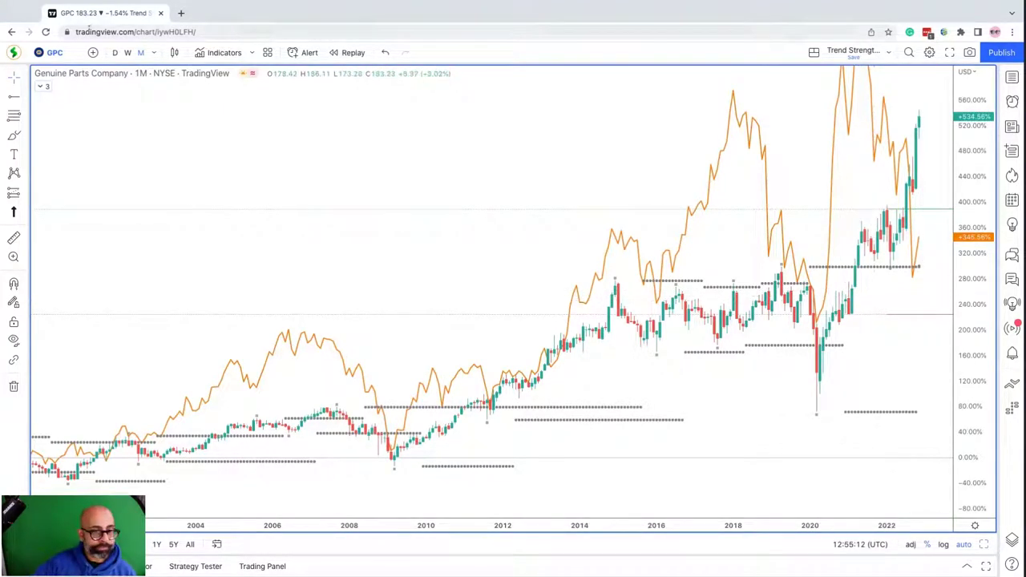
# - Remove the FedEx comparison and load WTI crude oil (USOIL, TVC) to examine its long-term monthly history
pyautogui.click(40, 86)
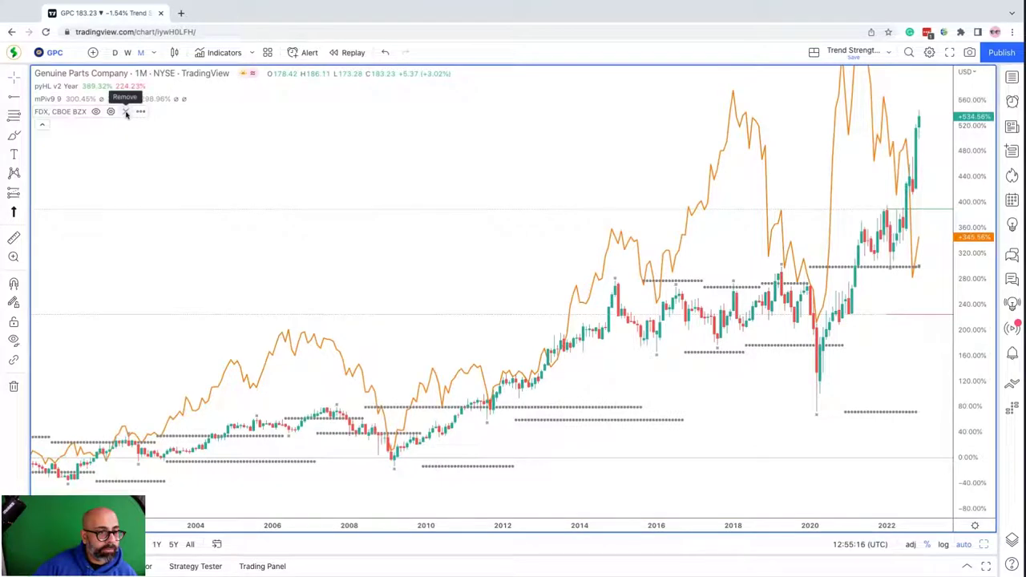
pyautogui.click(126, 112)
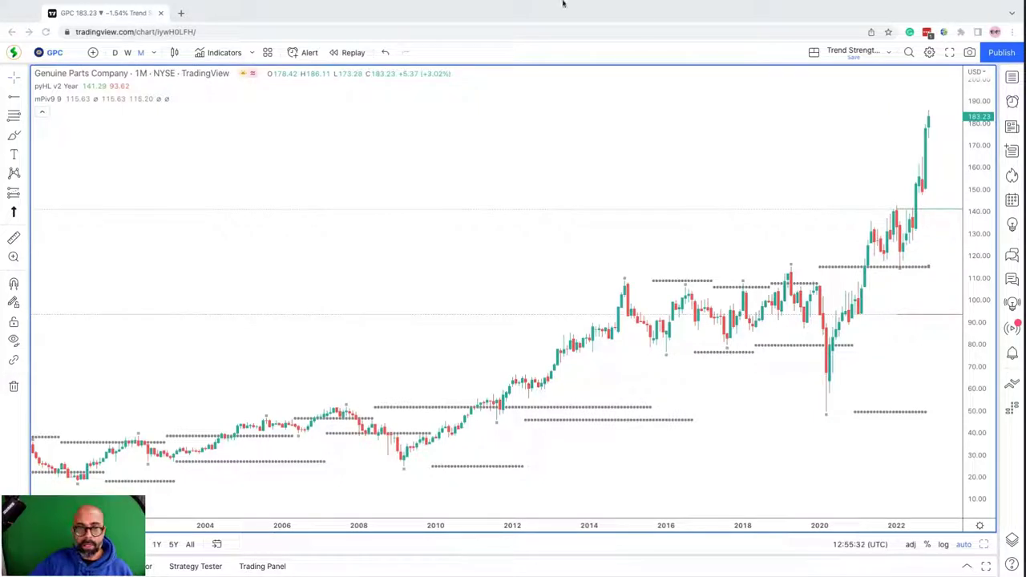
pyautogui.write('USOIL')
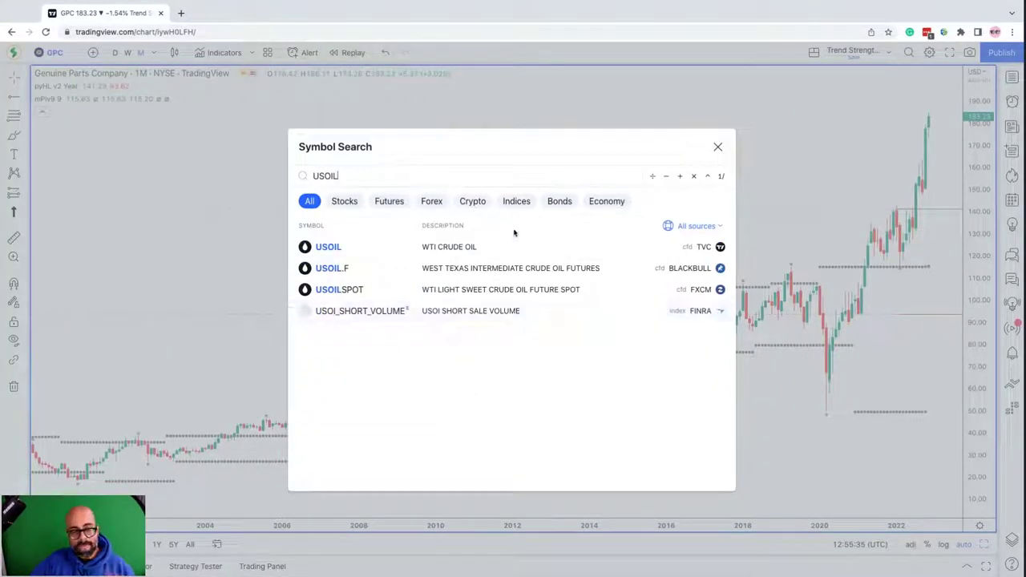
pyautogui.click(466, 249)
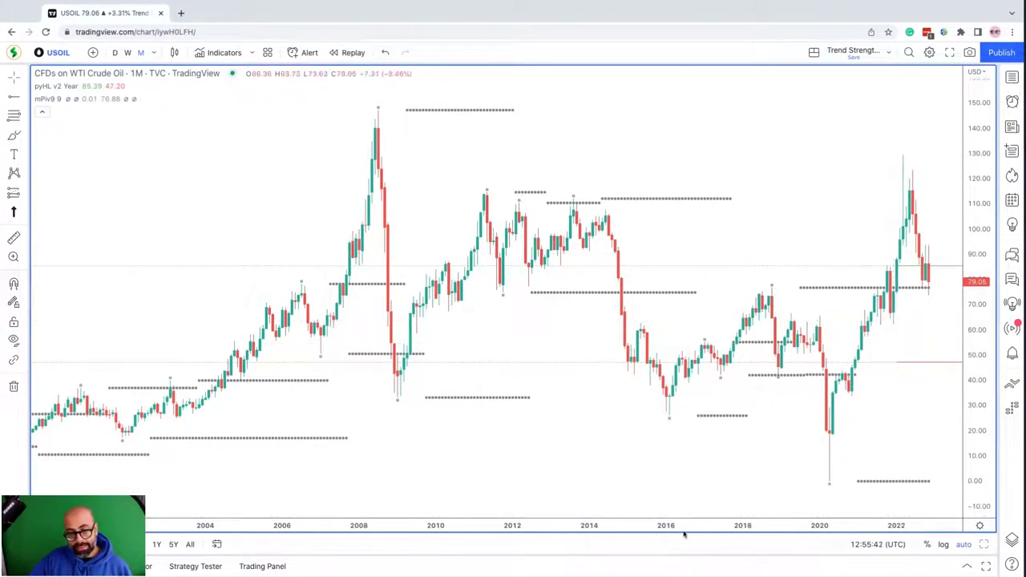
pyautogui.scroll(-5, 684, 529)
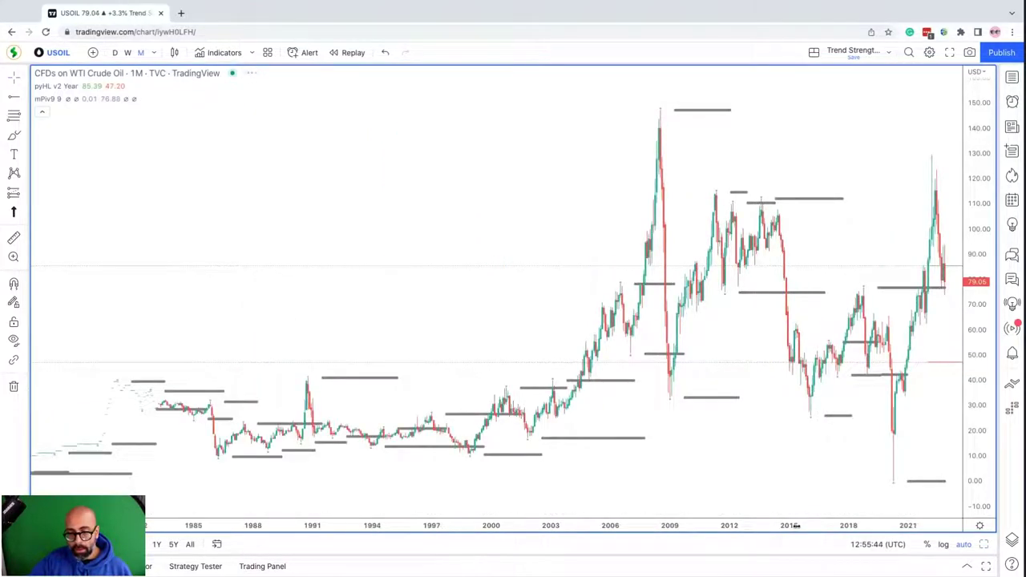
pyautogui.scroll(3, 796, 525)
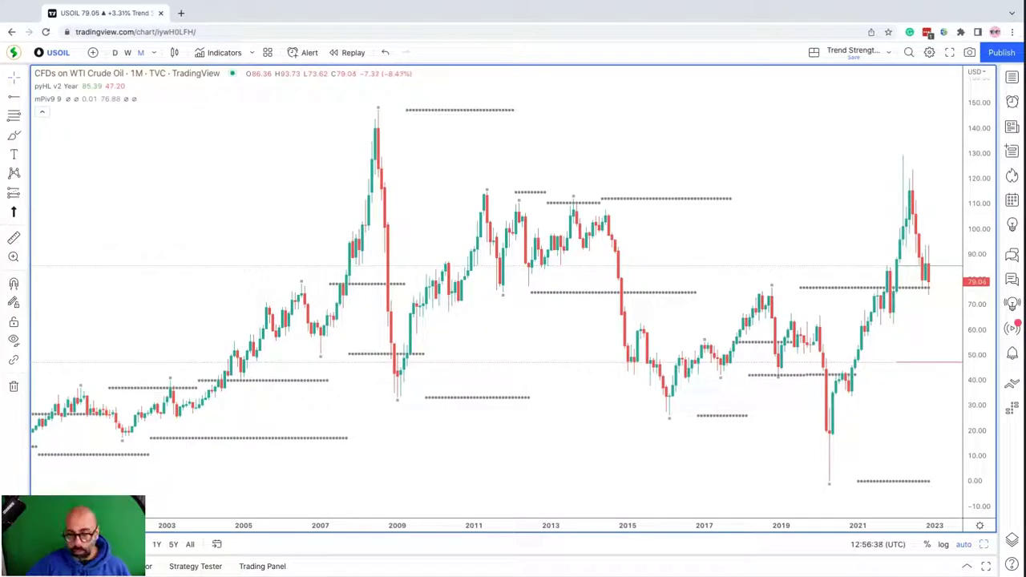
# - Examine WTI crude oil on the enlarged weekly chart and the enlarged daily chart, and restore the three-chart layout
pyautogui.hotkey('alt', 'Return')
pyautogui.click(974, 234)
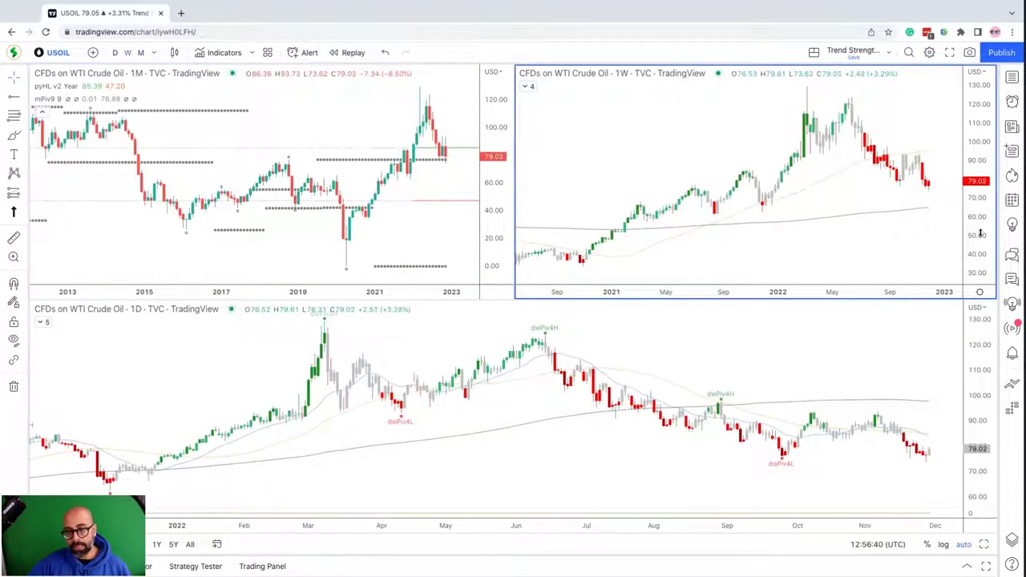
pyautogui.hotkey('alt', 'Return')
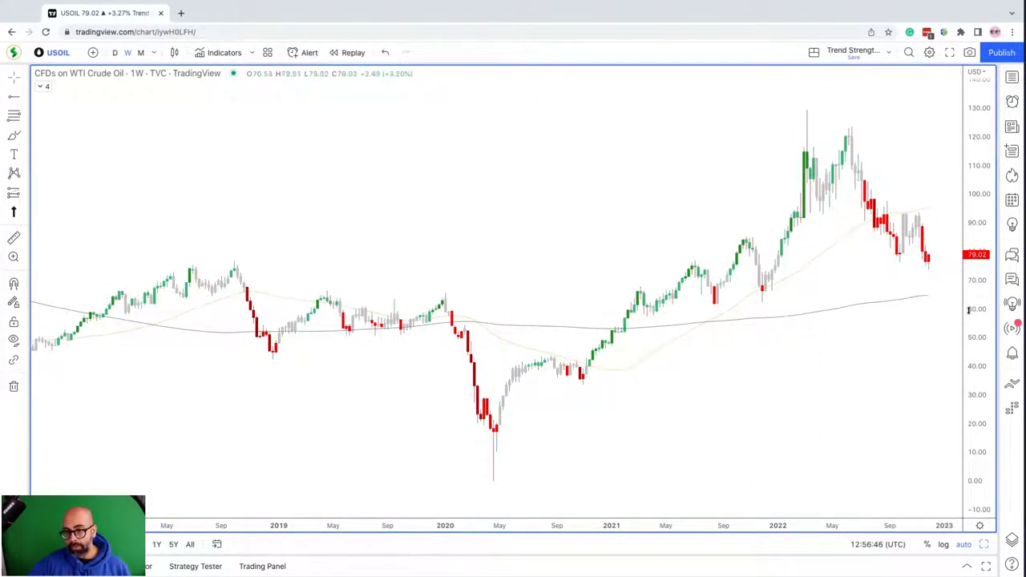
pyautogui.hotkey('alt', 'Return')
pyautogui.click(980, 393)
pyautogui.hotkey('alt', 'Return')
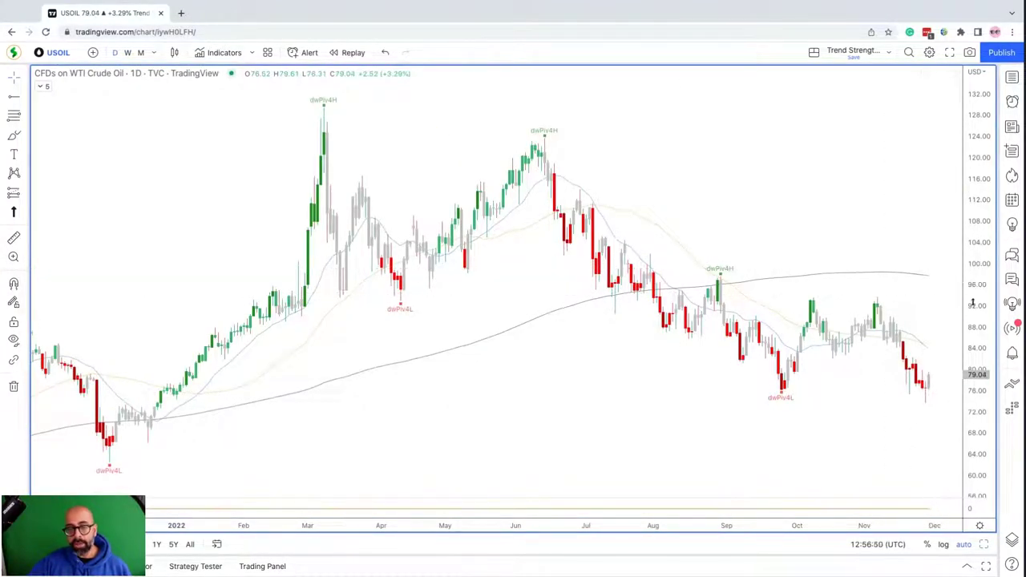
pyautogui.hotkey('alt', 'Return')
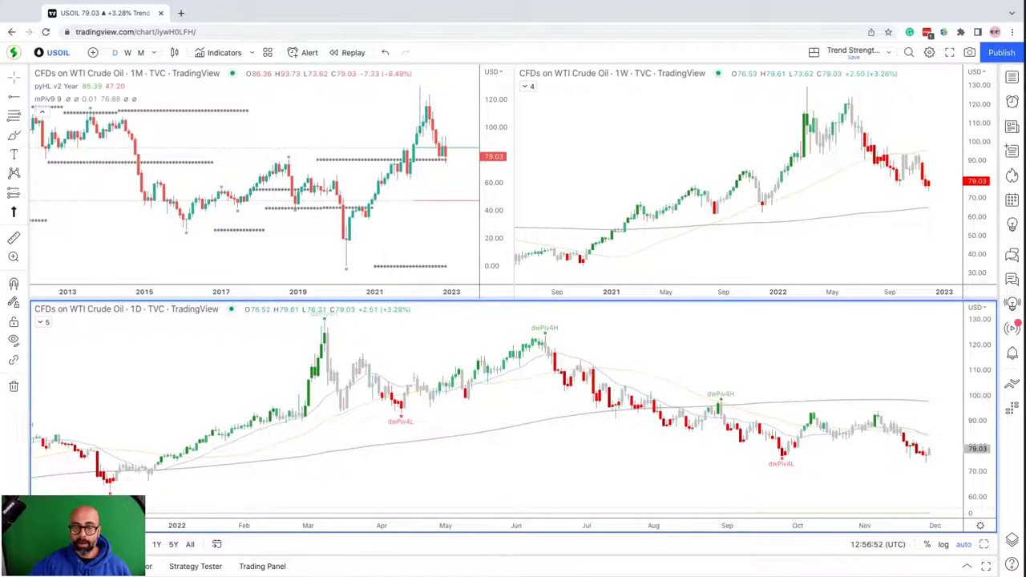